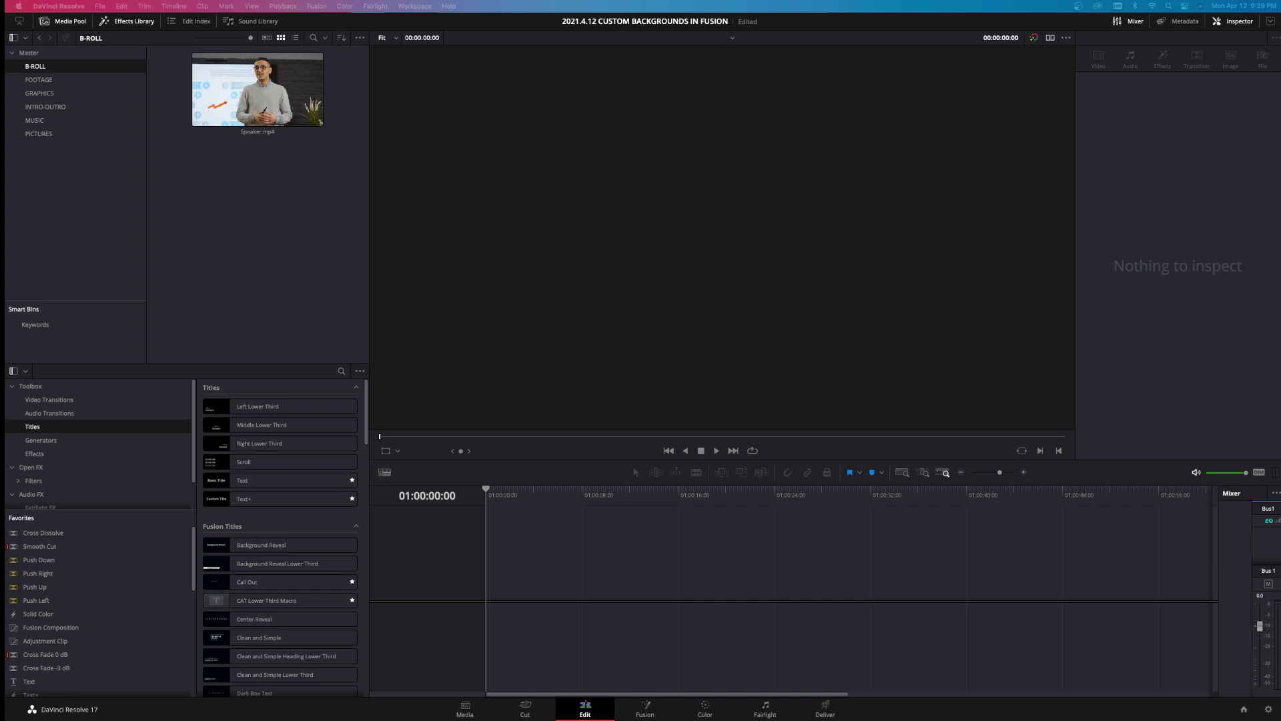
- Place Speaker.mp4 at the start of a new timeline and move the playhead to about 01:00:05:08
drag(299, 114, 610, 572)
drag(514, 593, 506, 593)
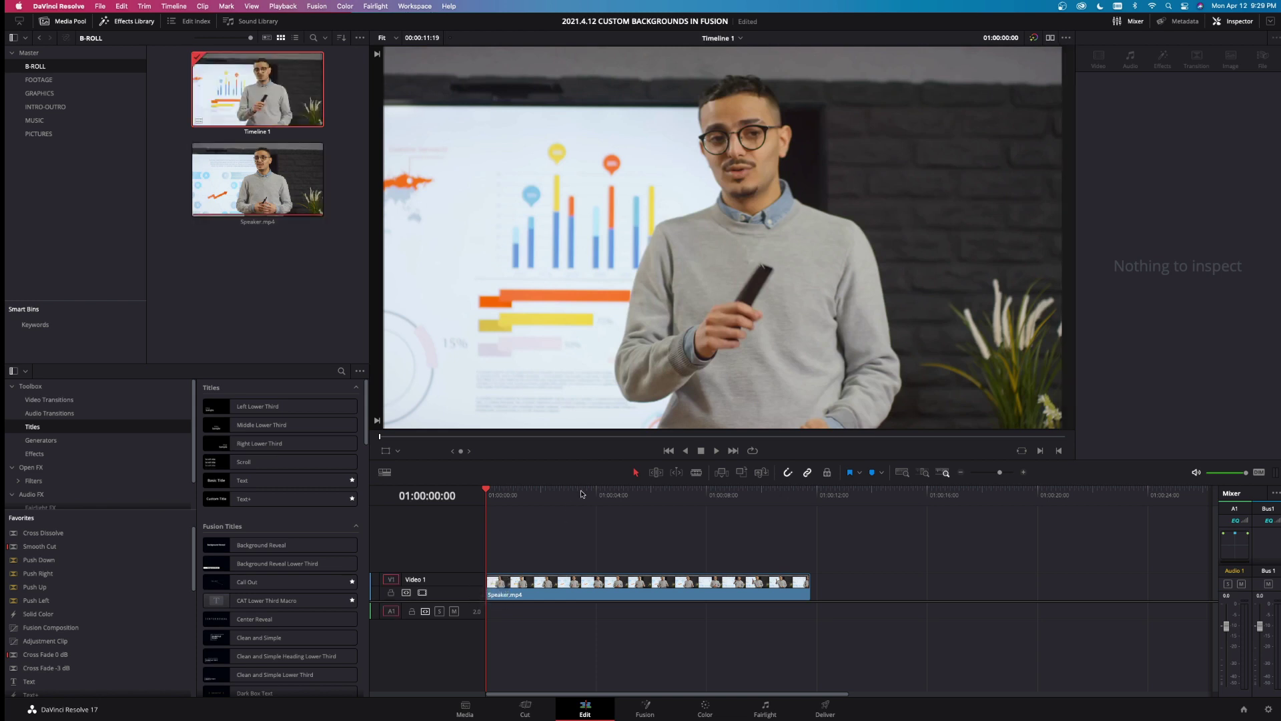
drag(608, 494, 633, 509)
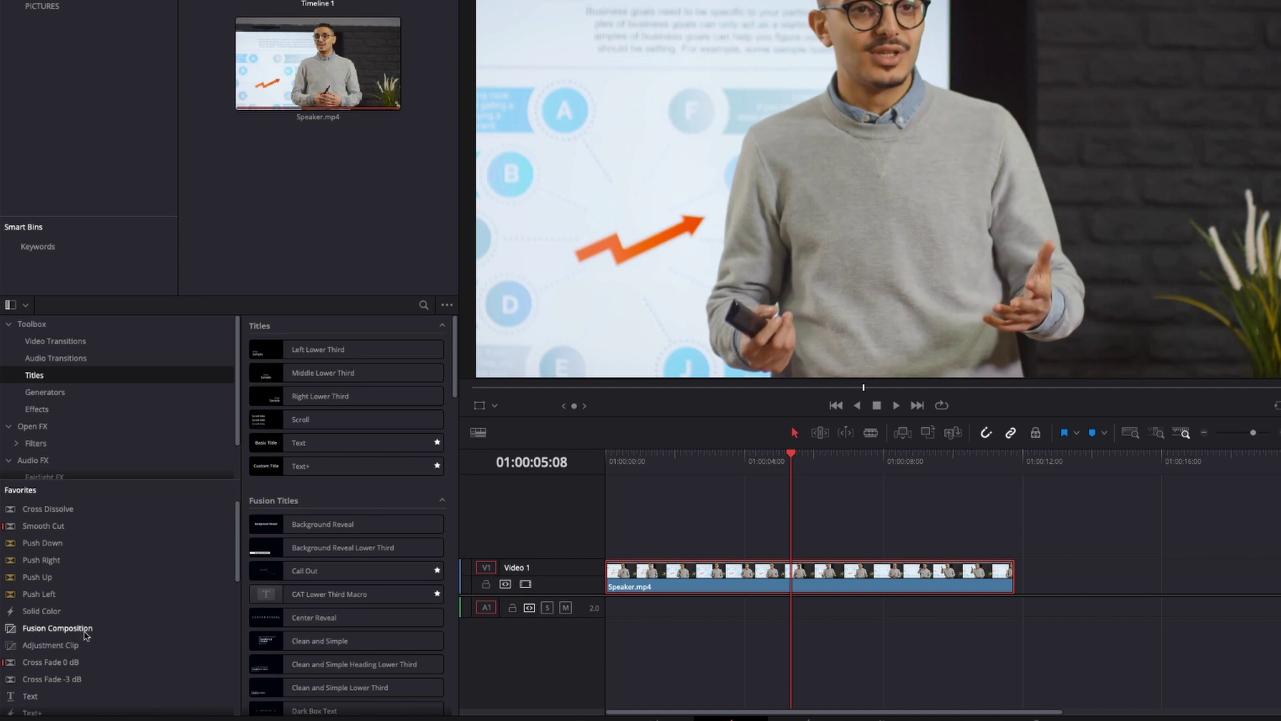
- Add a Fusion Composition on a second video track above the speaker clip, lengthen it slightly and park the playhead over it
drag(56, 630, 718, 544)
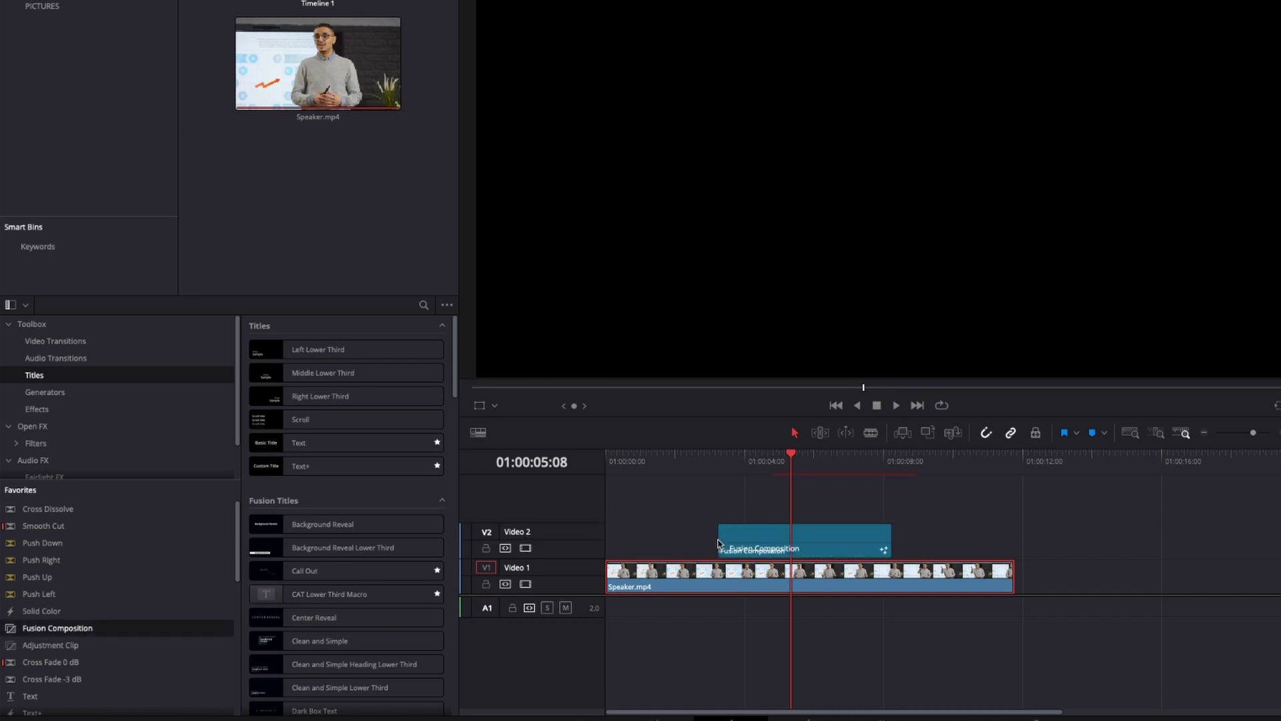
drag(884, 538, 923, 535)
mouse_move(798, 470)
mouse_down()
mouse_move(838, 469)
mouse_move(793, 469)
mouse_up()
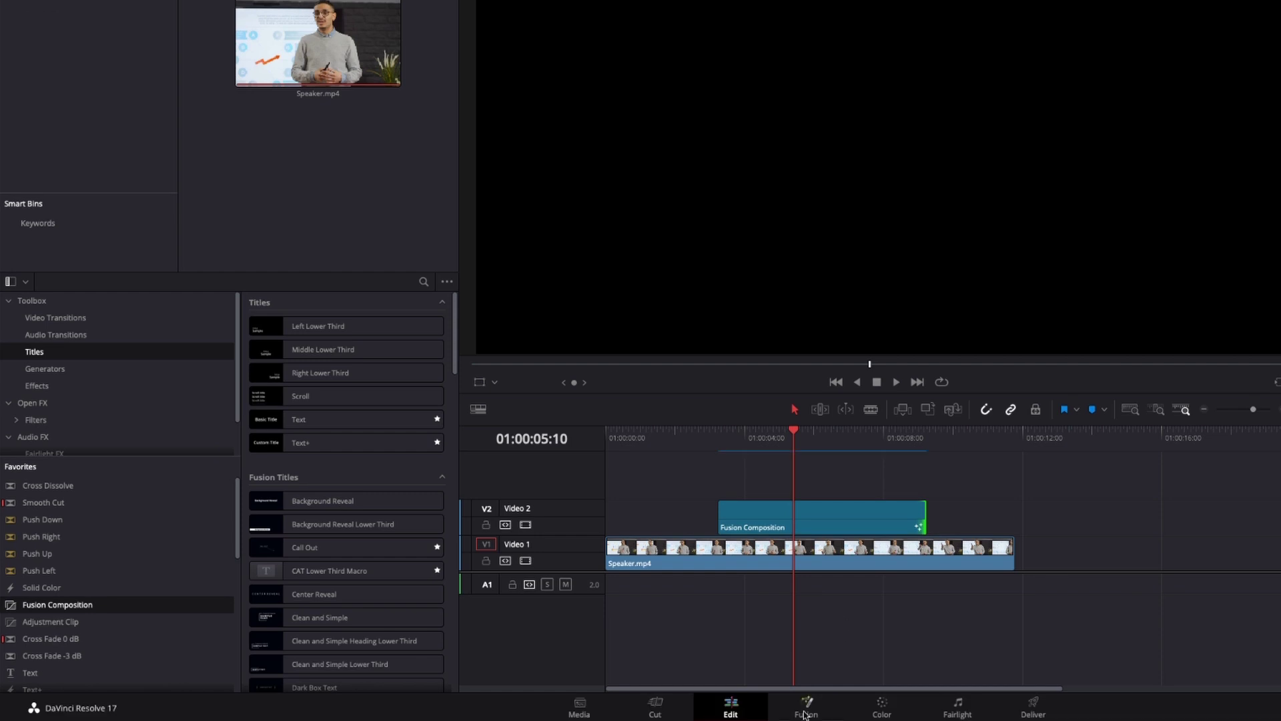
- On the Fusion page, feed a new Background node into MediaOut1 and make that background fully transparent
click(805, 713)
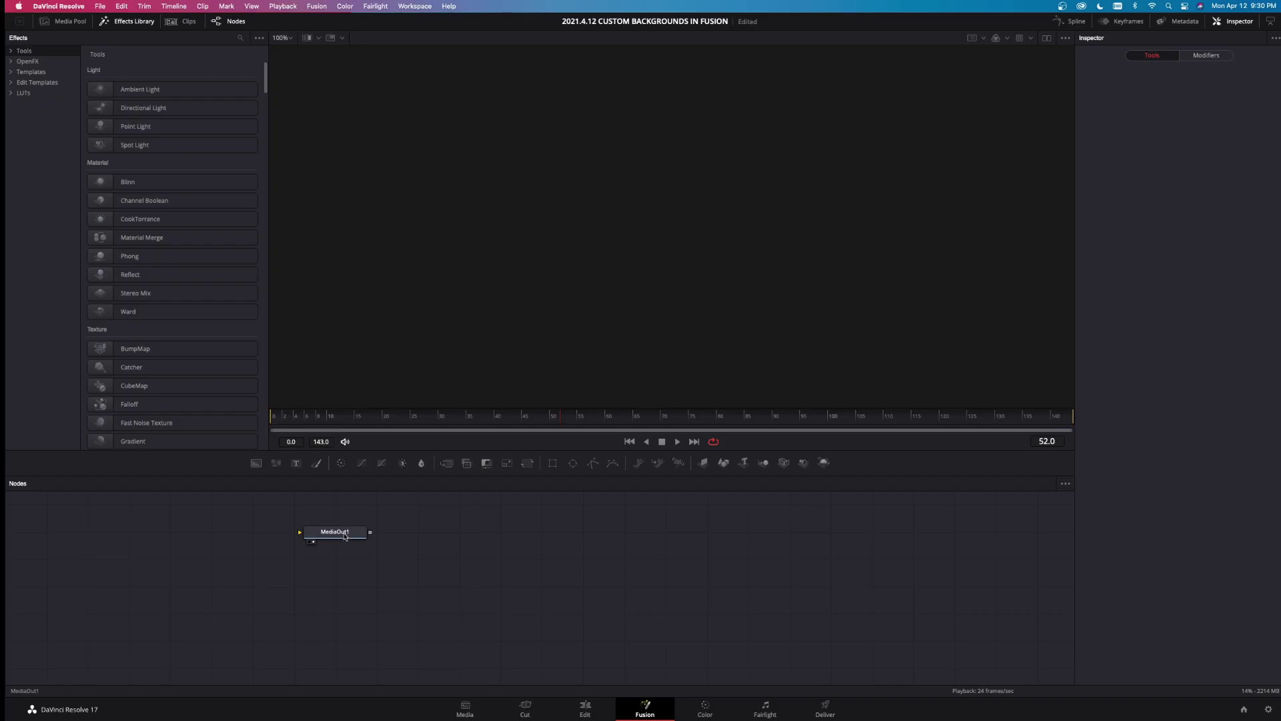
drag(346, 538, 850, 637)
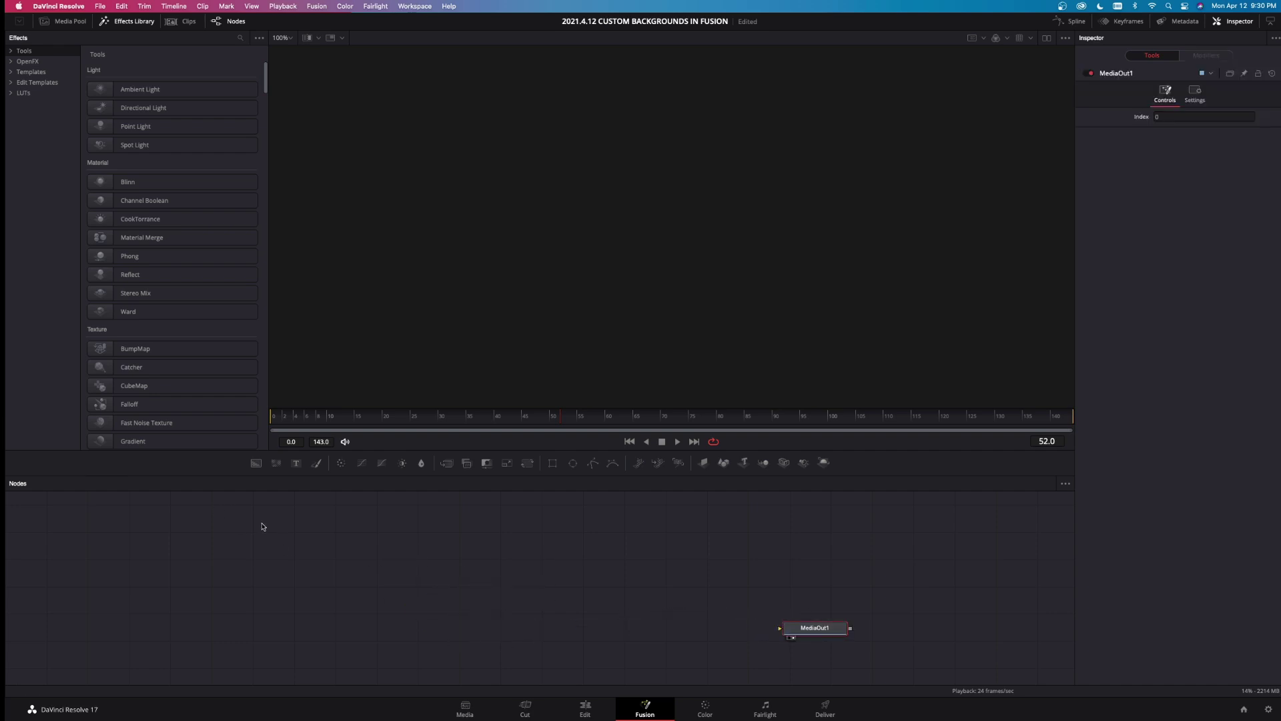
drag(255, 465, 813, 637)
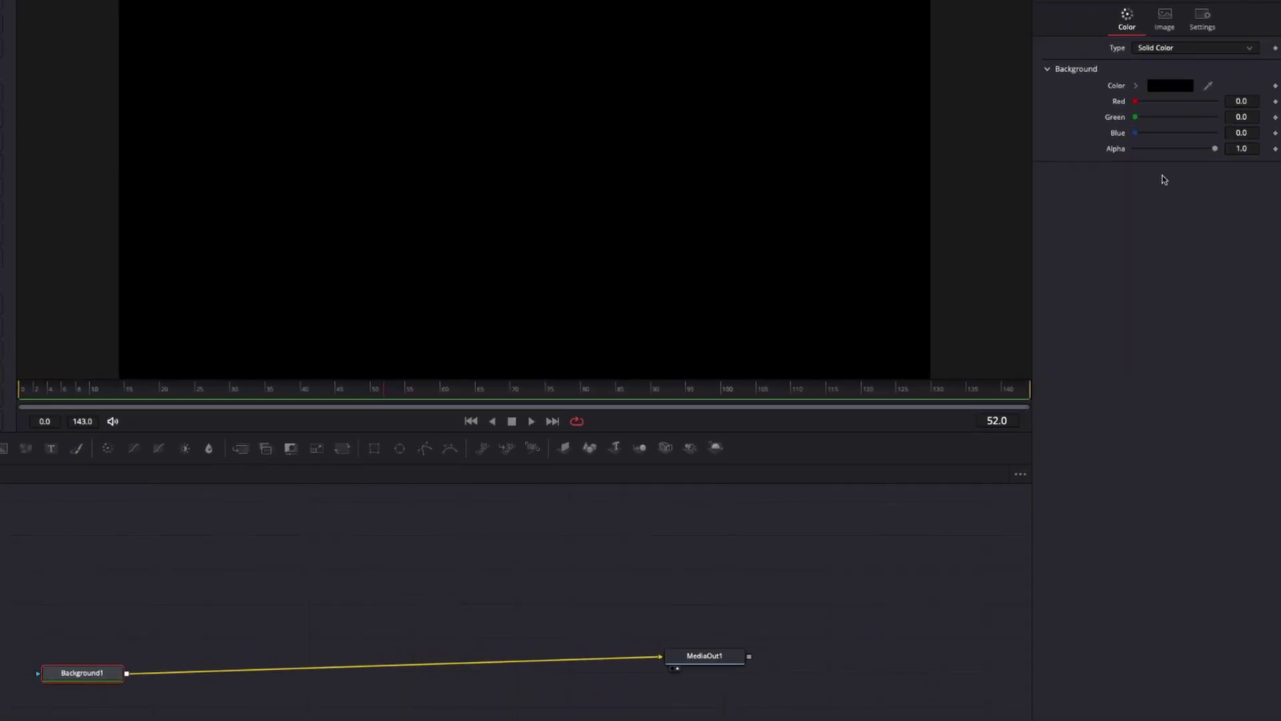
drag(1215, 151, 1118, 160)
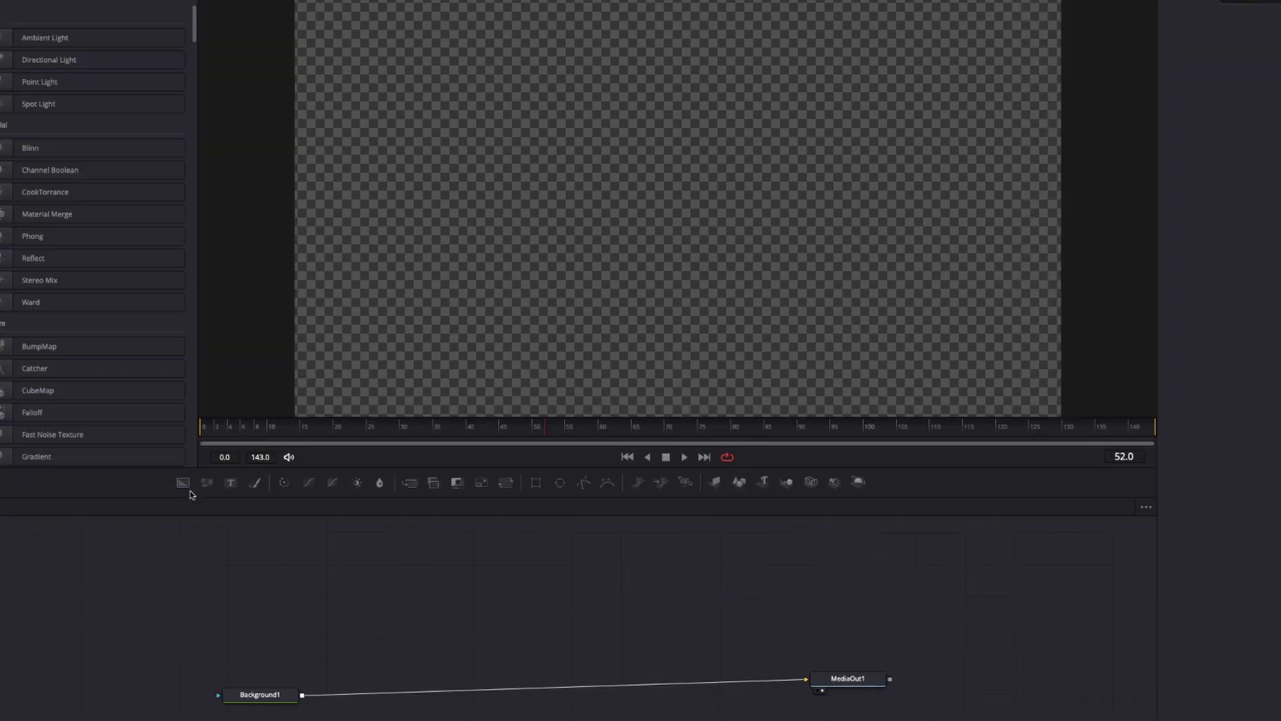
- Merge a second Background node over the transparent one and a third Background over the second, arranging the nodes clearly
drag(184, 482, 304, 696)
drag(348, 617, 364, 593)
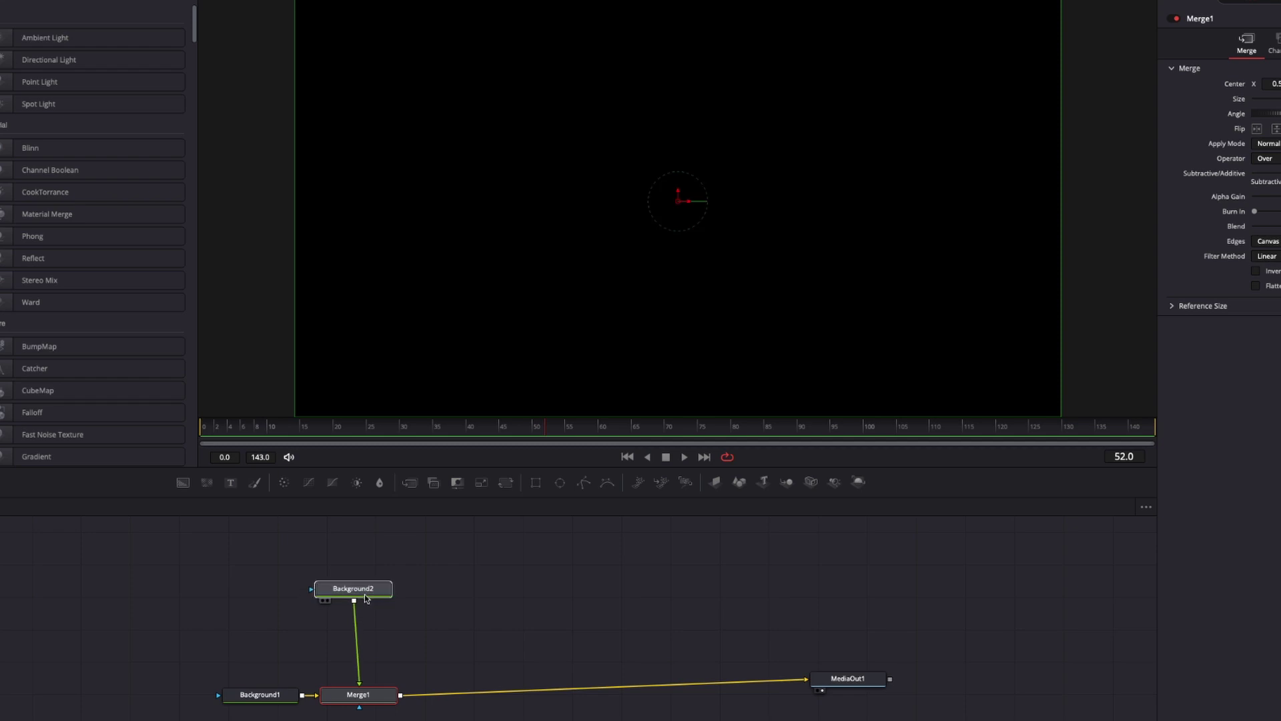
click(365, 594)
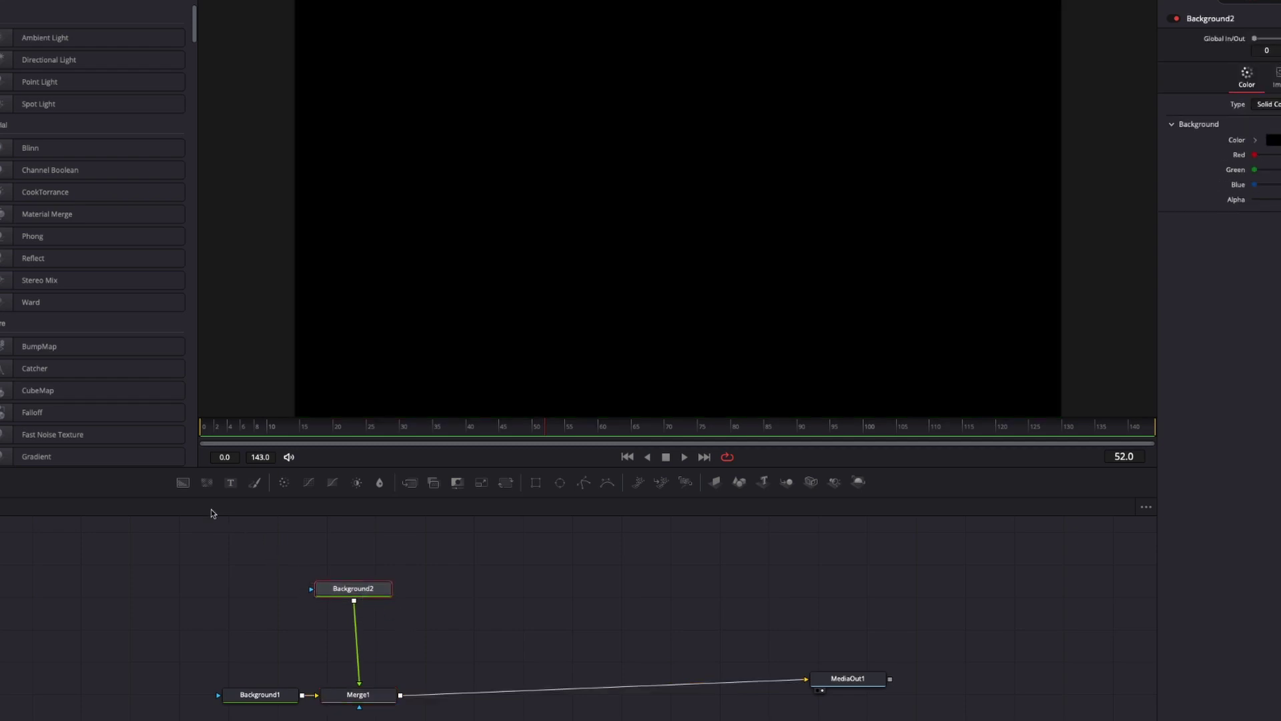
drag(182, 482, 354, 602)
drag(557, 629, 366, 636)
drag(451, 623, 477, 627)
drag(353, 630, 371, 581)
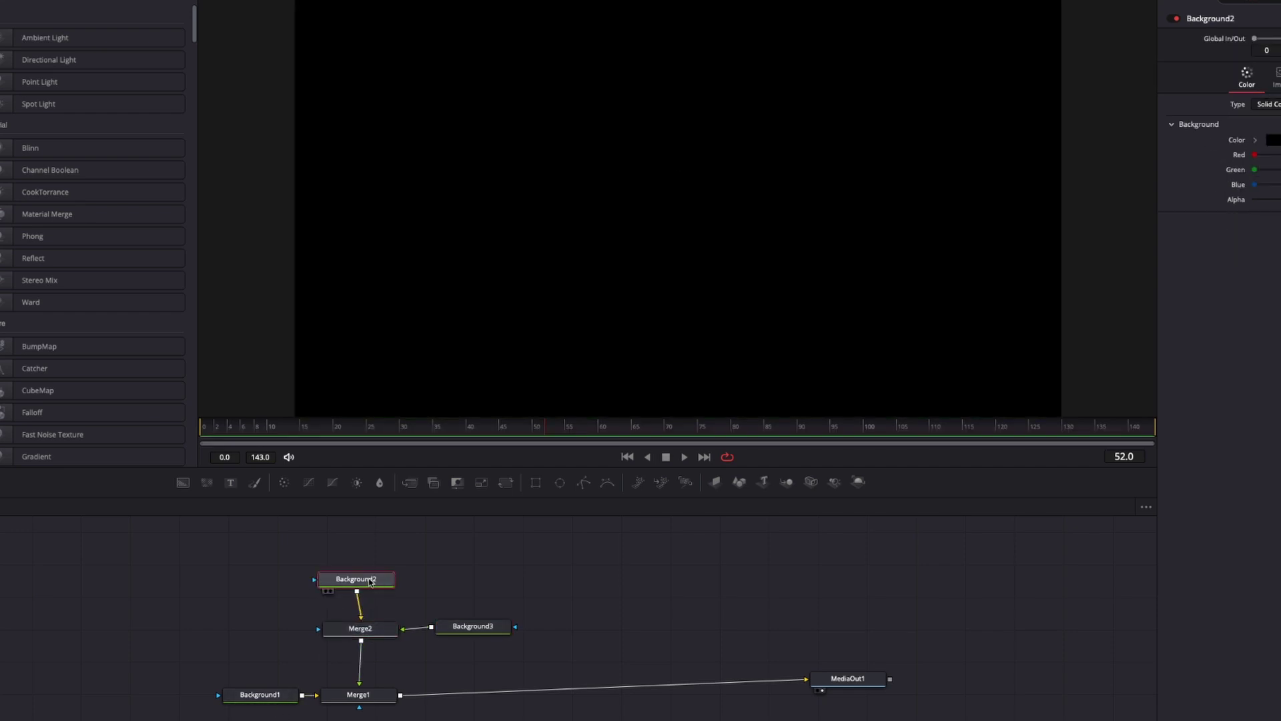
- Set the colour of the Background2 node to white
drag(382, 586, 384, 579)
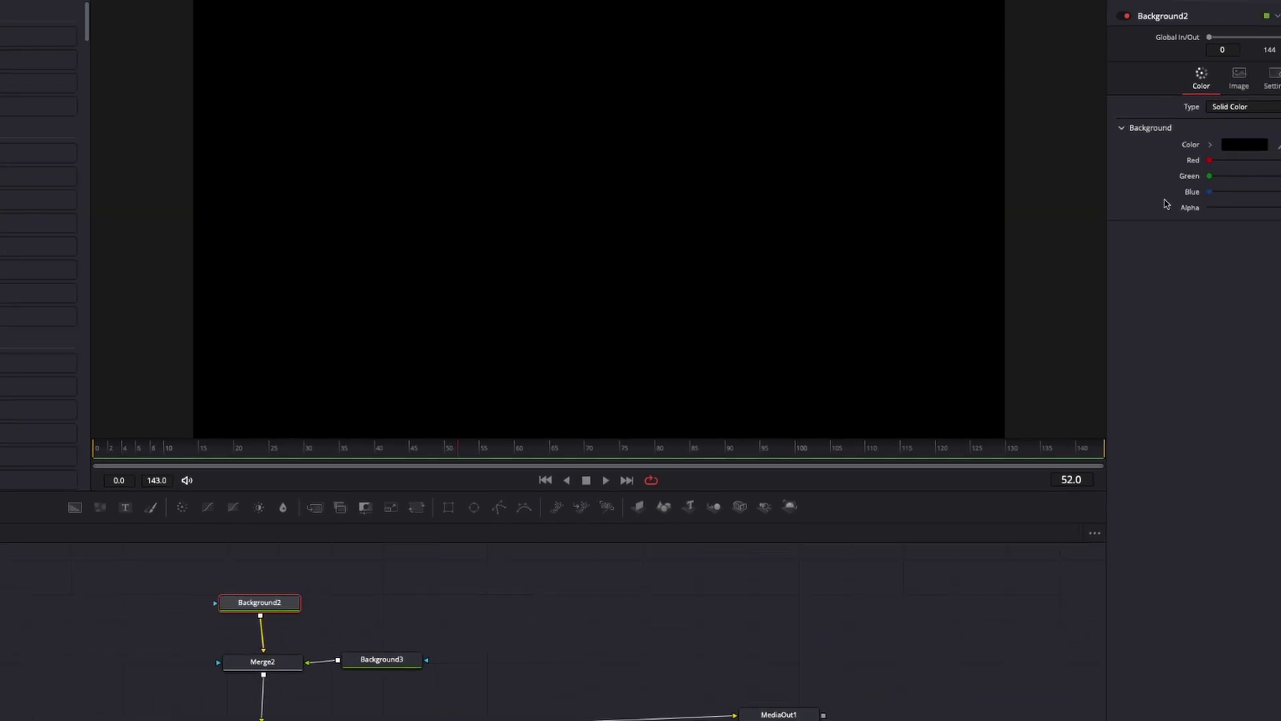
click(1169, 157)
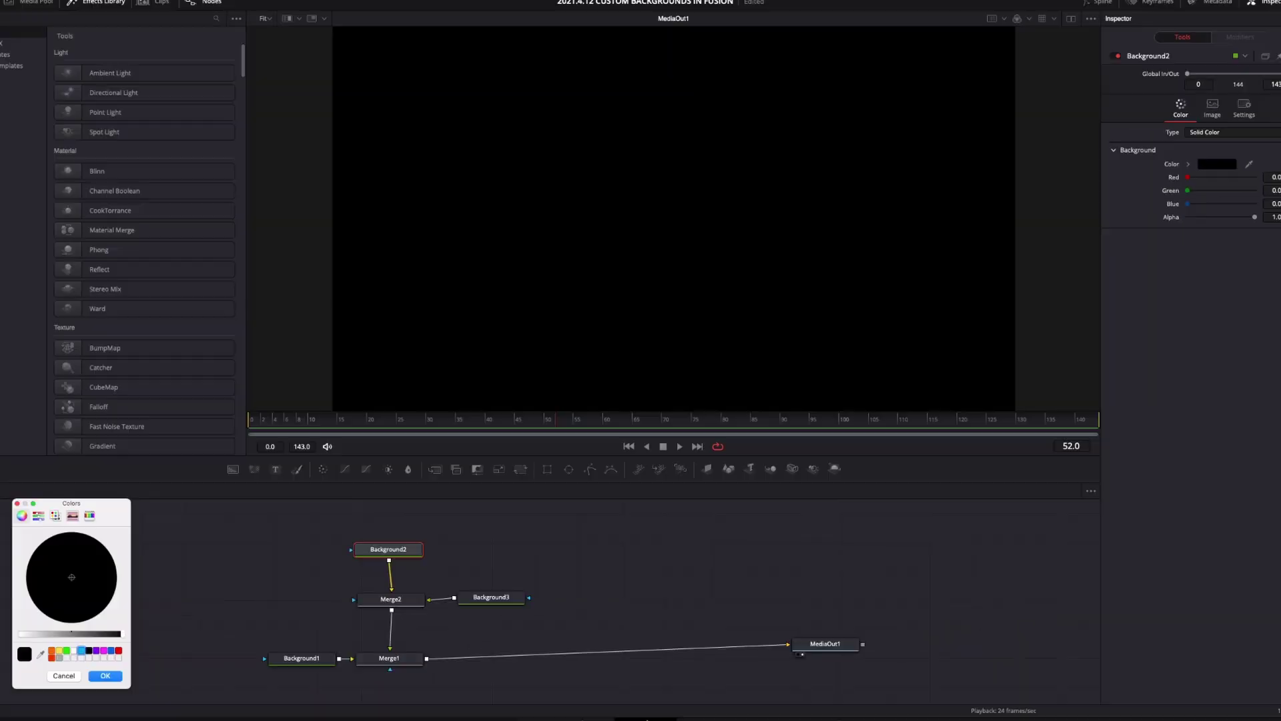
click(73, 651)
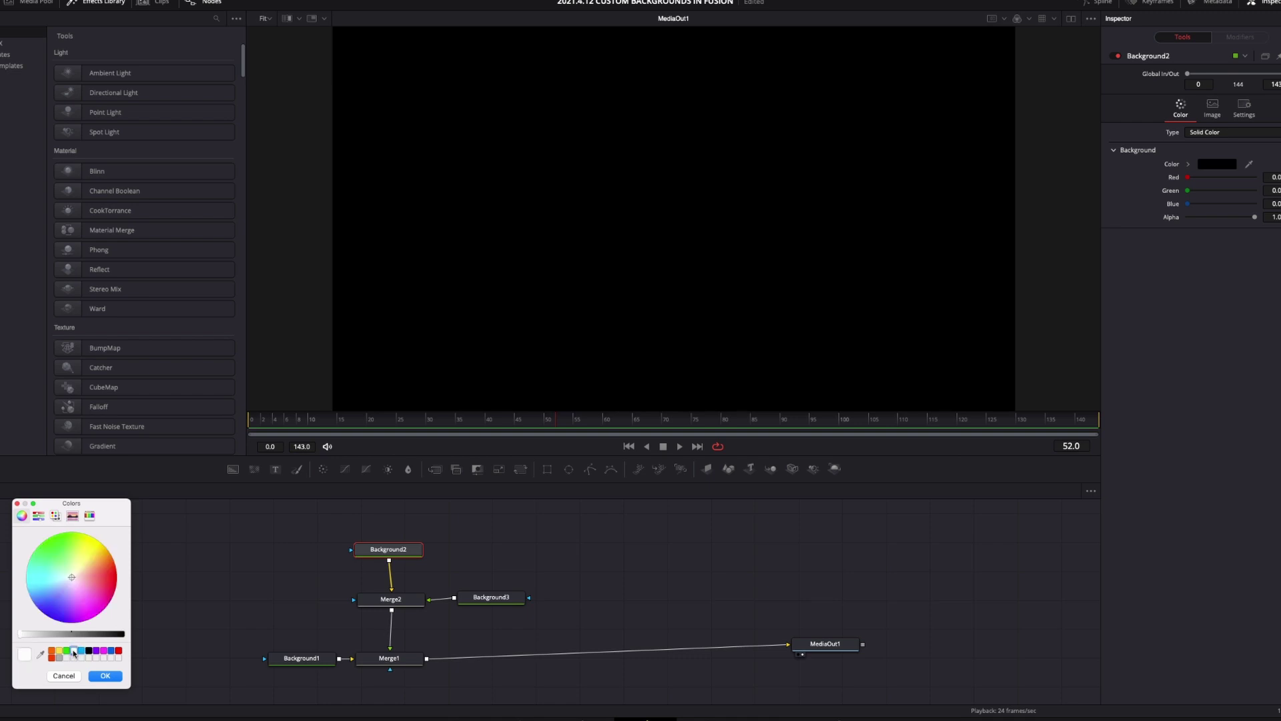
click(107, 676)
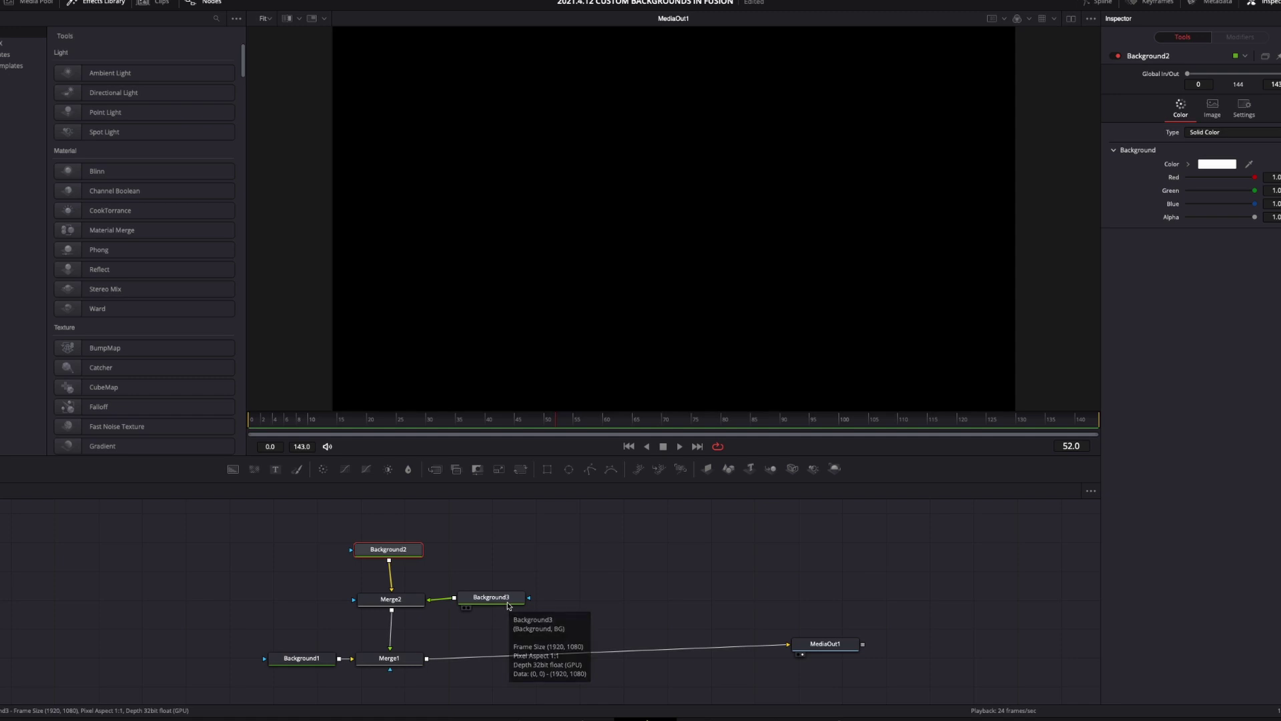
- Set the colour of Background3 to the light blue swatch and space the two coloured background nodes apart around Merge2
click(508, 605)
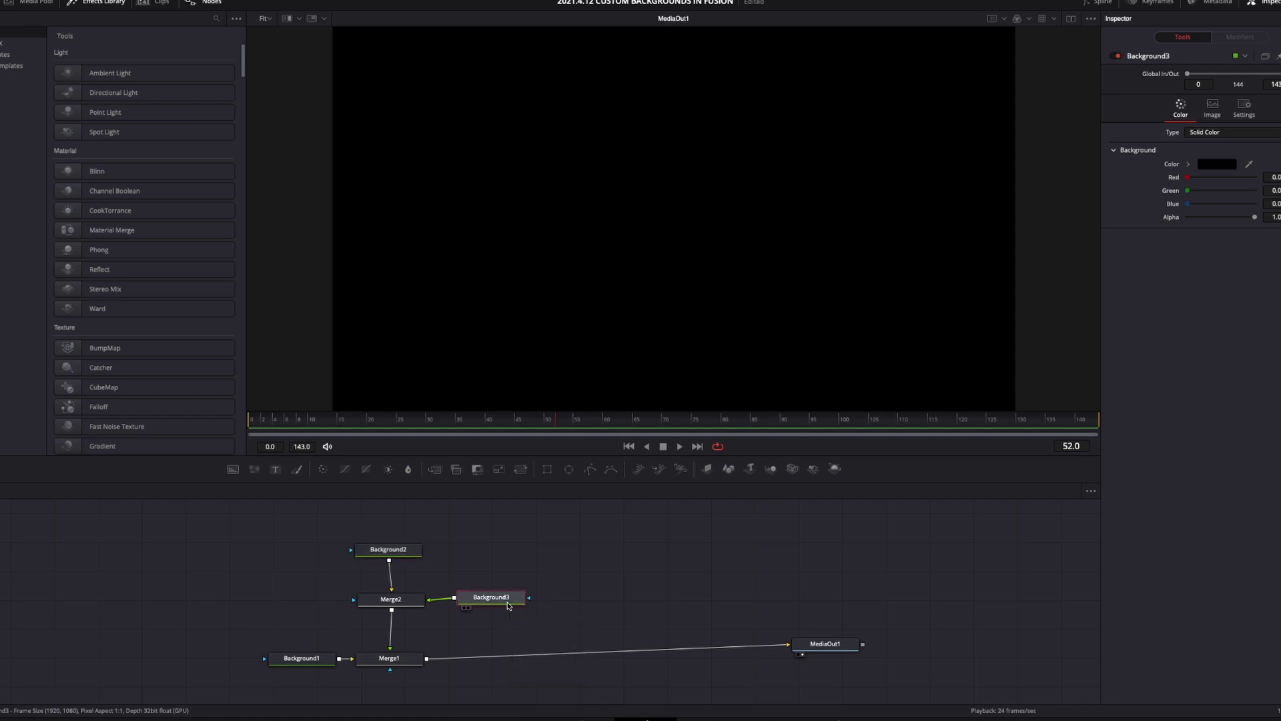
click(1218, 165)
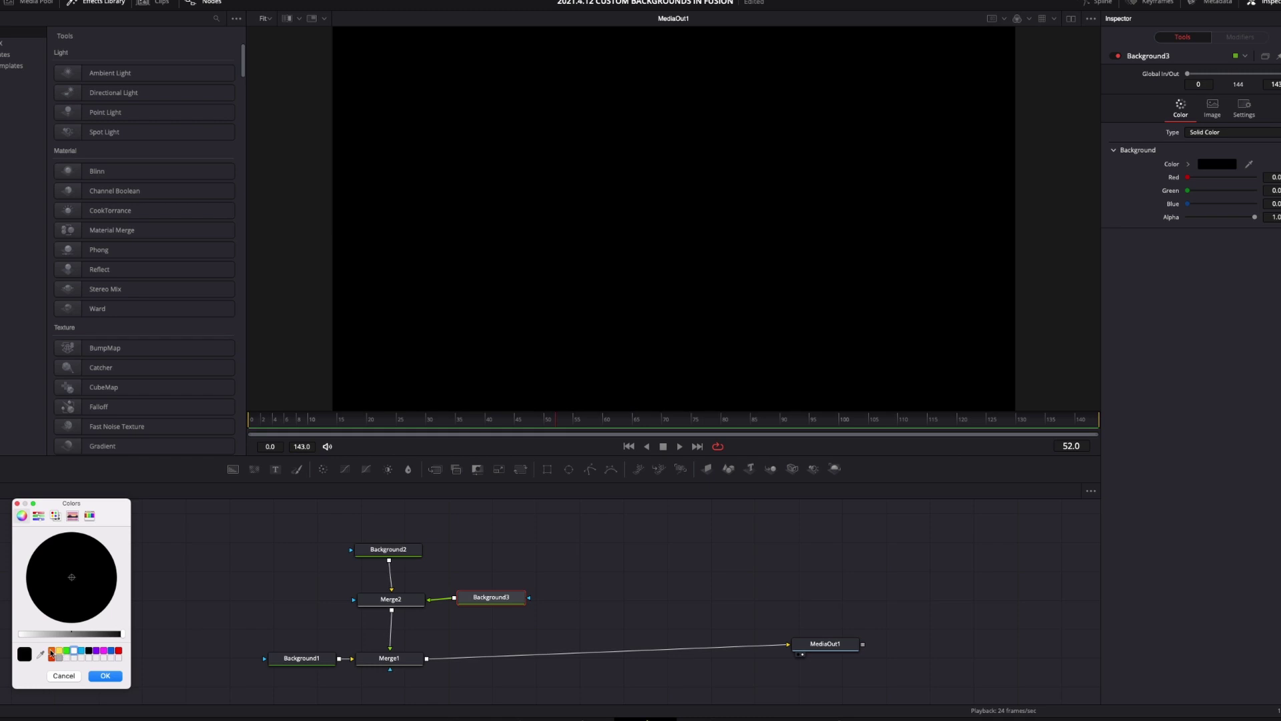
click(81, 651)
click(104, 675)
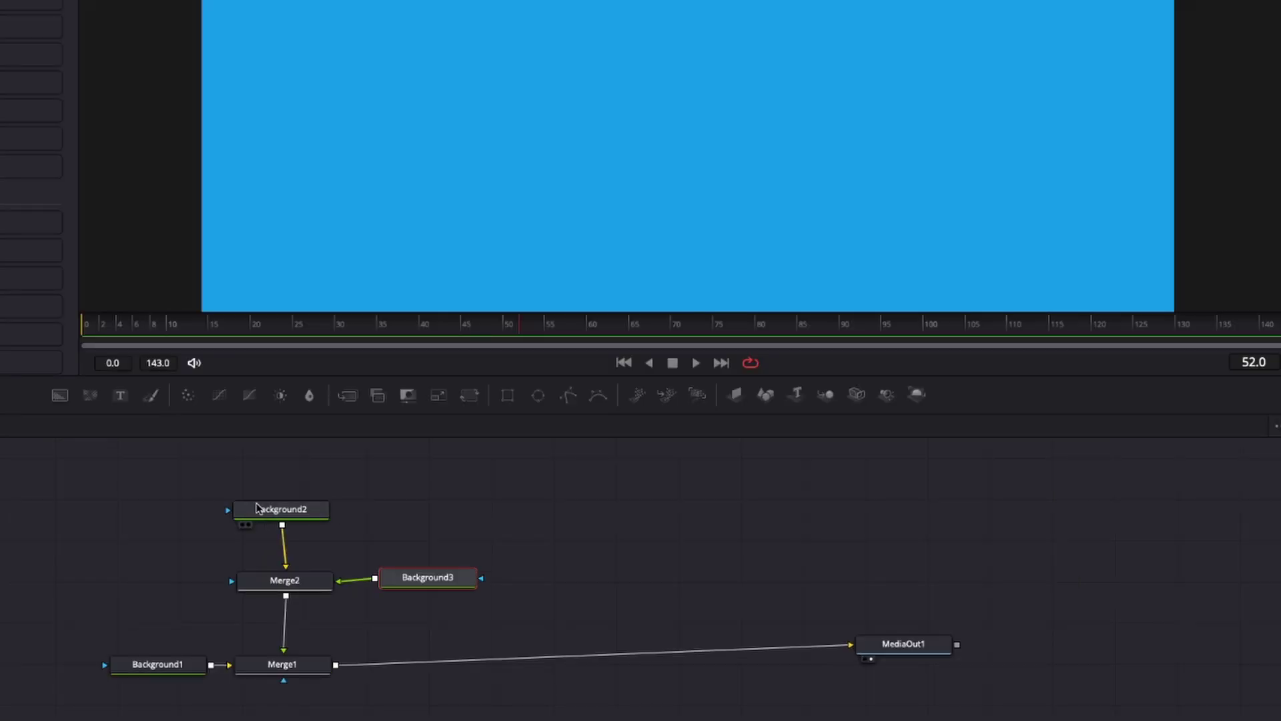
mouse_move(257, 507)
mouse_down()
mouse_move(261, 483)
mouse_move(265, 503)
mouse_up()
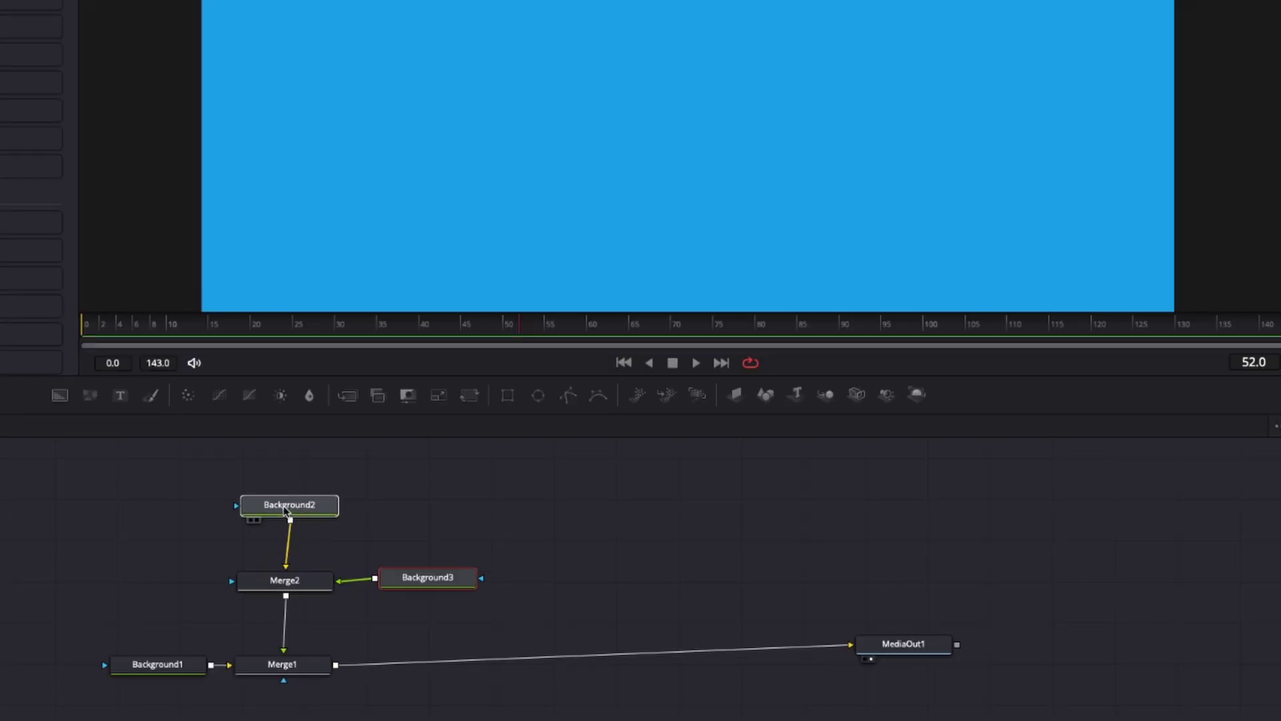
drag(429, 587, 458, 584)
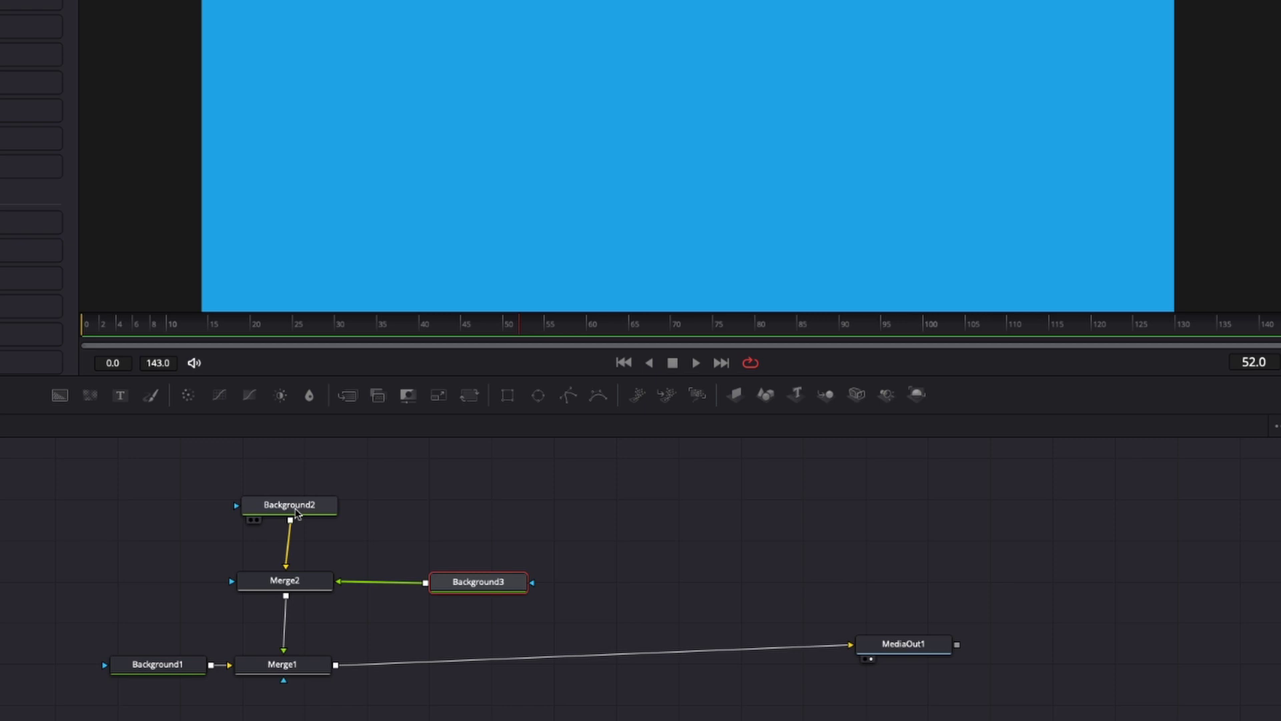
- Rename the blue Background3 node to "Blue Background"
mouse_move(513, 587)
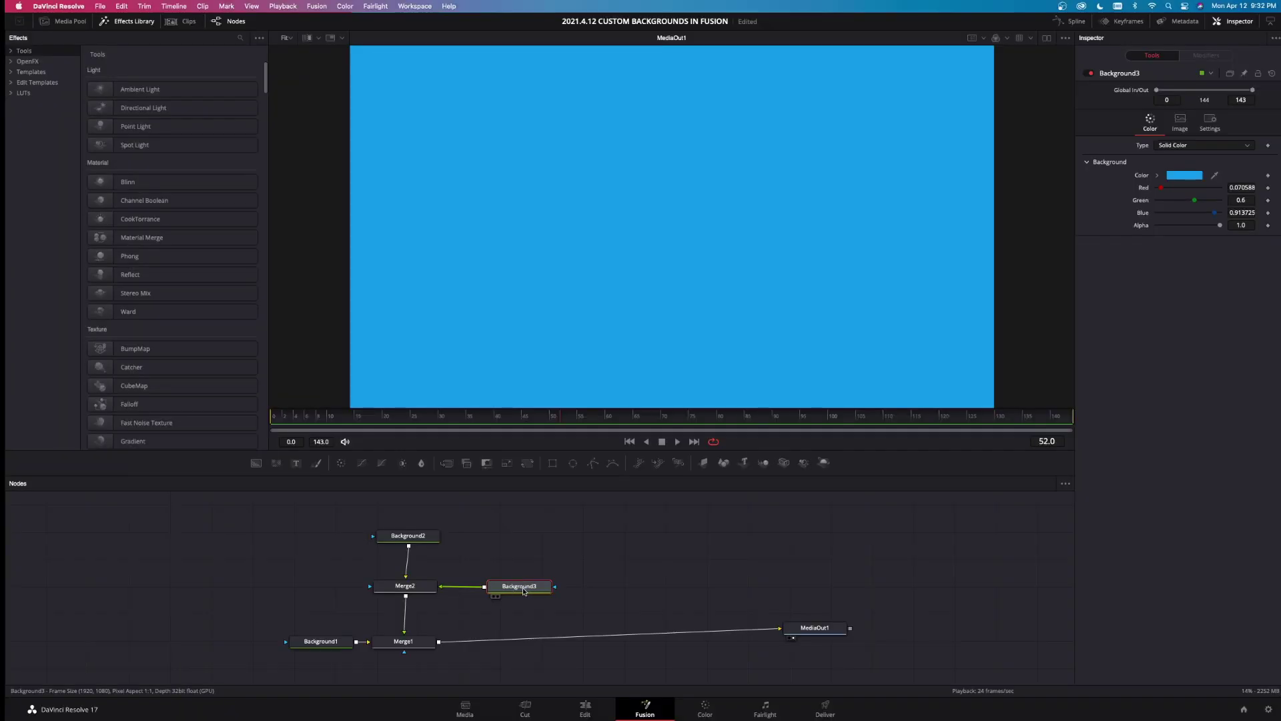
right_click(524, 591)
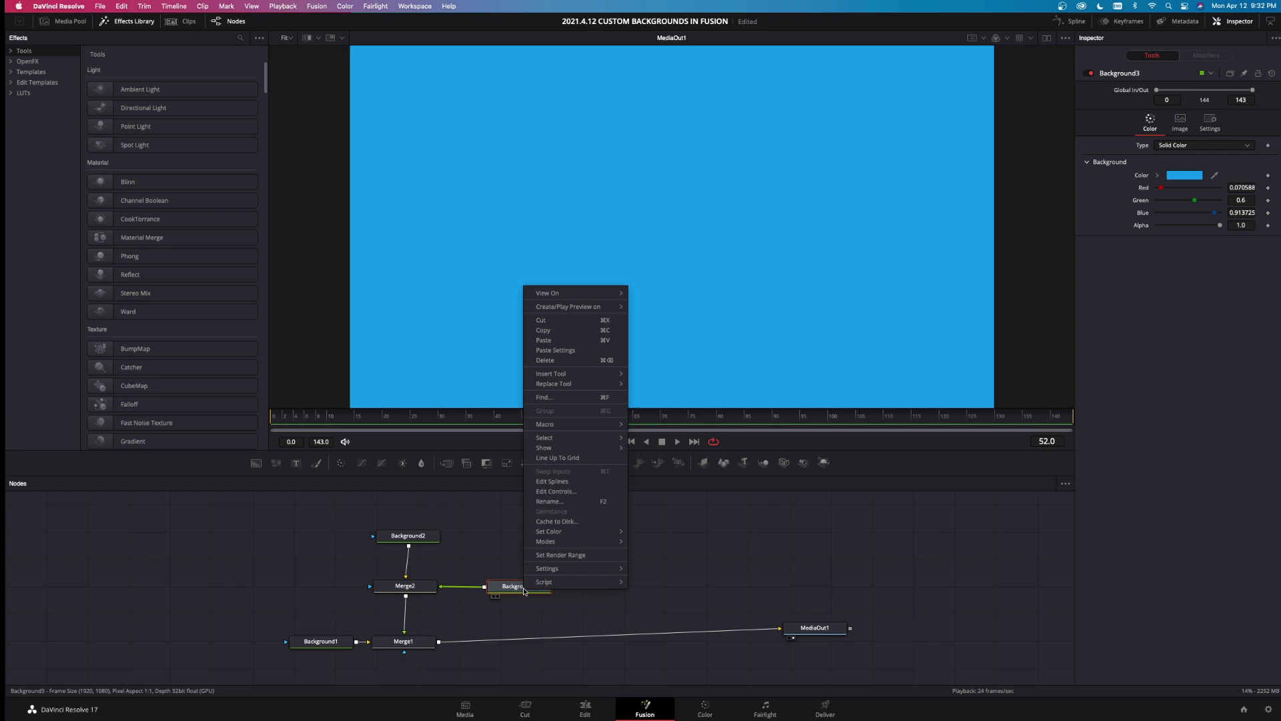
click(548, 501)
text(Blue Ba)
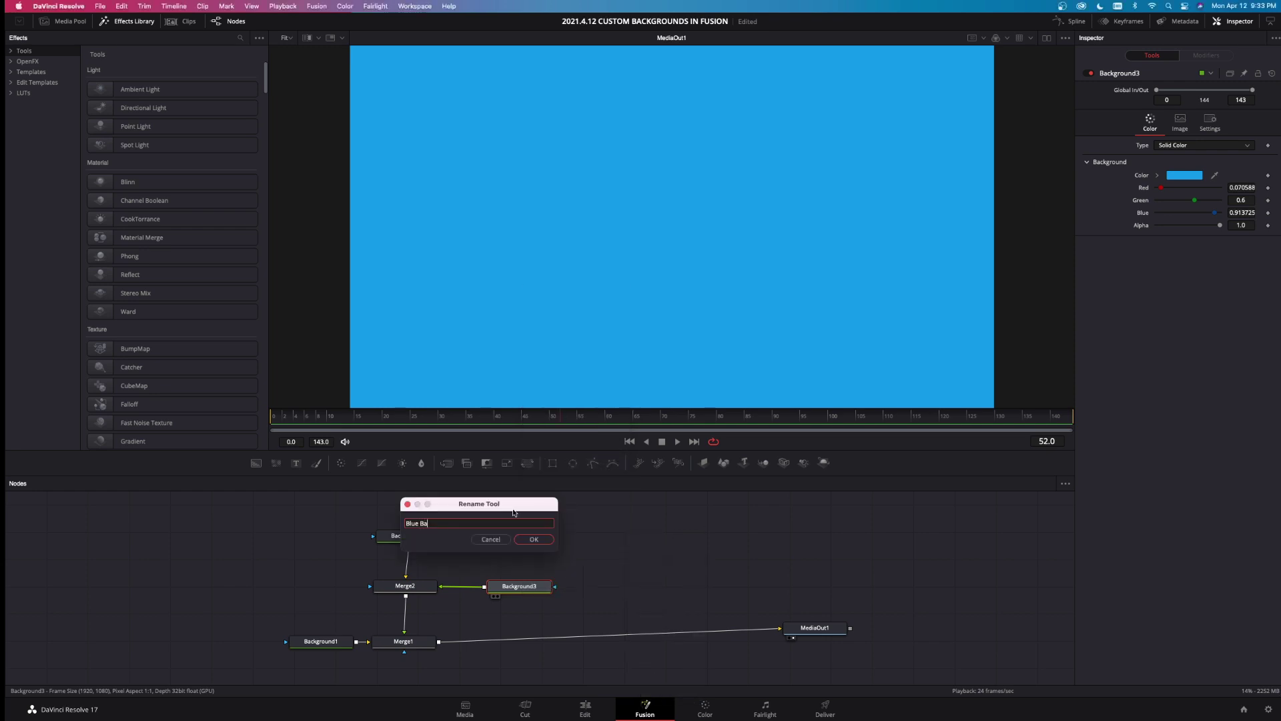
text(ckground)
key(Return)
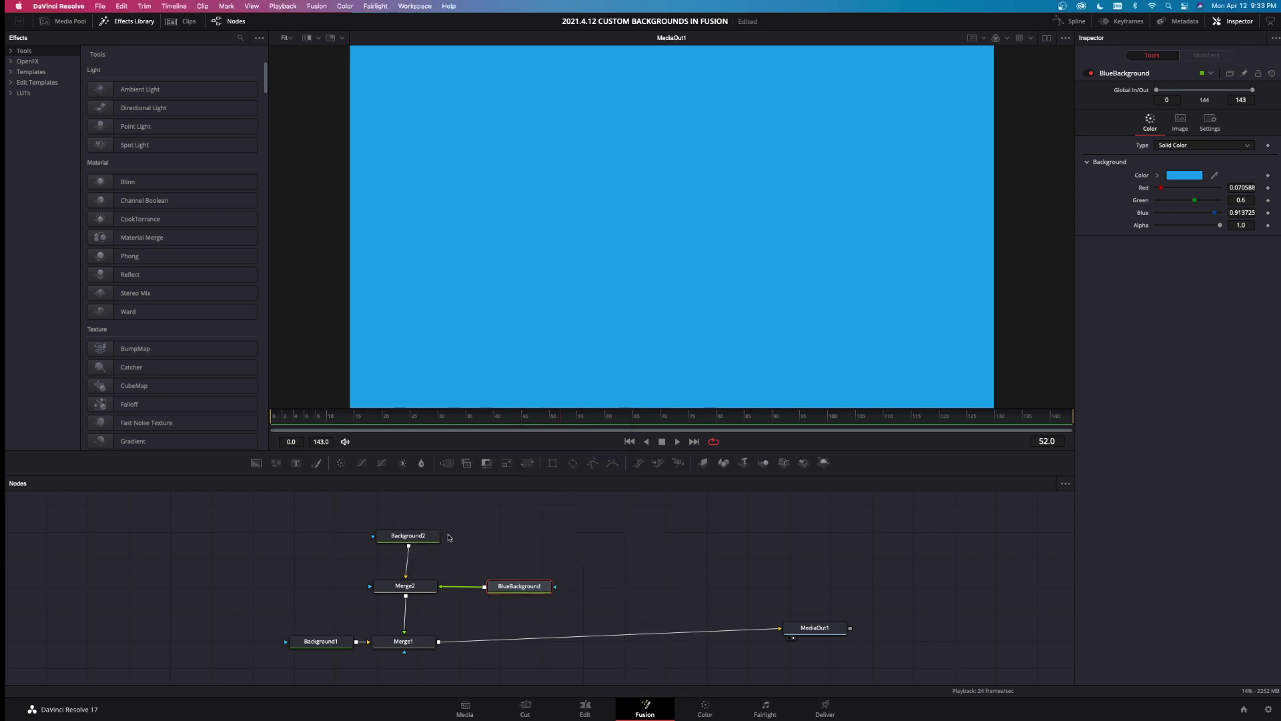
- Rename the white Background2 node to "White Background"
click(427, 538)
right_click(427, 538)
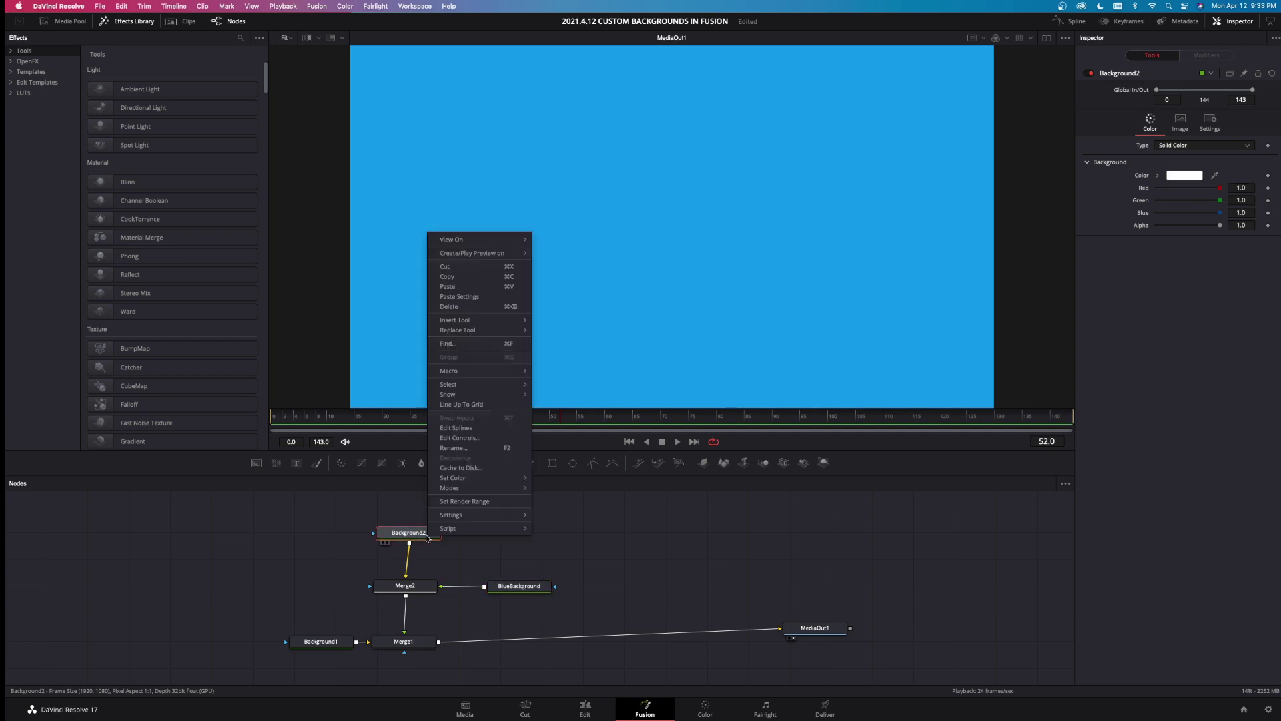
click(460, 449)
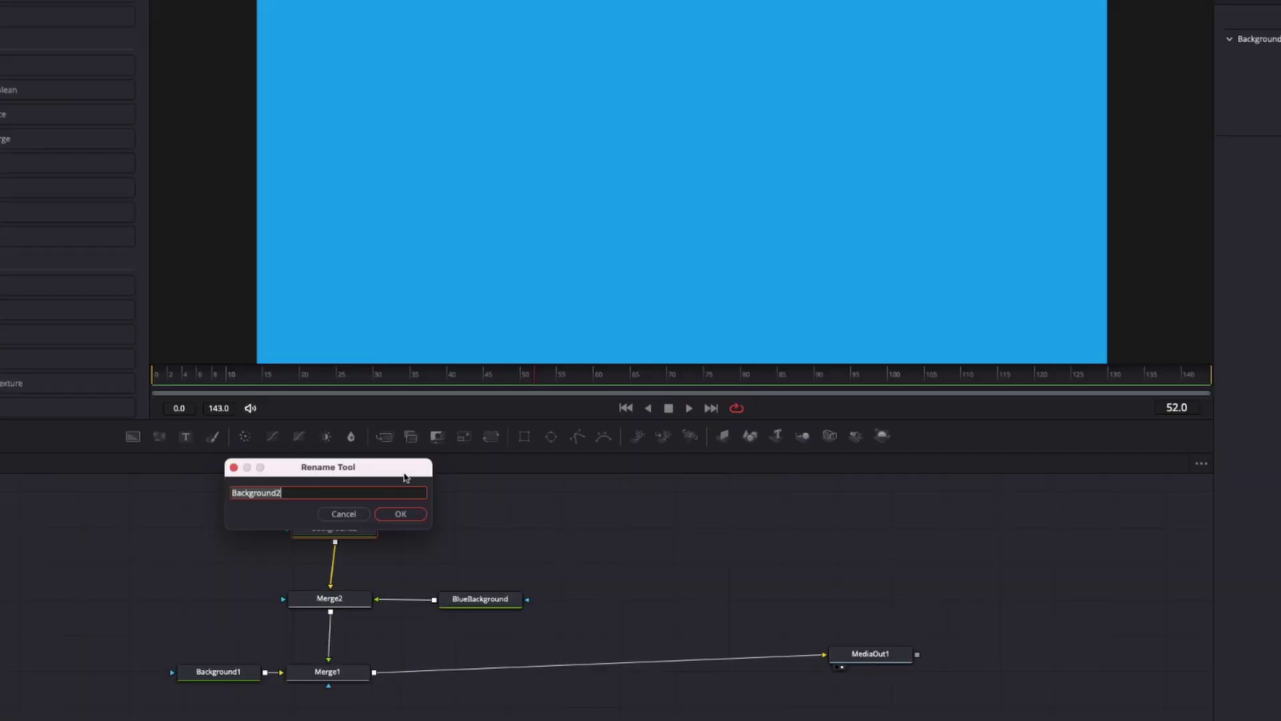
text(White Background)
key(Return)
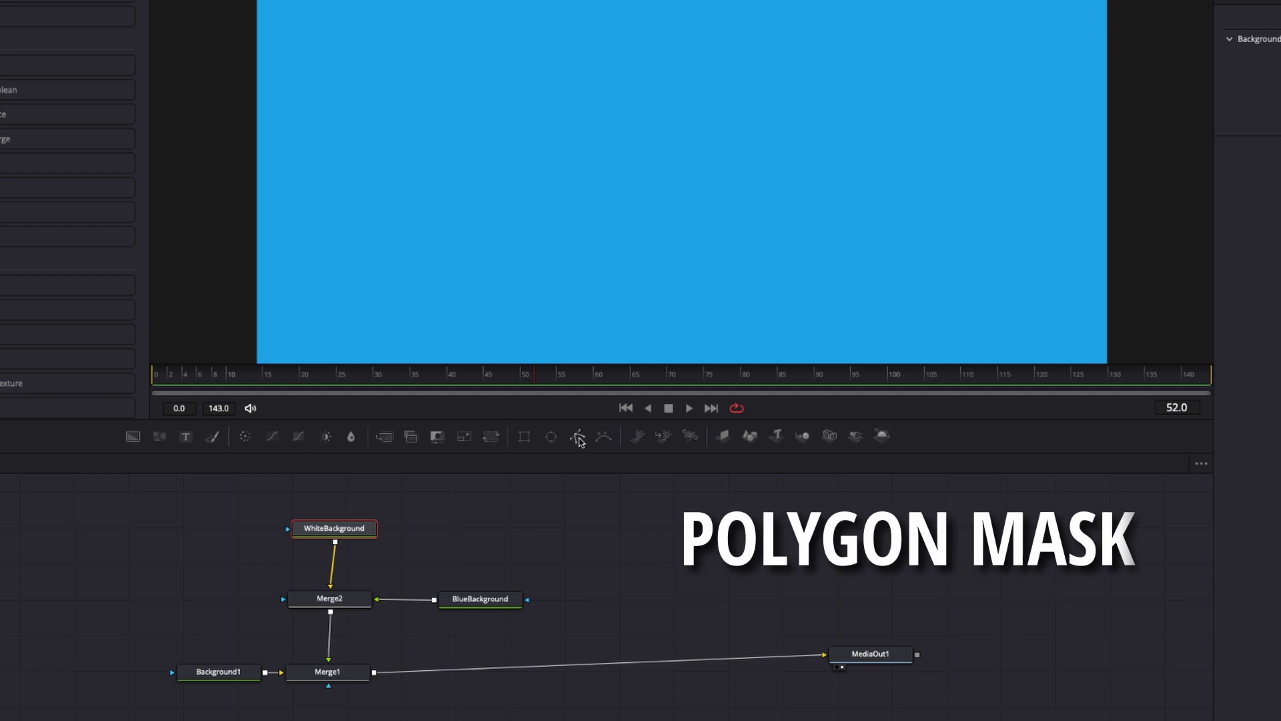
- Add a Polygon mask to BlueBackground and draw a closed shape around the bottom of the frame with a curved, wave-like upper edge
mouse_move(479, 605)
mouse_down()
mouse_move(500, 605)
mouse_move(484, 605)
mouse_up()
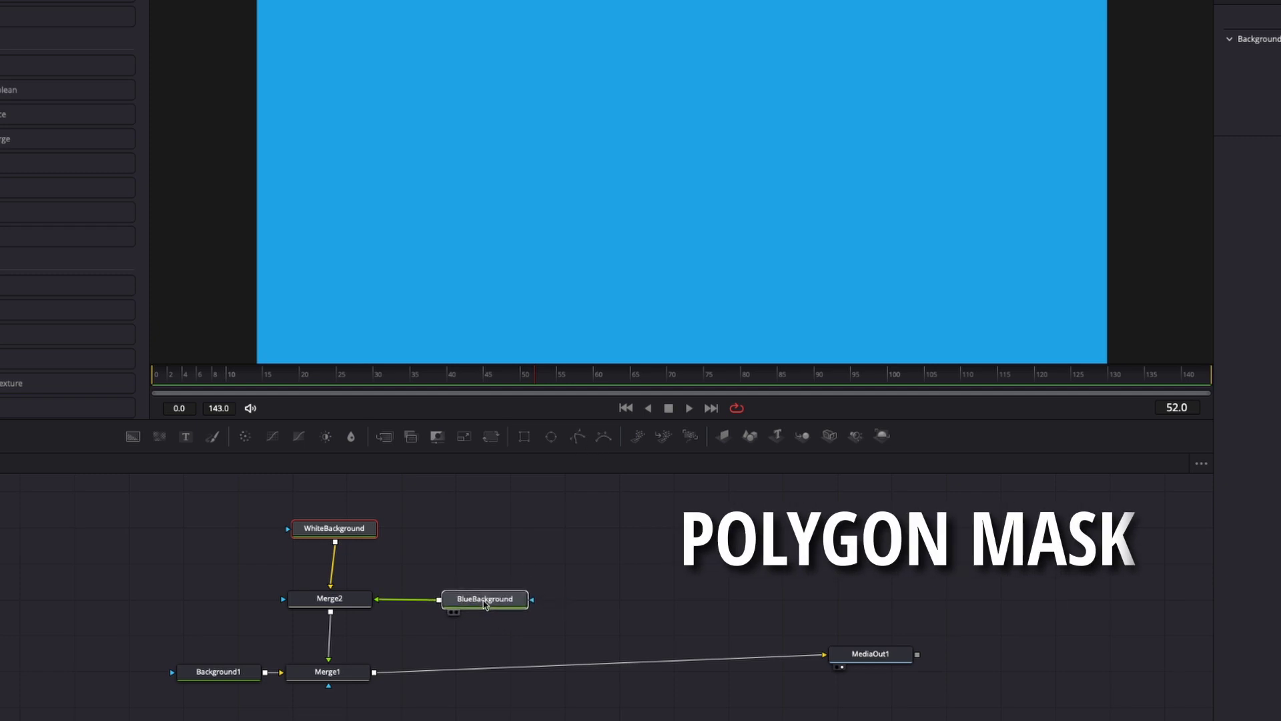
click(578, 438)
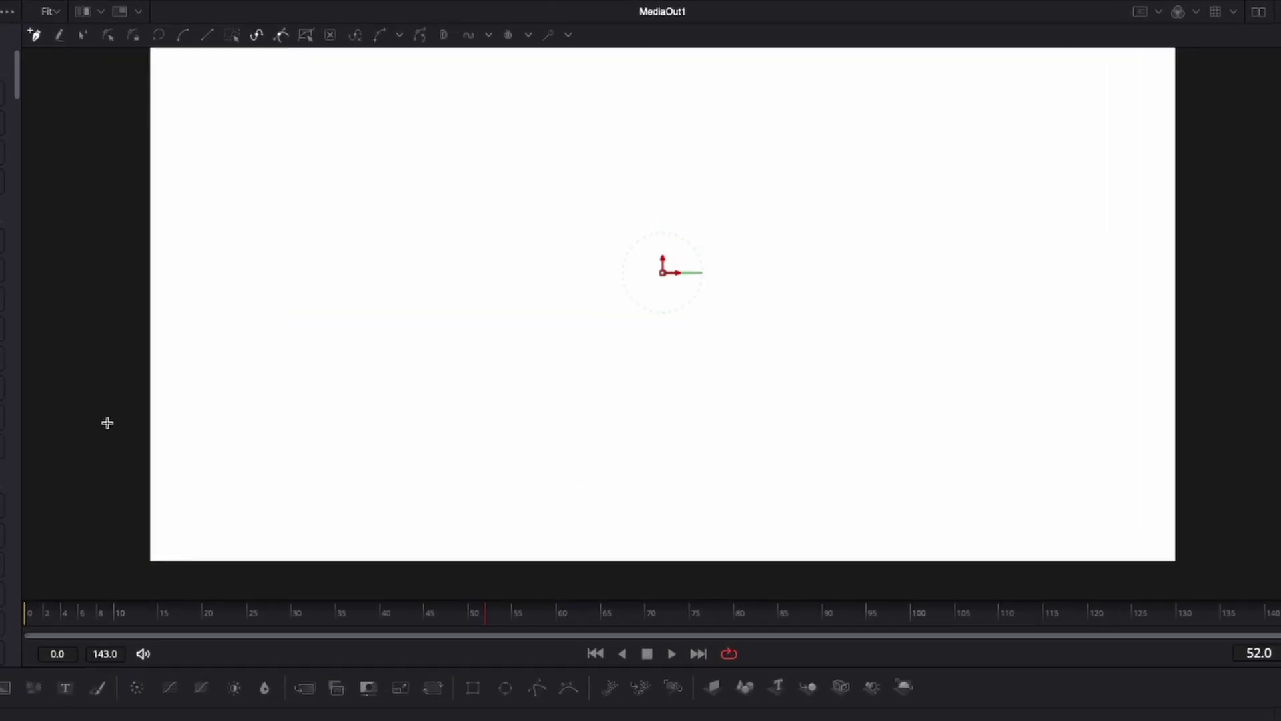
click(105, 415)
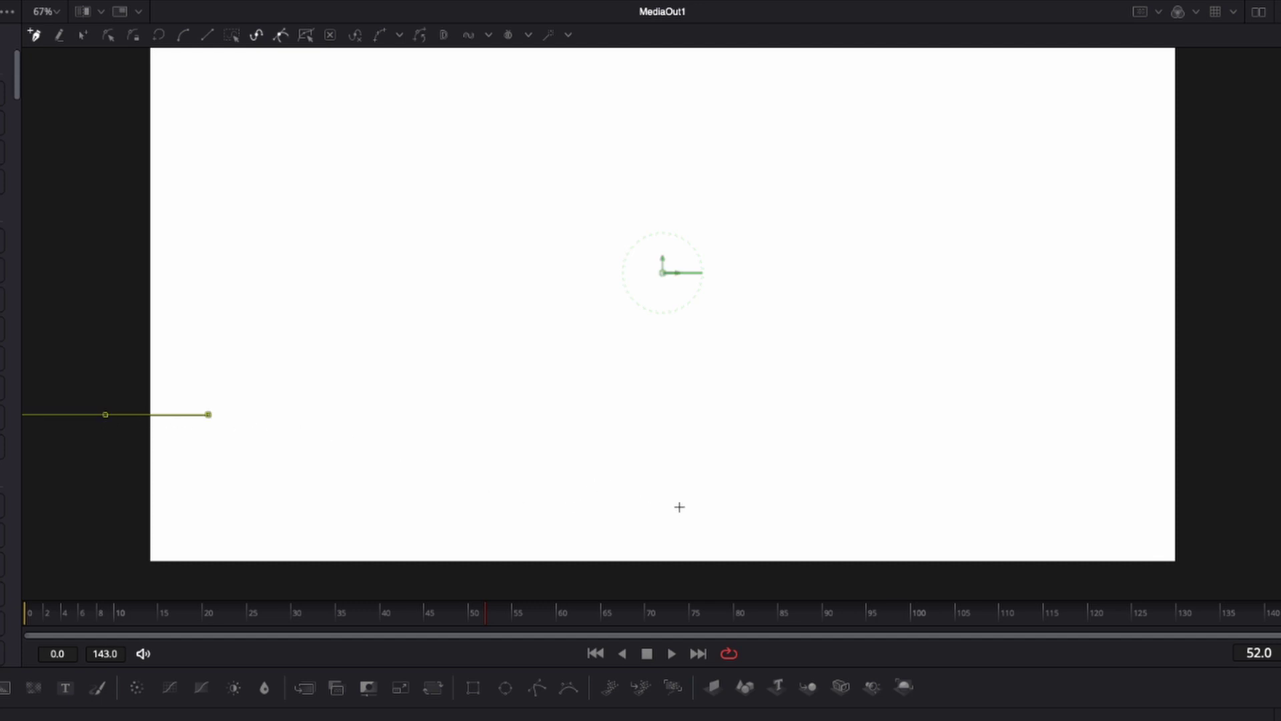
drag(806, 486, 903, 515)
click(1231, 471)
scroll(1260, 527, down, 4)
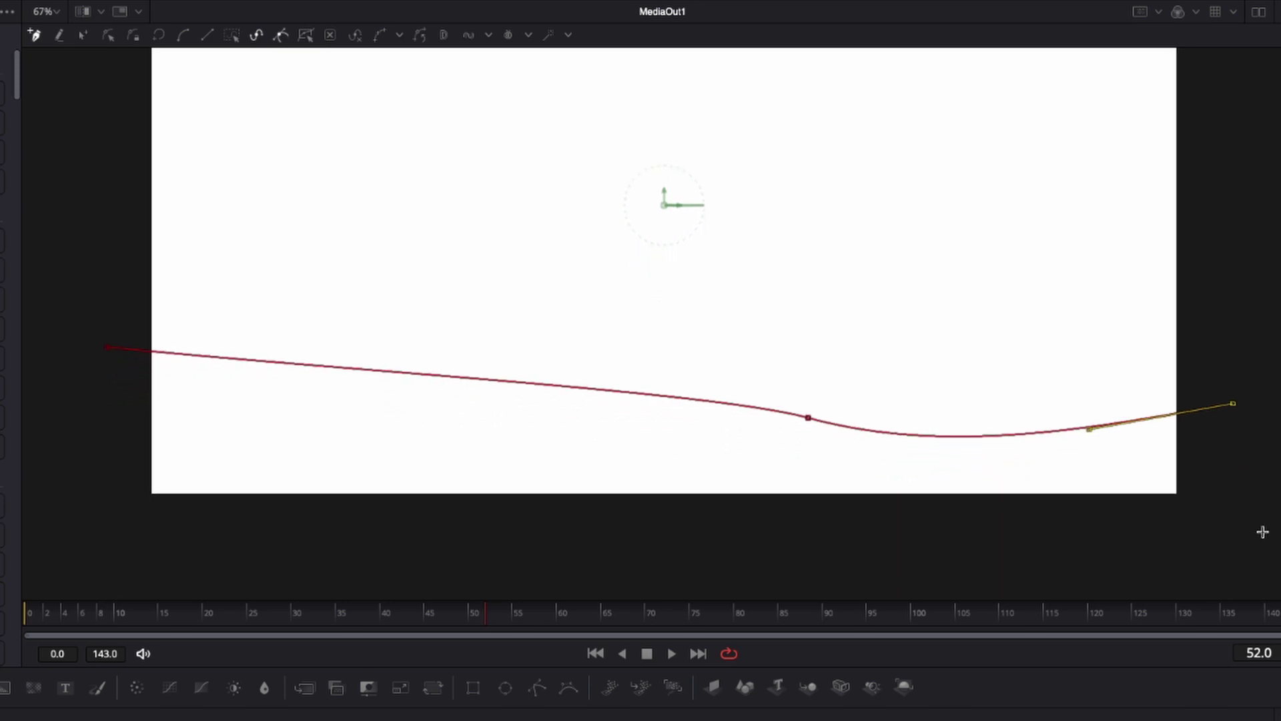
click(1179, 548)
drag(1156, 552, 1126, 548)
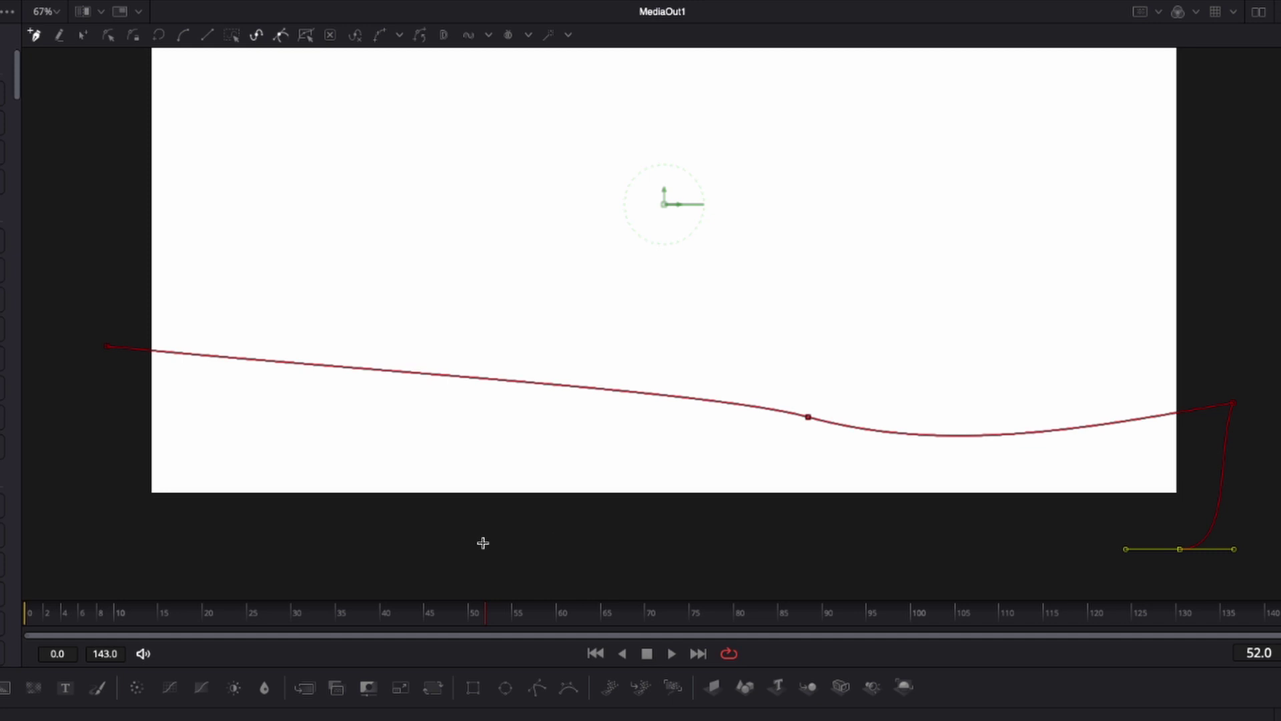
click(113, 550)
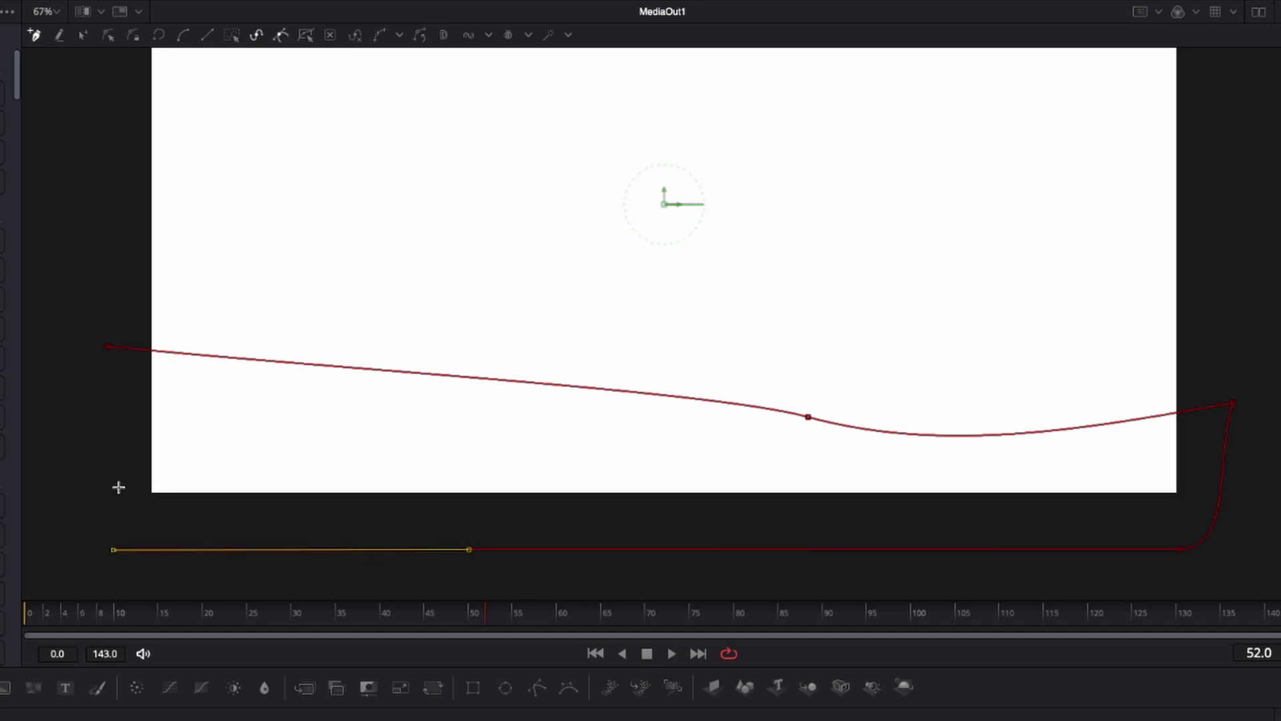
click(107, 347)
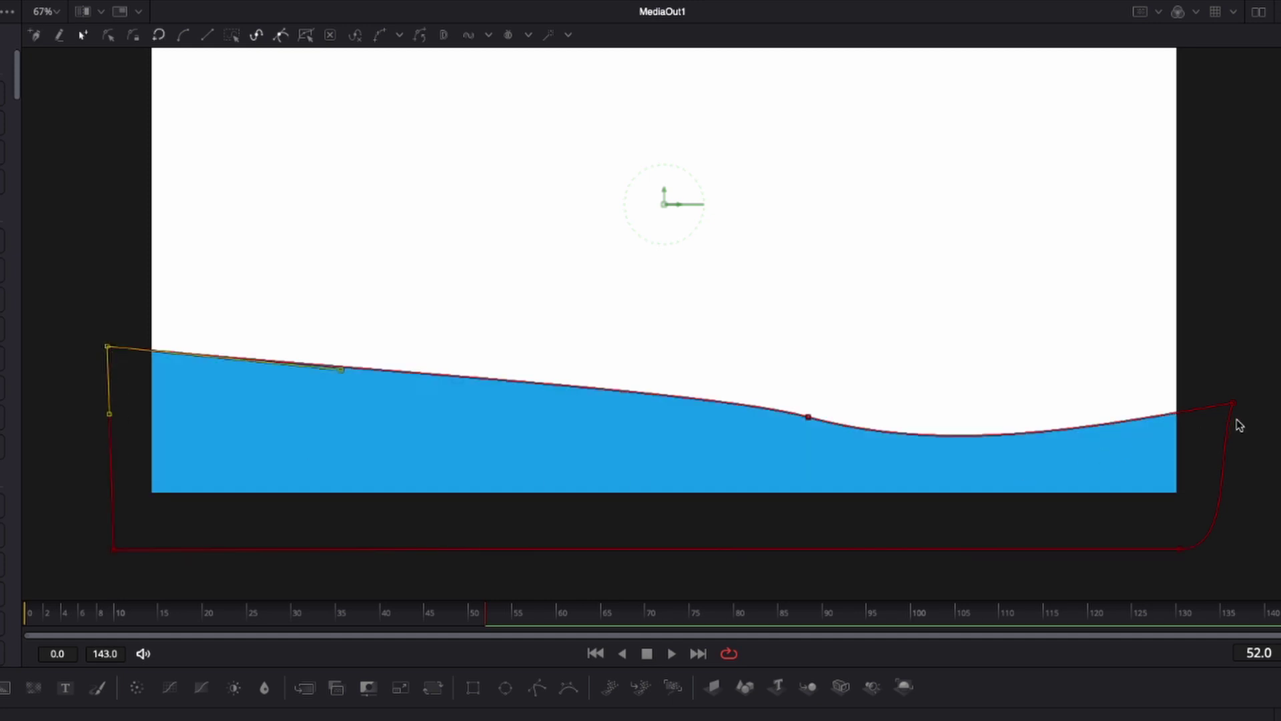
scroll(1239, 425, up, 5)
scroll(1239, 425, down, 3)
scroll(1239, 425, up, 2)
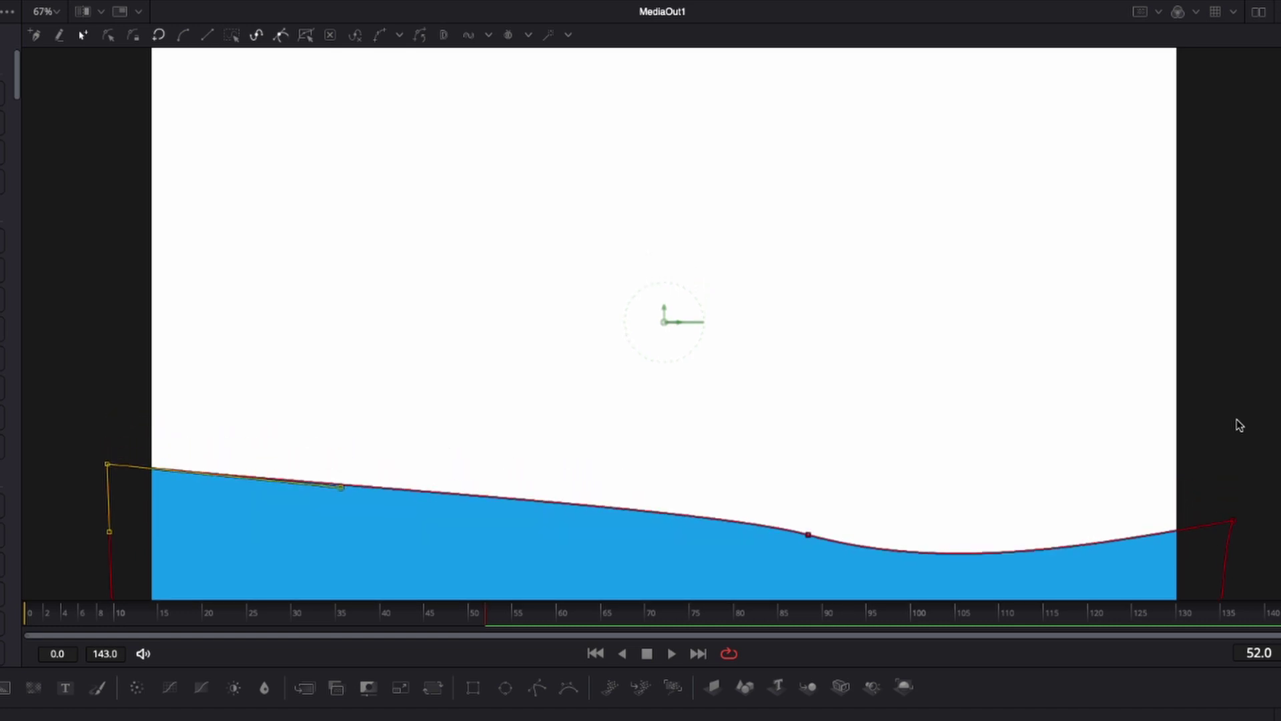
- Chain a second Polygon mask between Polygon1 and BlueBackground and draw a closed zigzag shape across the top of the frame
scroll(1239, 425, down, 2)
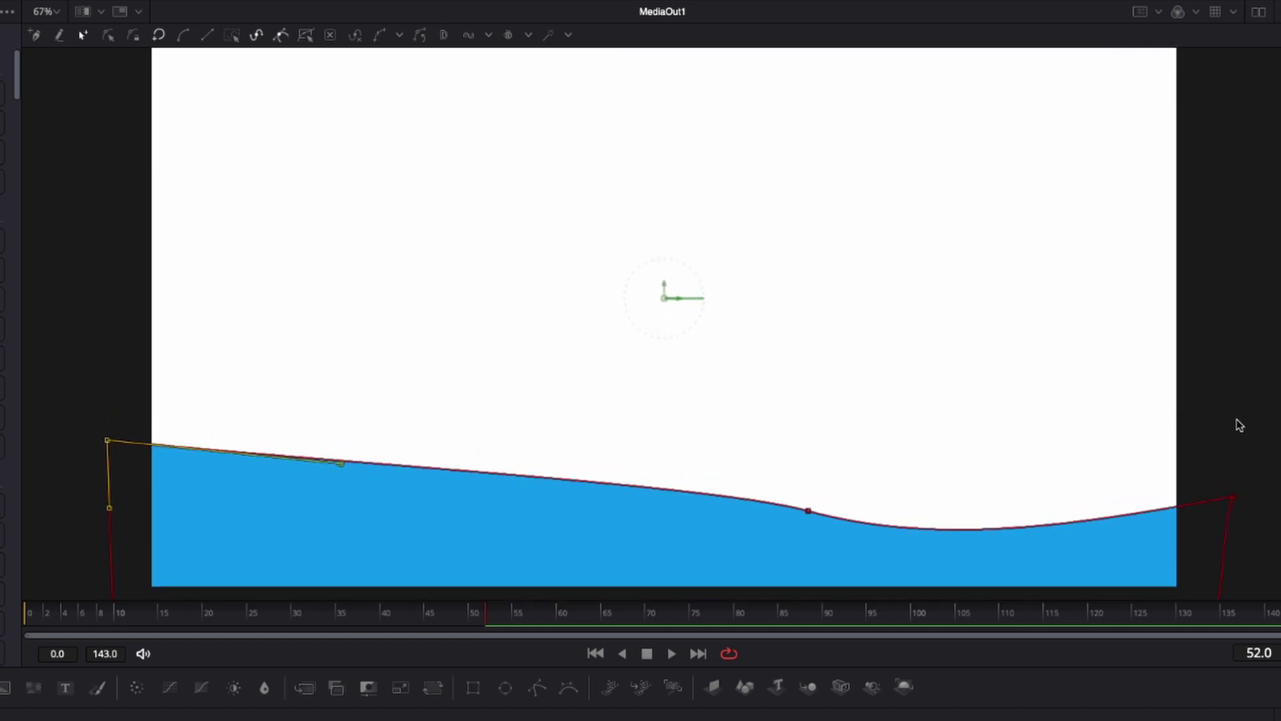
scroll(1239, 425, up, 5)
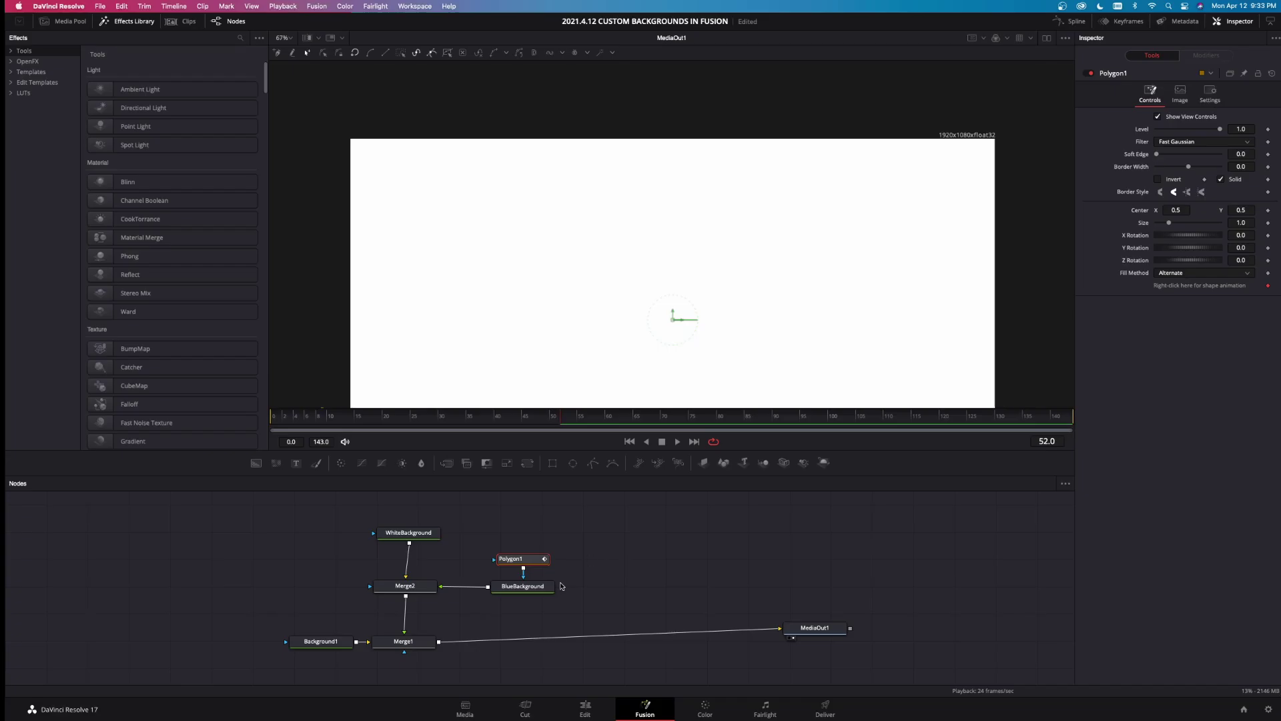
drag(530, 564, 531, 558)
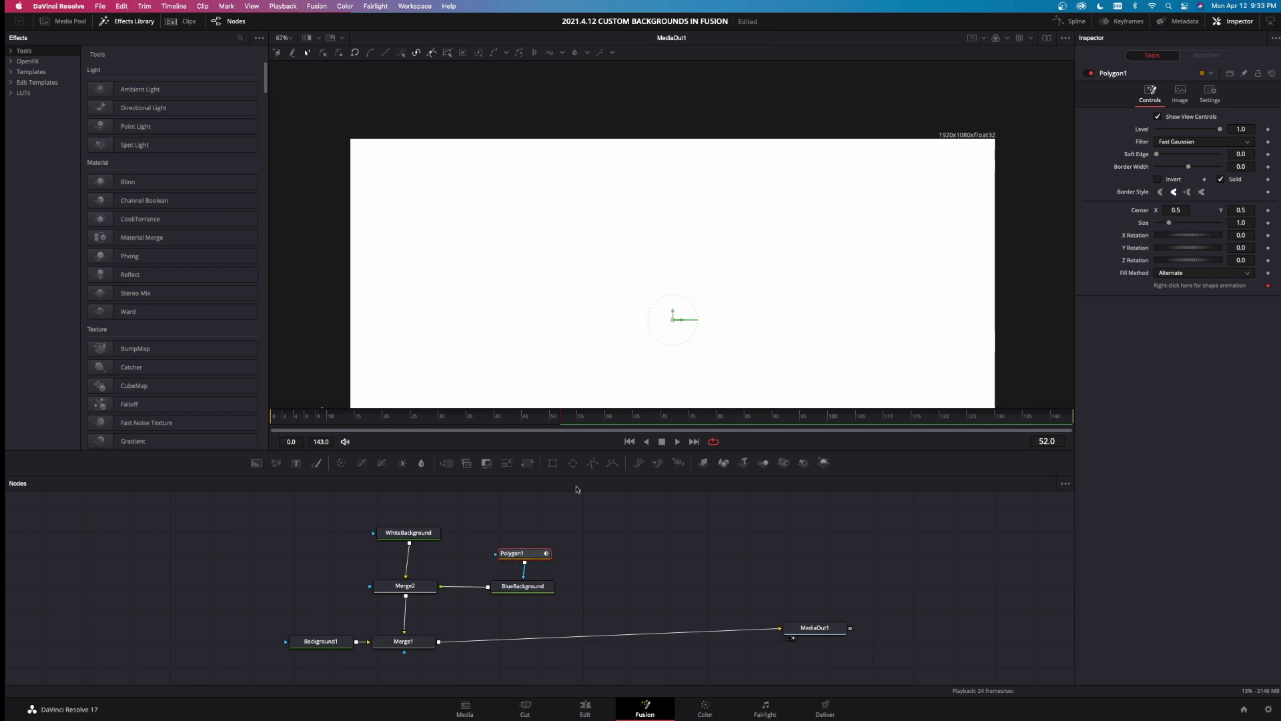
click(593, 465)
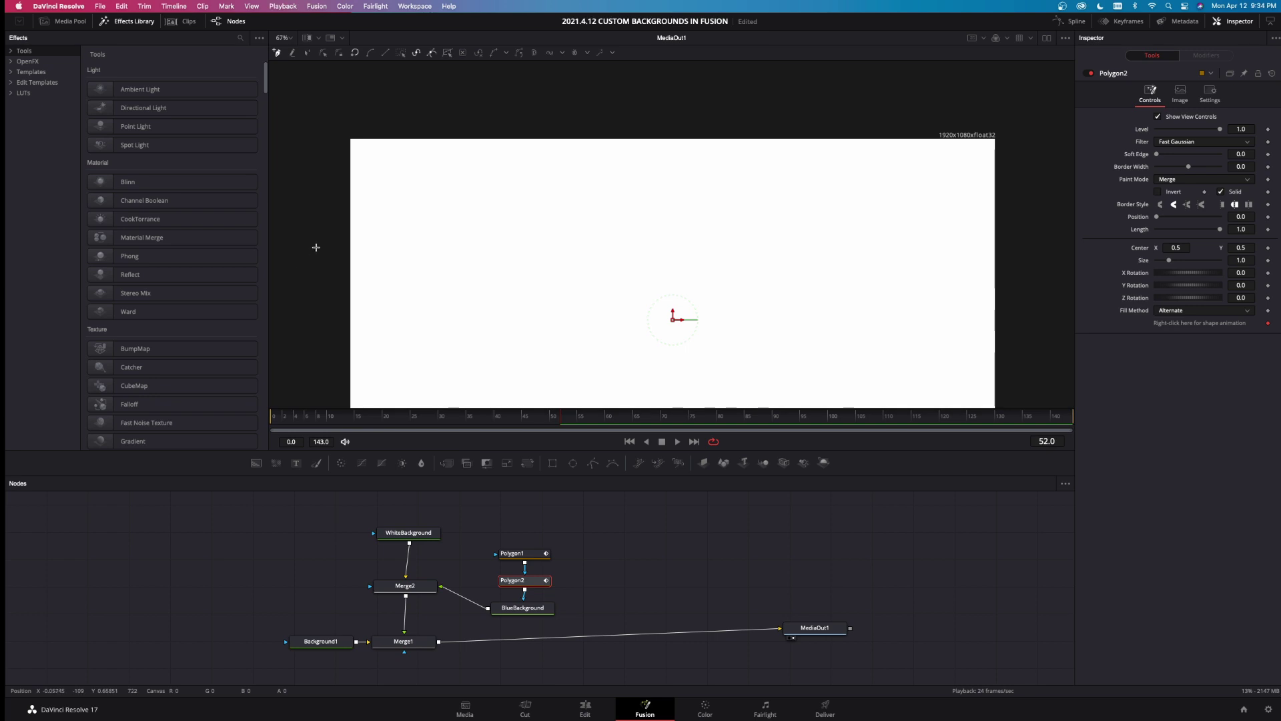
drag(305, 243, 370, 243)
click(680, 89)
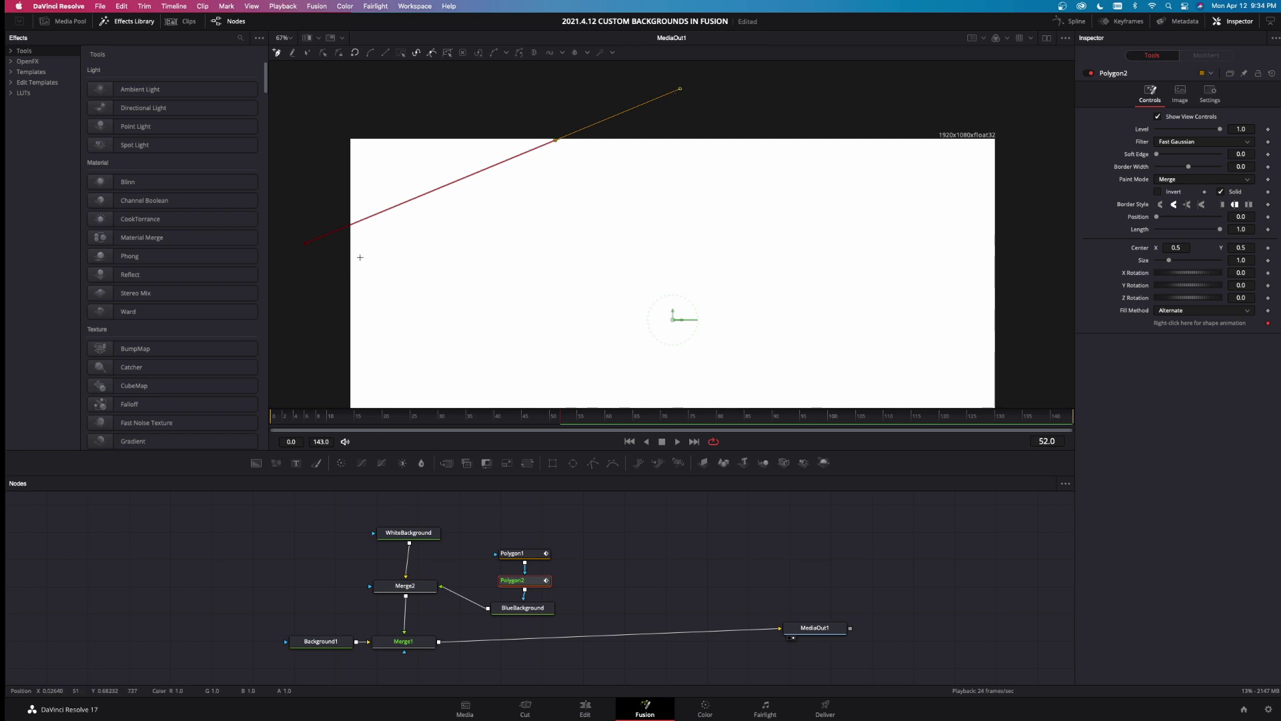
click(339, 277)
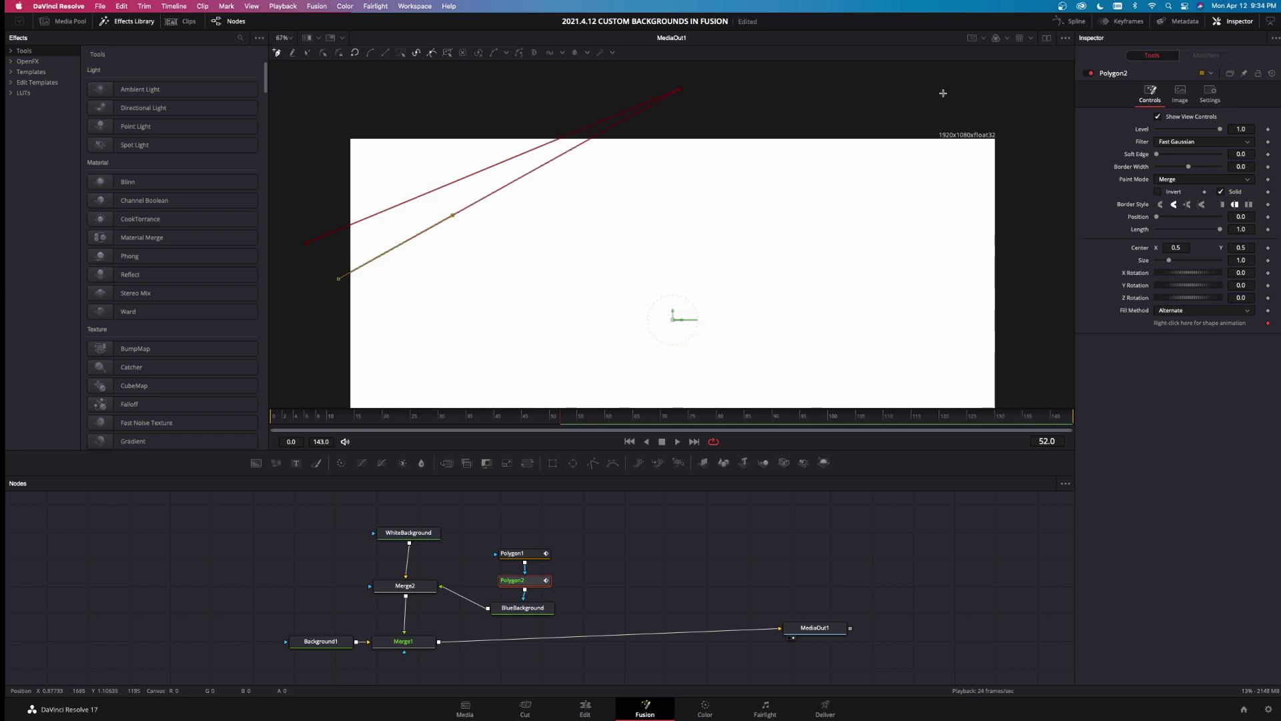
click(1032, 87)
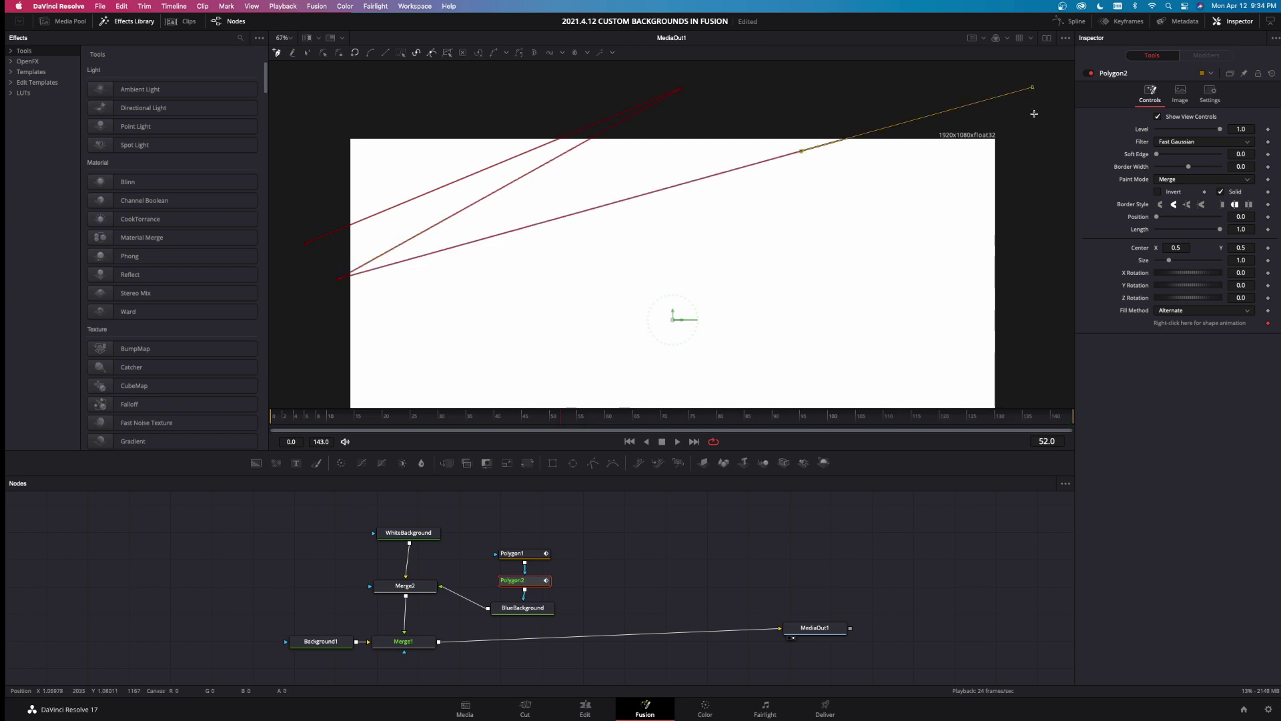
click(1028, 184)
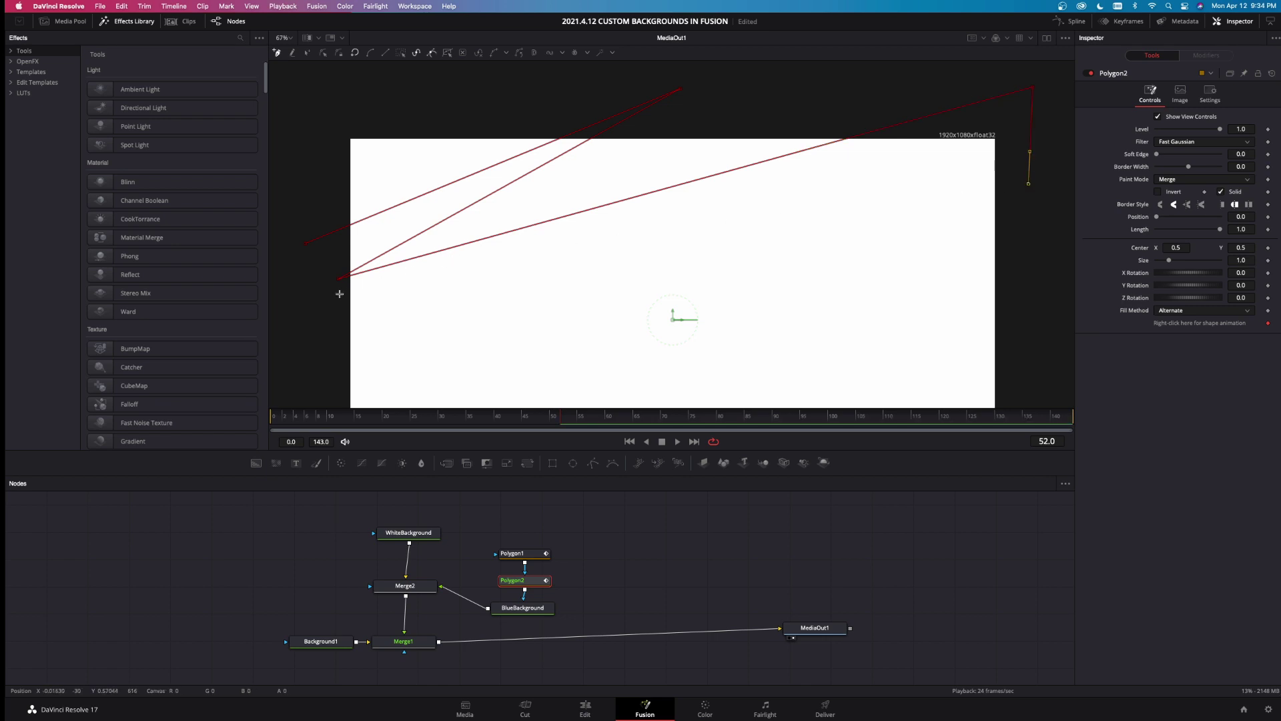
click(311, 305)
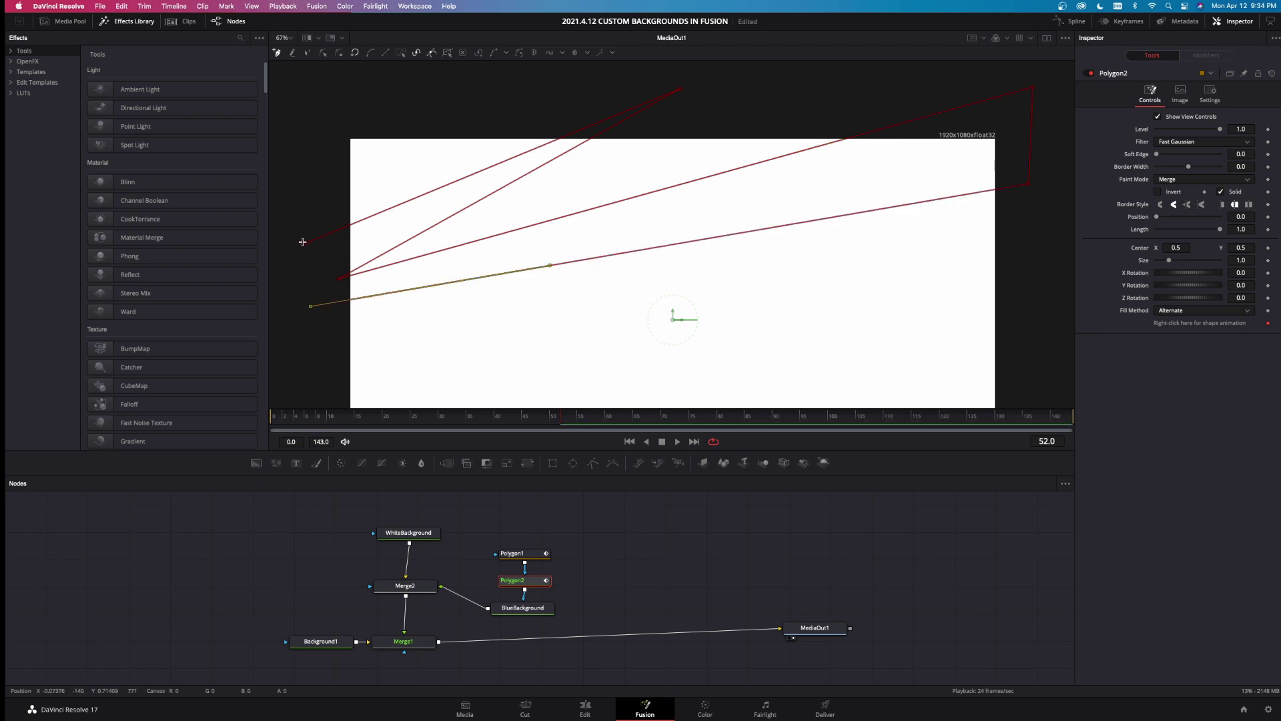
click(306, 243)
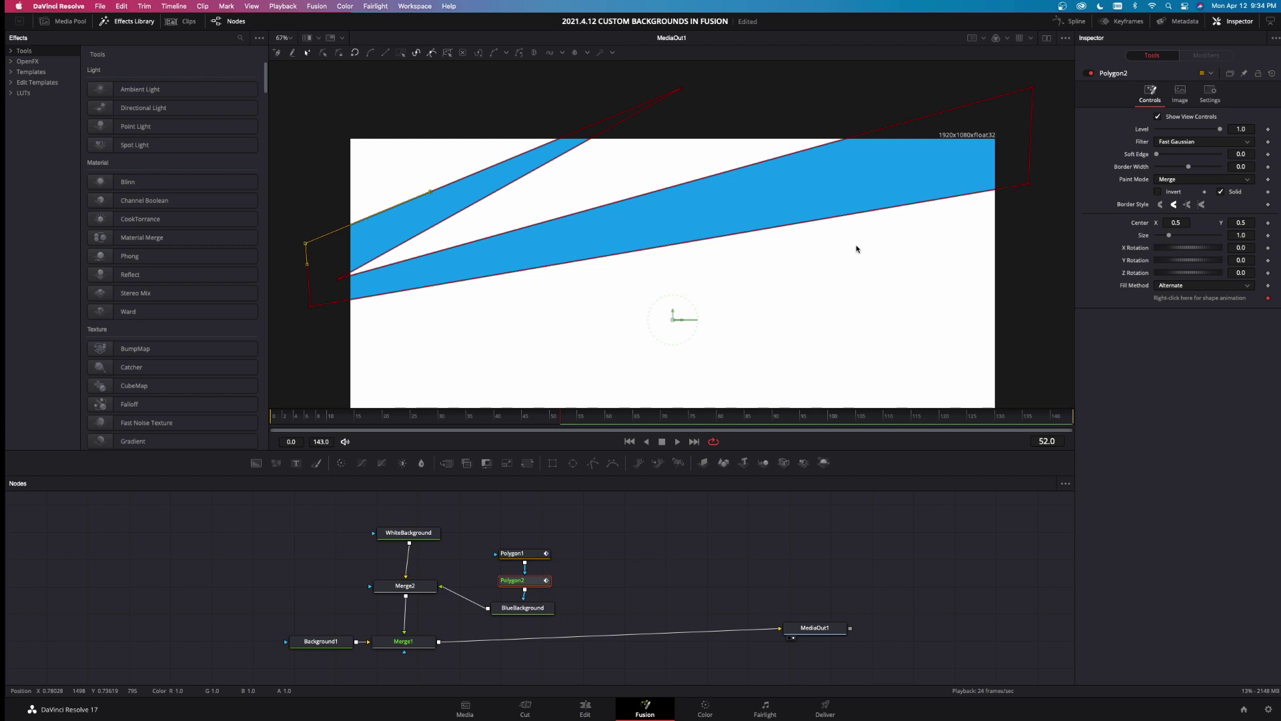
- Raise the zigzag shape of Polygon2 by setting its Center Y to 0.647
scroll(1014, 246, down, 5)
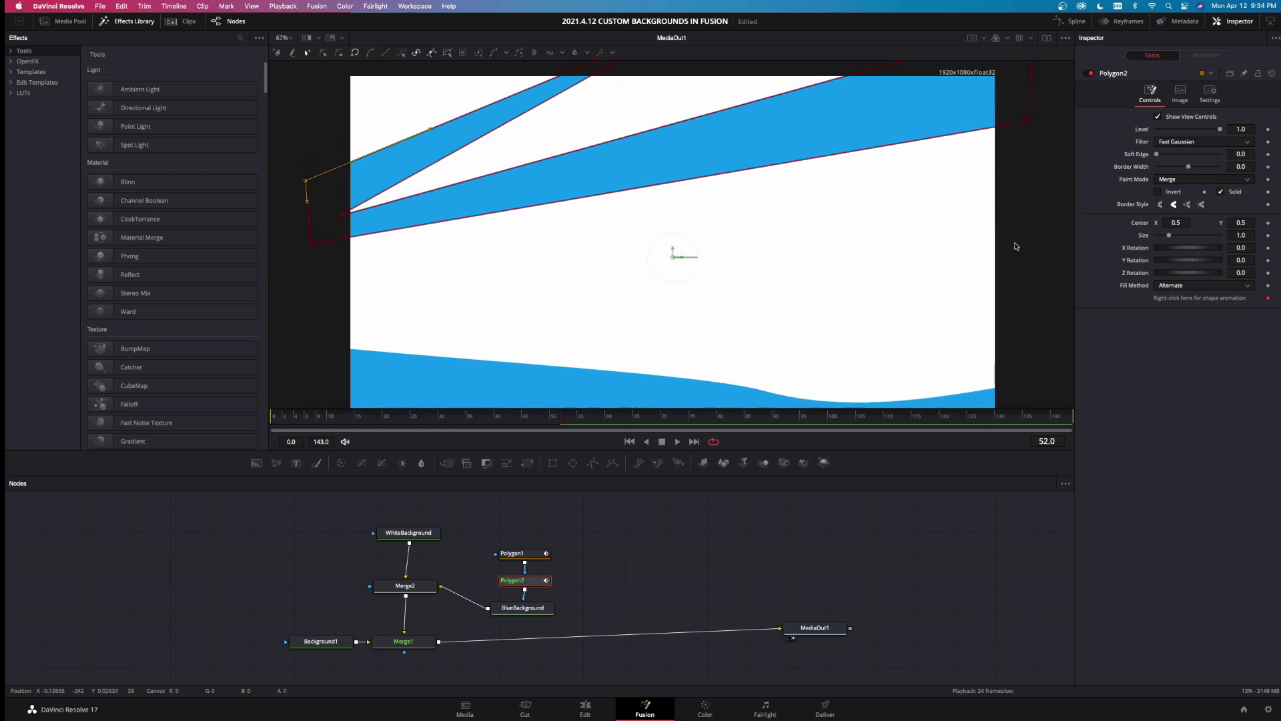
scroll(1015, 246, down, 4)
scroll(1015, 246, up, 9)
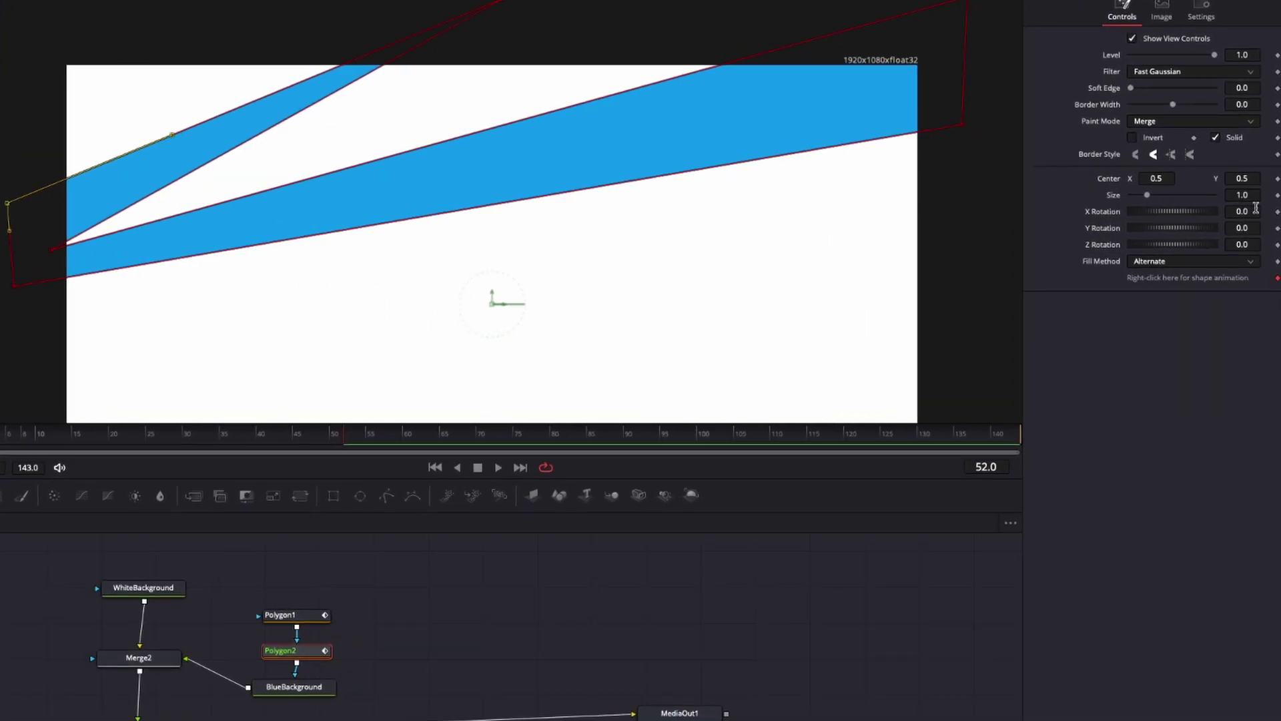
key(Up)
key(Up)
key(Up)
key(Up)
key(Up)
key(Up)
key(Up)
key(Up)
key(Up)
key(Up)
key(Up)
key(Up)
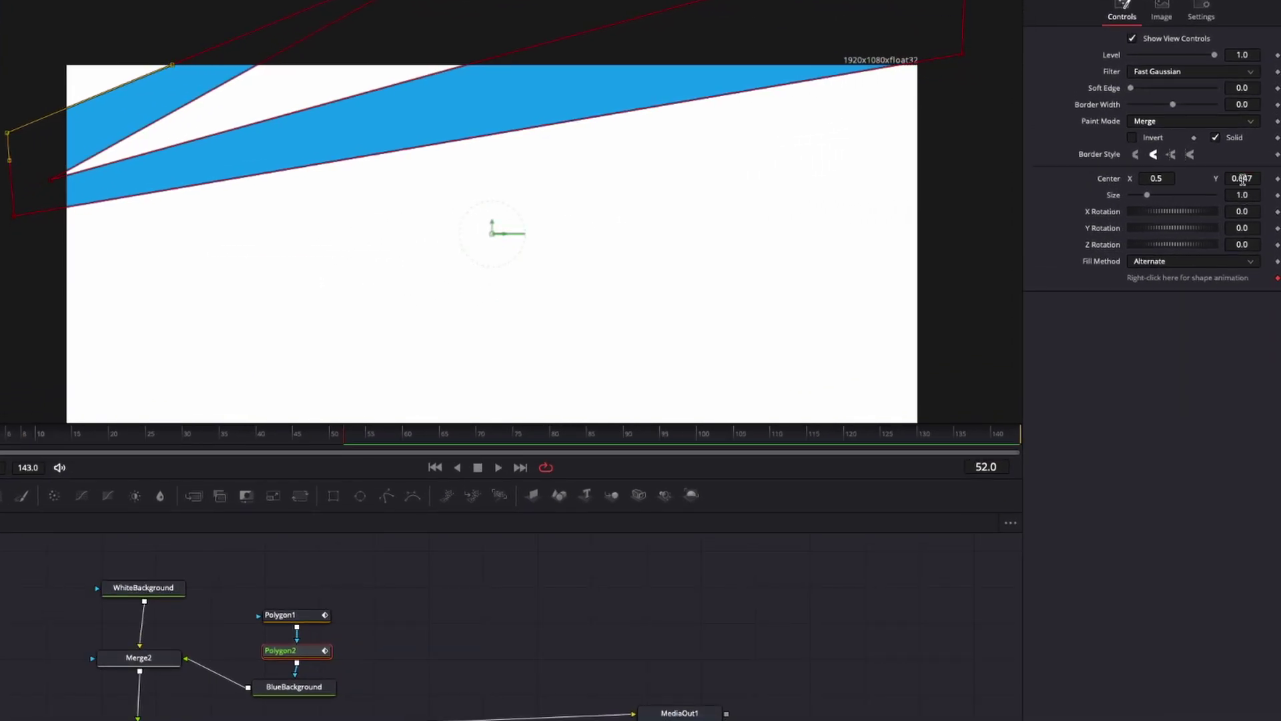
scroll(966, 251, down, 5)
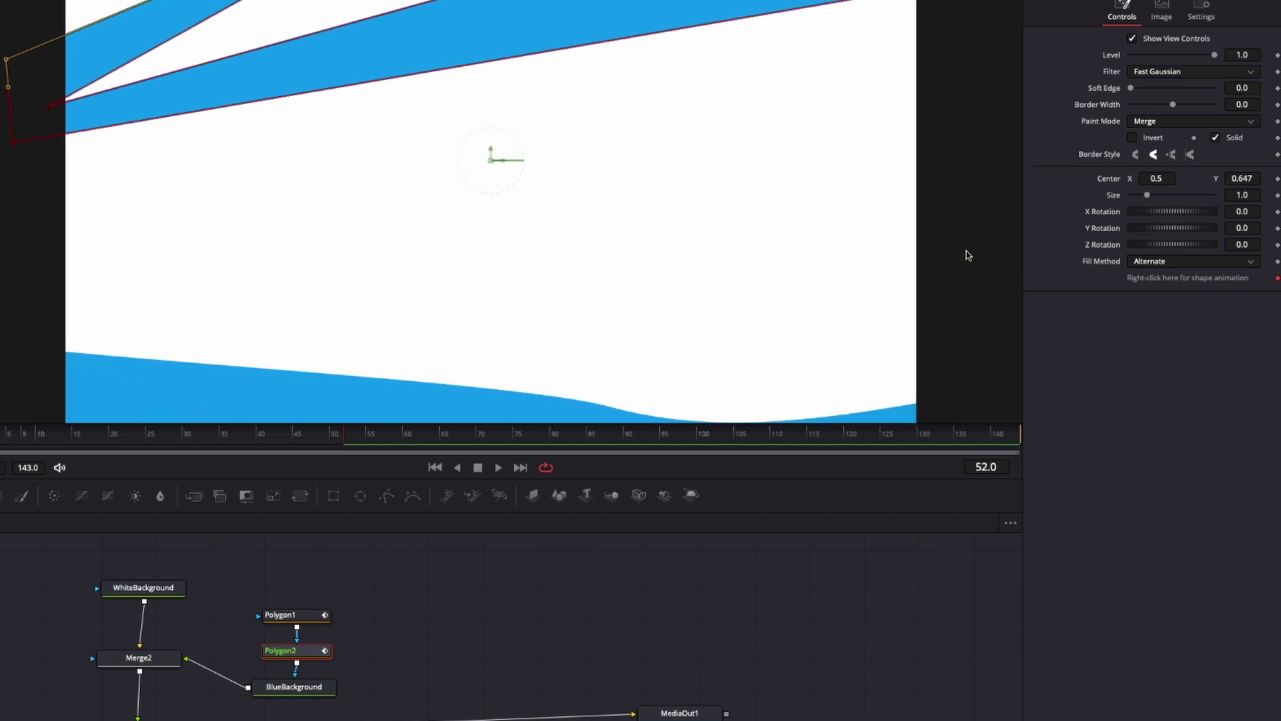
scroll(966, 251, down, 3)
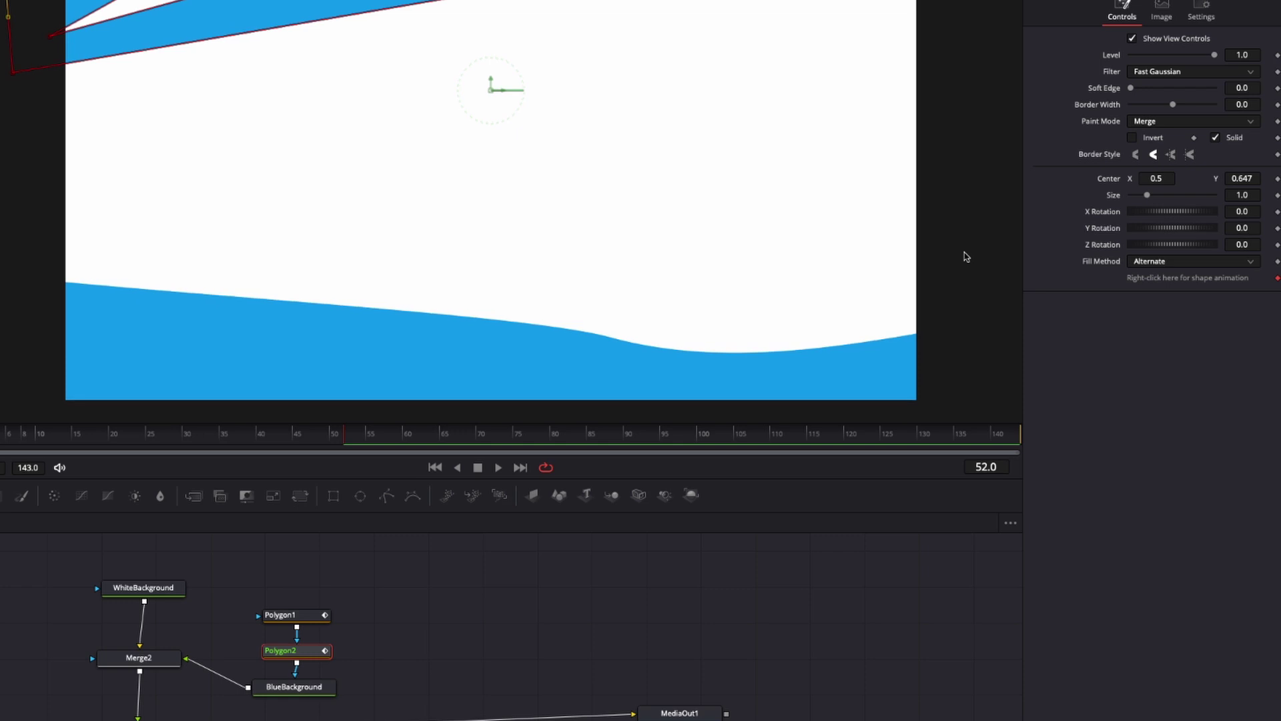
scroll(966, 250, up, 5)
scroll(965, 252, down, 2)
scroll(966, 256, down, 3)
scroll(966, 256, up, 4)
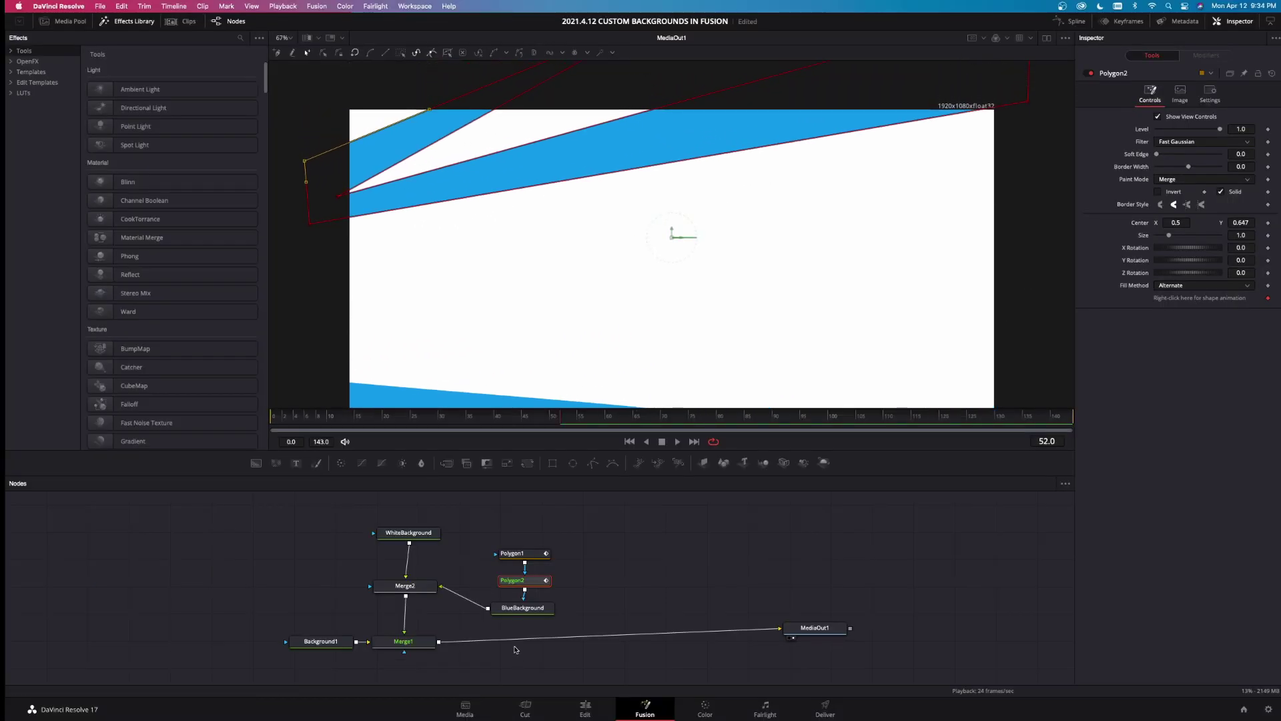
- Move BlueBackground and its two polygon nodes away from Merge2 to make room between them
drag(599, 617, 491, 549)
drag(531, 556, 599, 531)
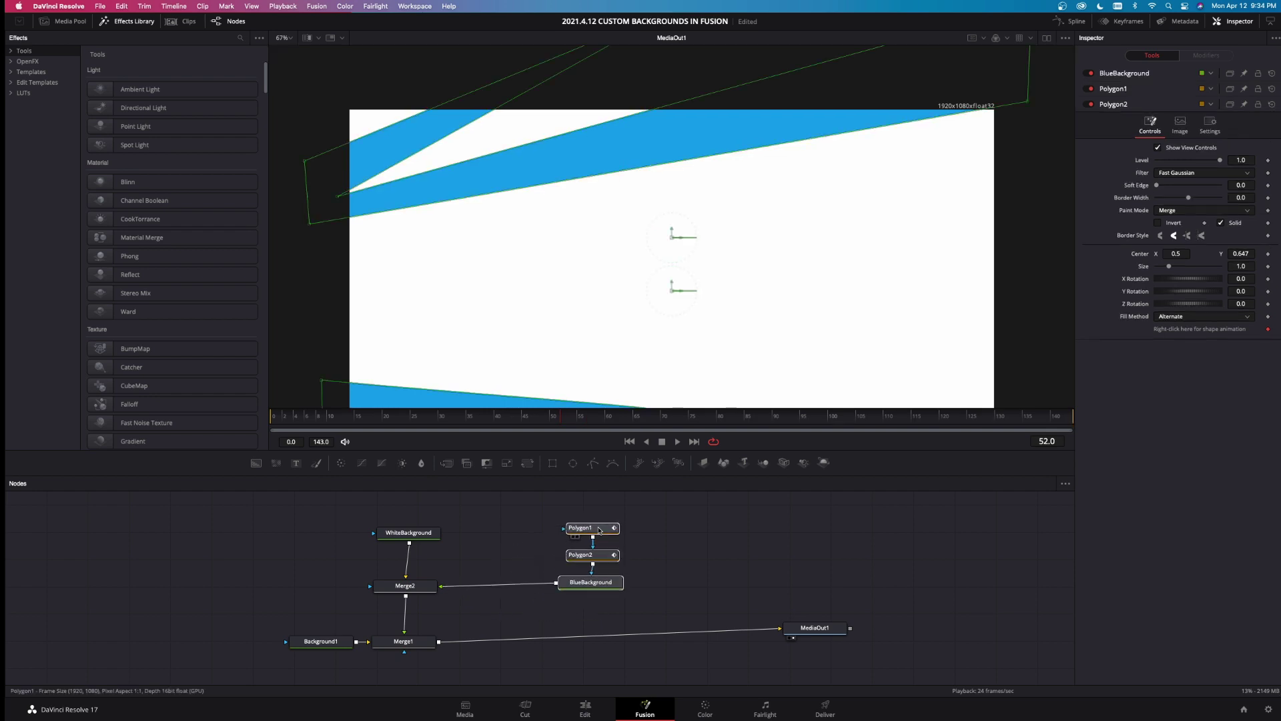
drag(610, 592, 614, 594)
click(495, 556)
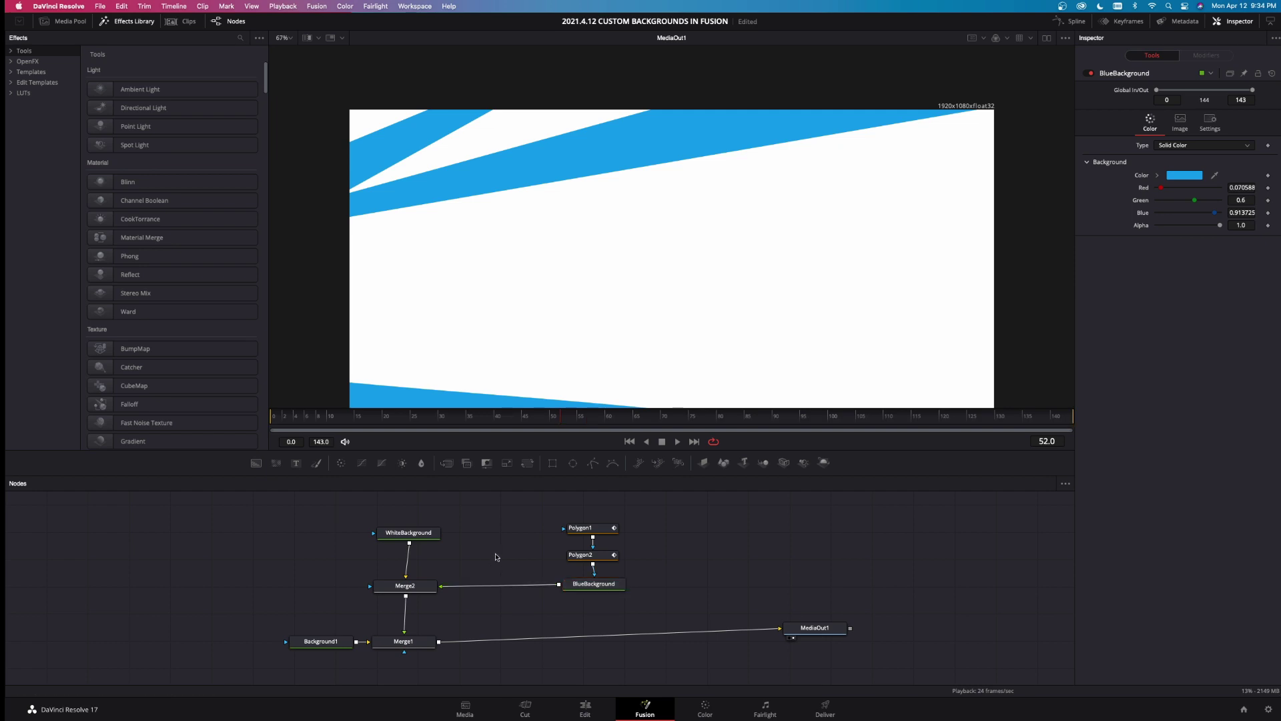
- Add a Drop Shadow node and insert it on the connection between BlueBackground and Merge2
key(shift+space)
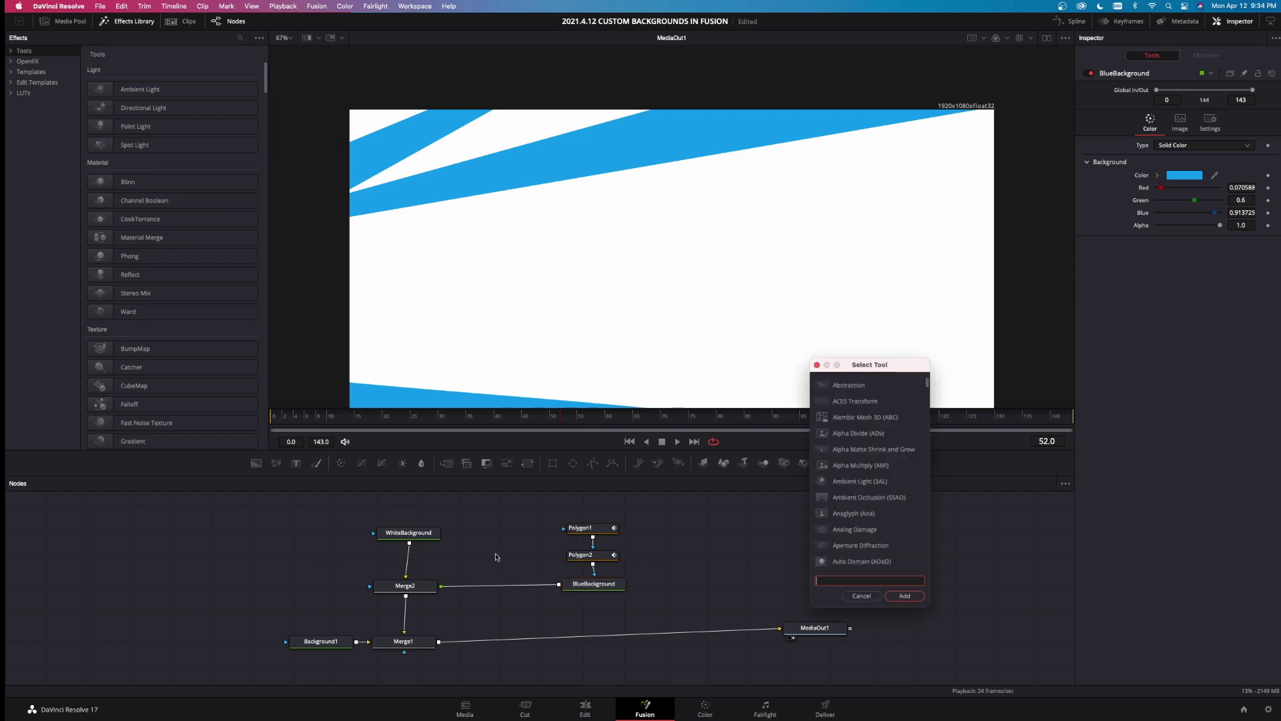
text(drop shadow)
key(Return)
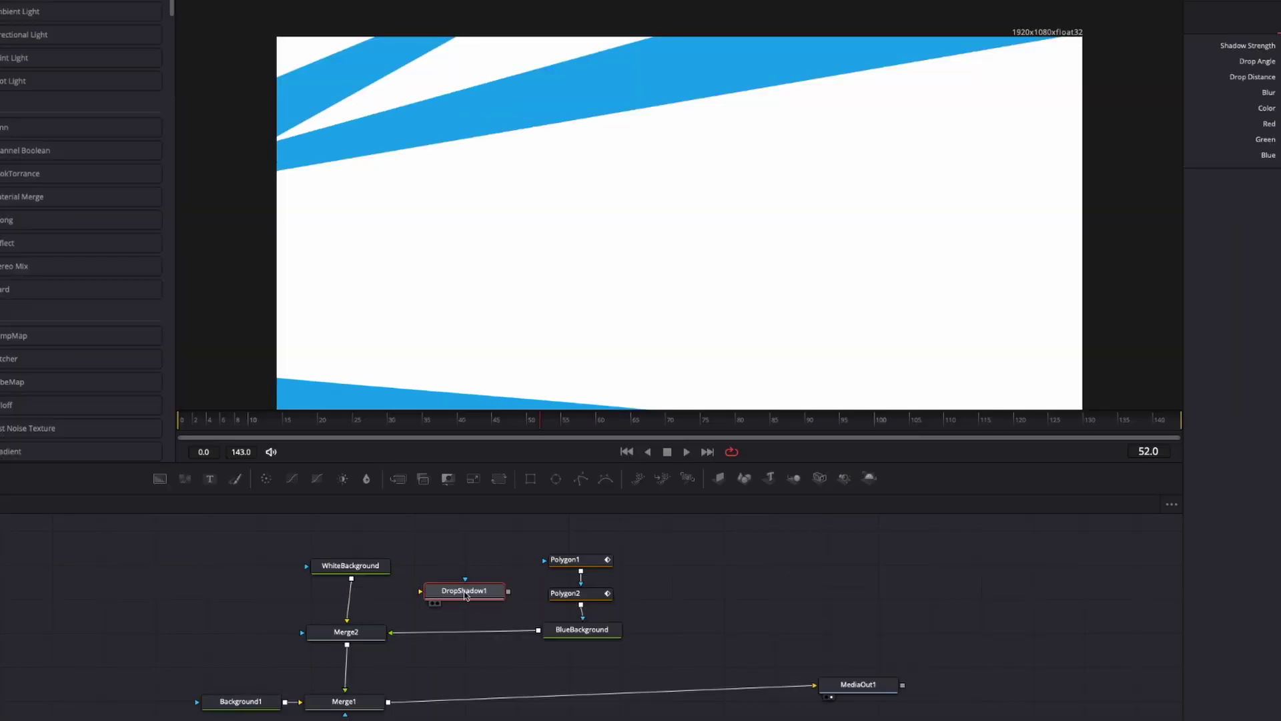
drag(465, 596, 467, 635)
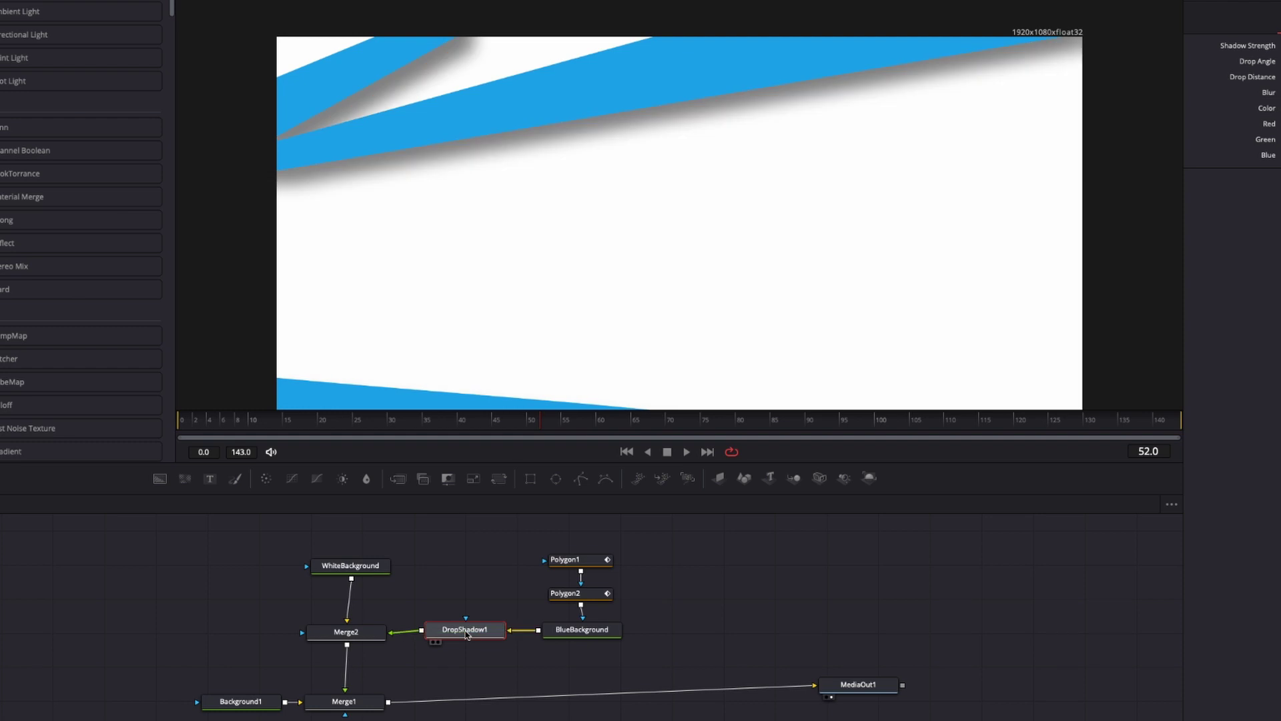
- Set the Drop Angle of DropShadow1 to 6.6
scroll(804, 59, down, 3)
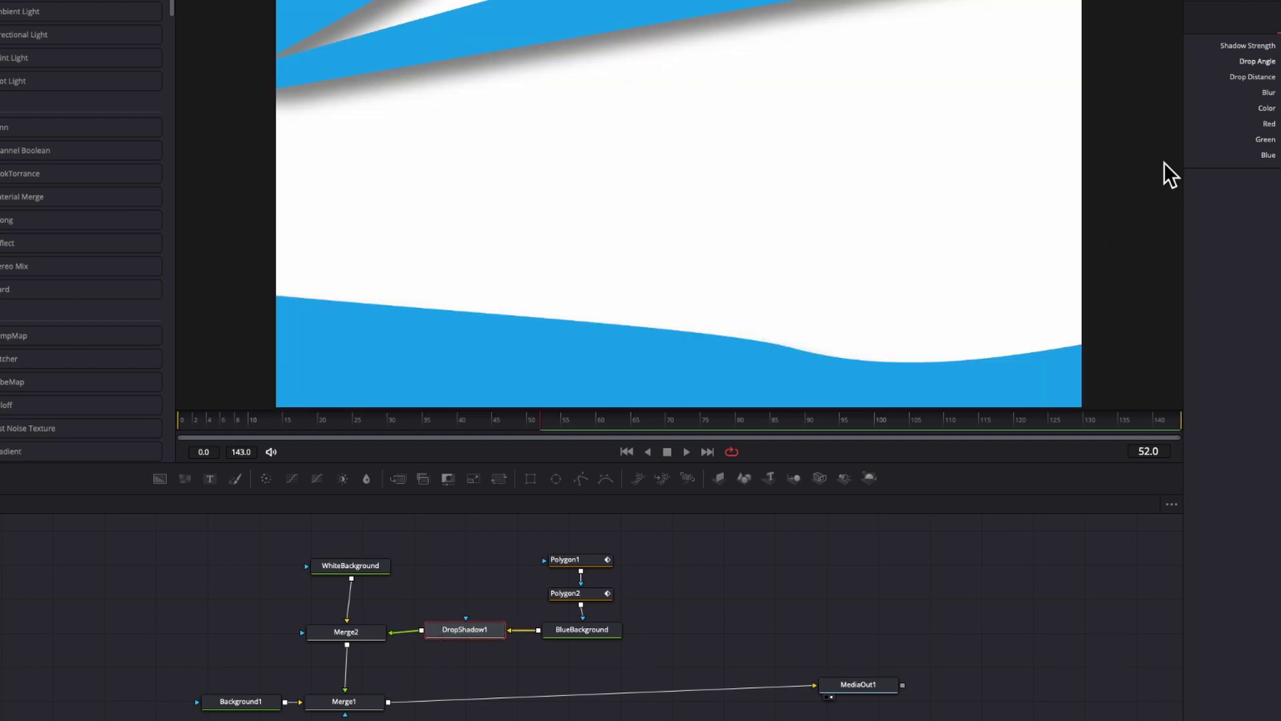
double_click(1238, 104)
text(7.7)
key(Return)
text(2.6)
key(Return)
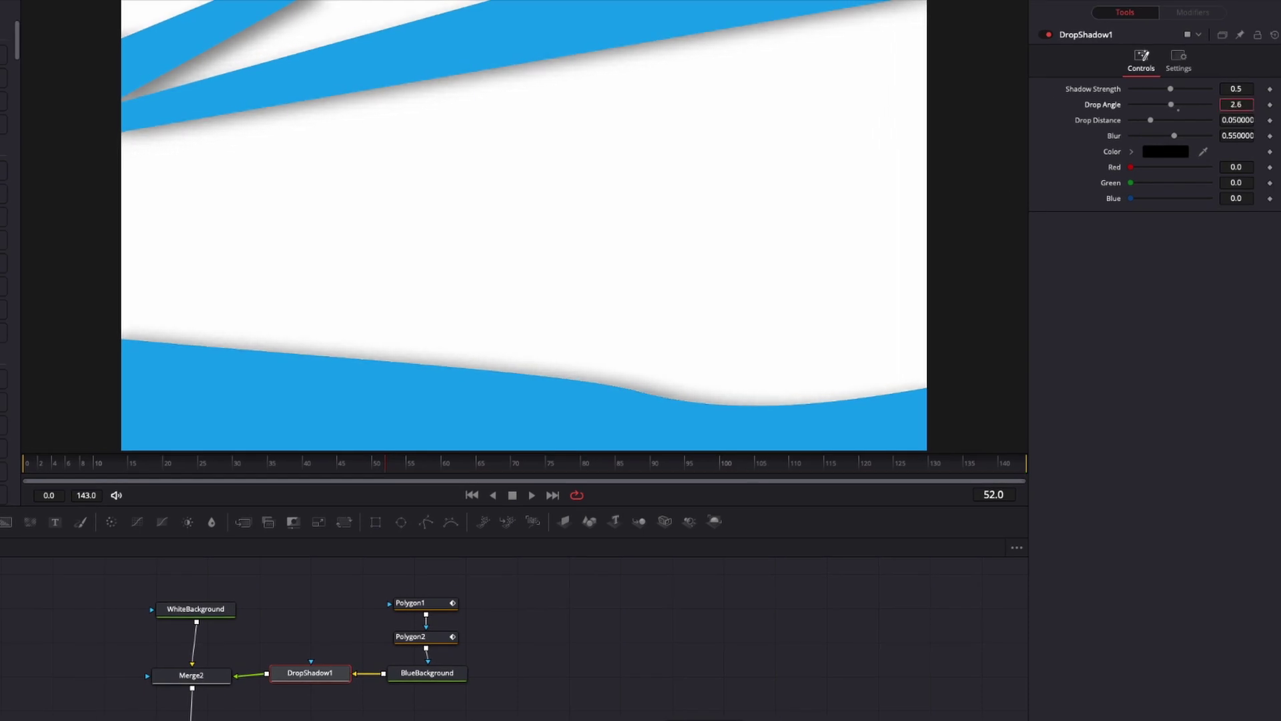
text(6.9)
key(Return)
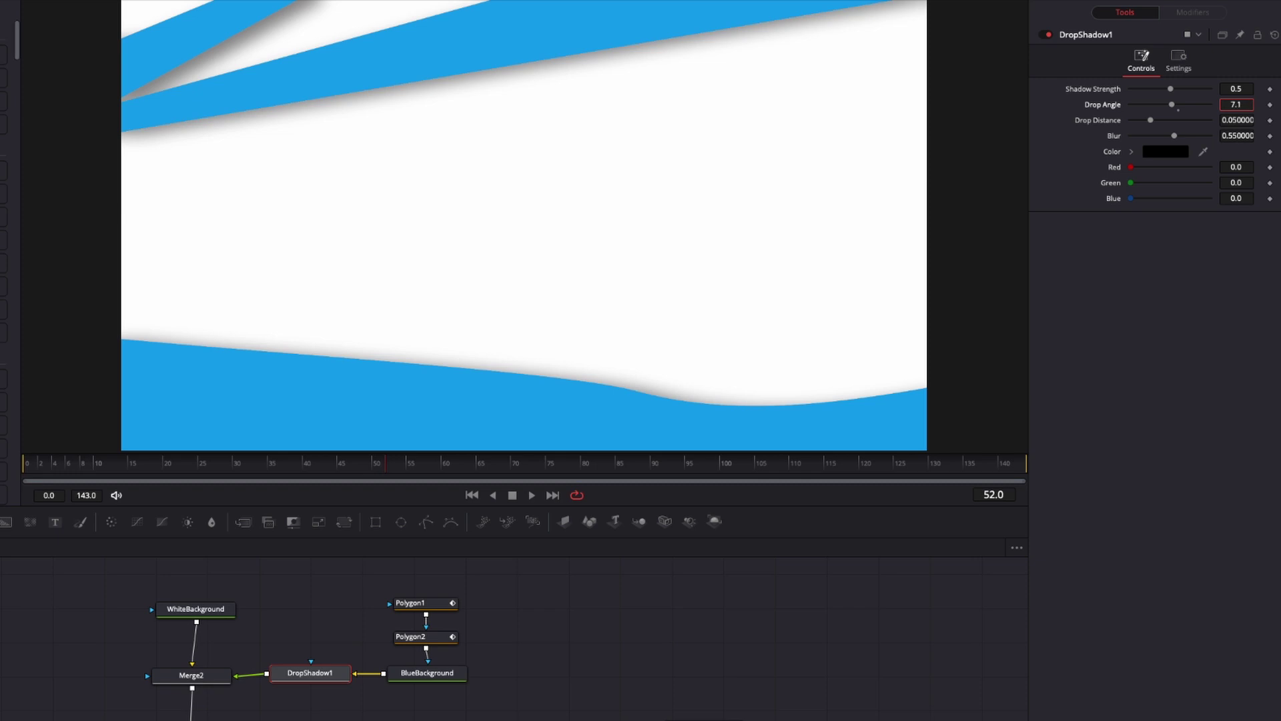
key(Return)
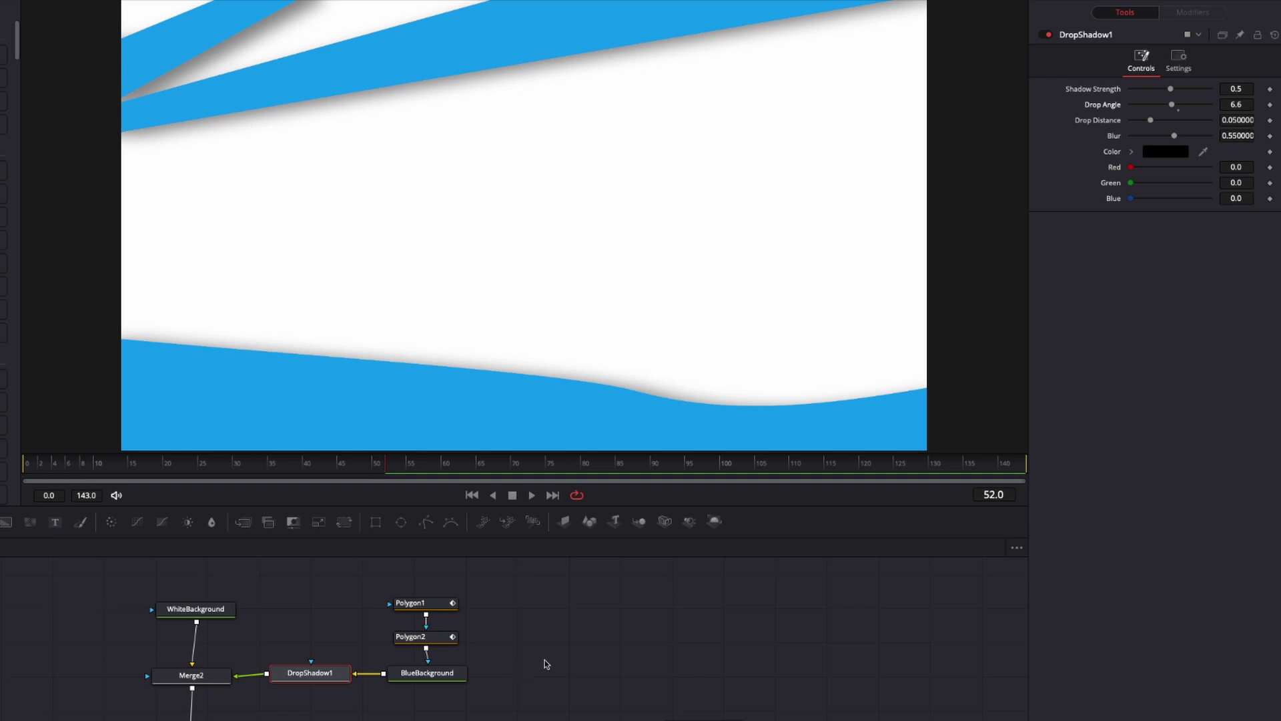
- Select the white and blue background branches together with Merge2 and move them up, clear of Merge1
scroll(545, 659, up, 1)
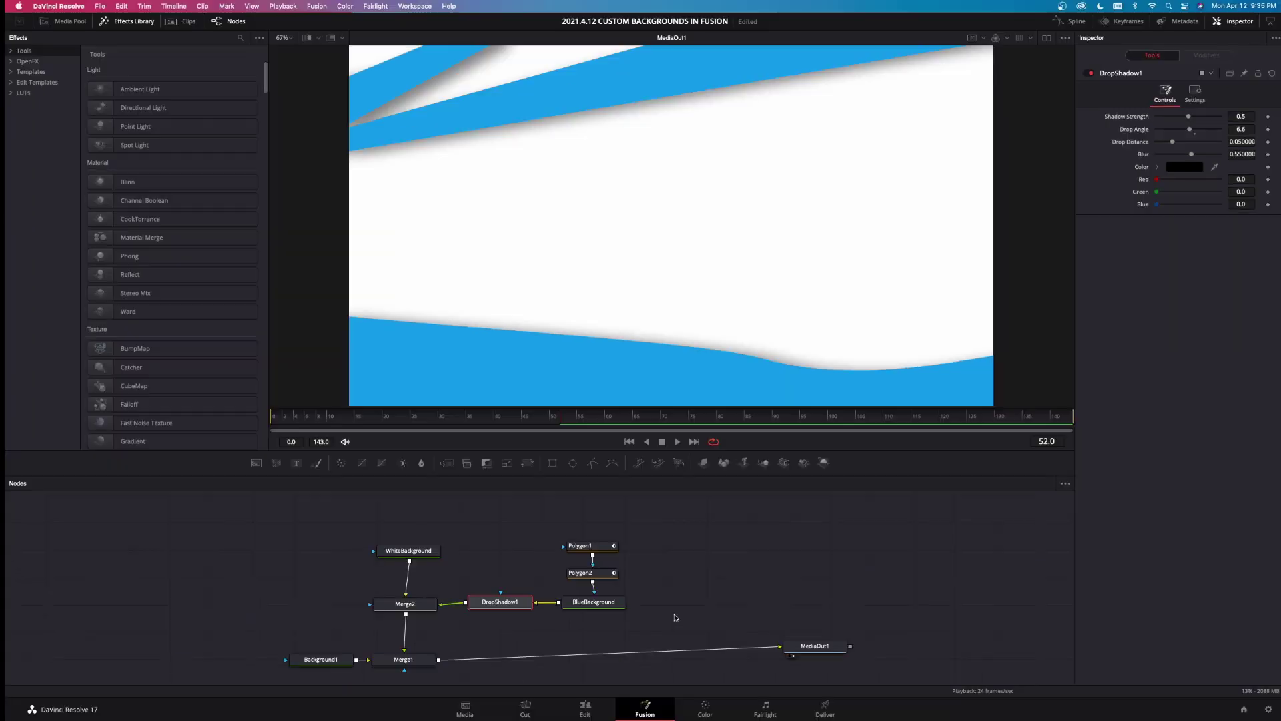
drag(530, 713, 149, 609)
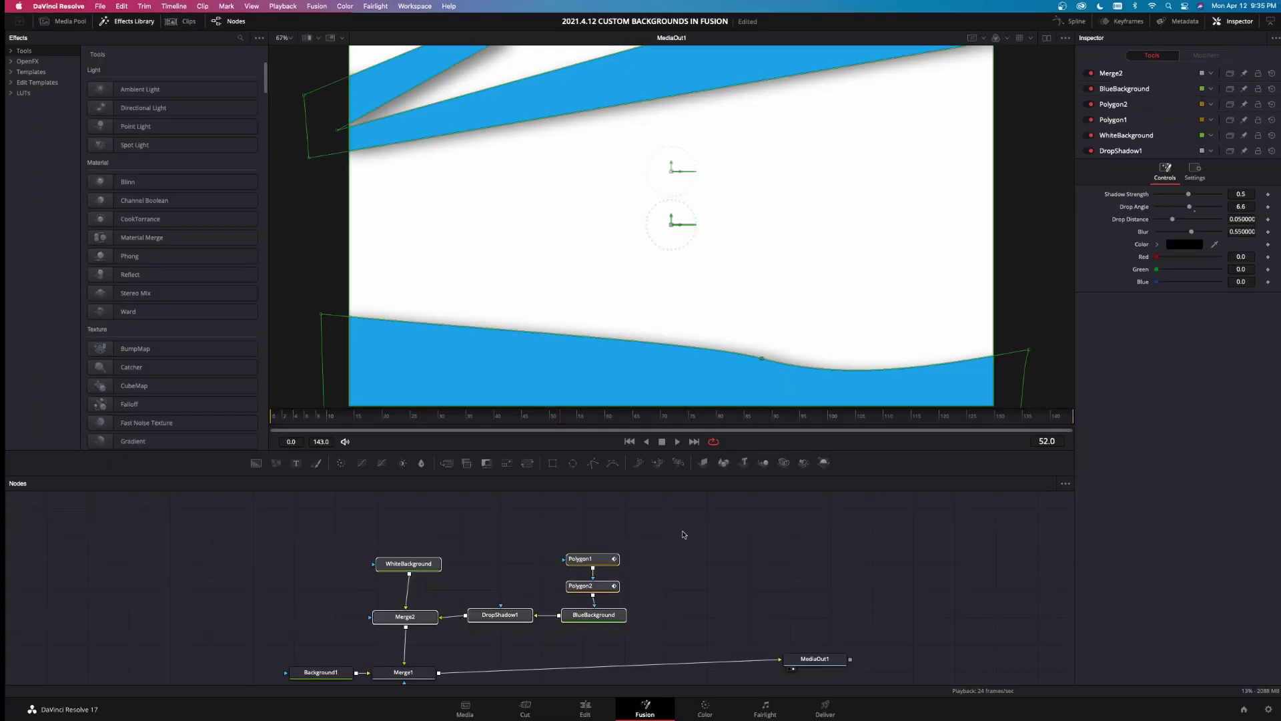
scroll(683, 534, up, 2)
scroll(794, 591, down, 2)
scroll(794, 592, down, 2)
scroll(794, 591, down, 1)
click(601, 588)
- Add a Text+ node and merge it into the connection between Merge2 and Merge1
drag(296, 463, 403, 548)
drag(610, 574, 406, 577)
drag(542, 582, 559, 582)
- Rename the Text1 node to "First Line of Text"
right_click(559, 582)
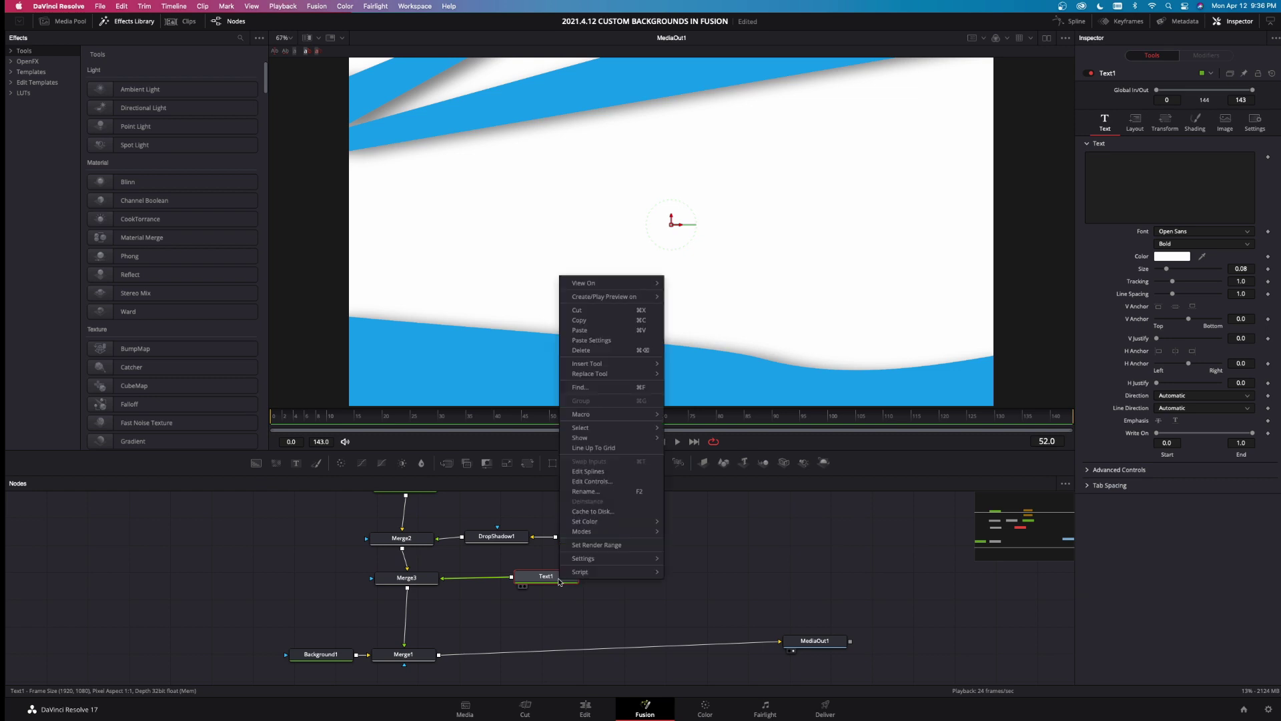
click(585, 491)
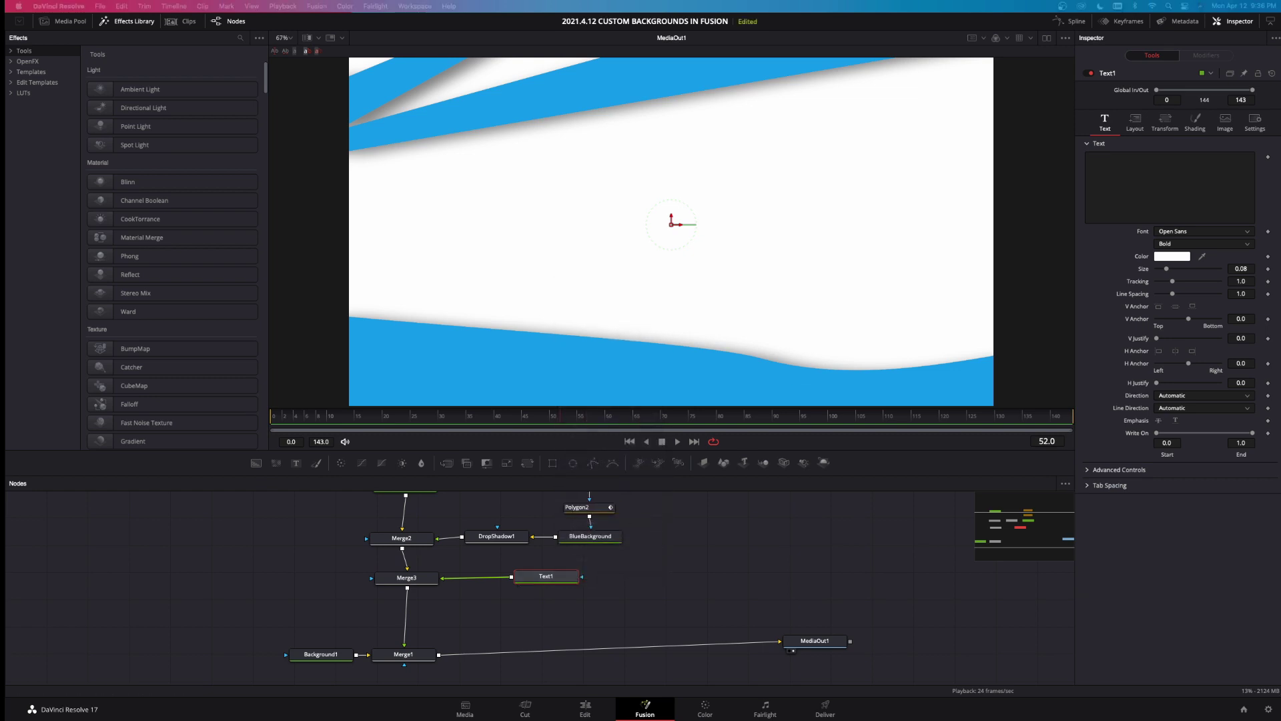
text(First Line of Te)
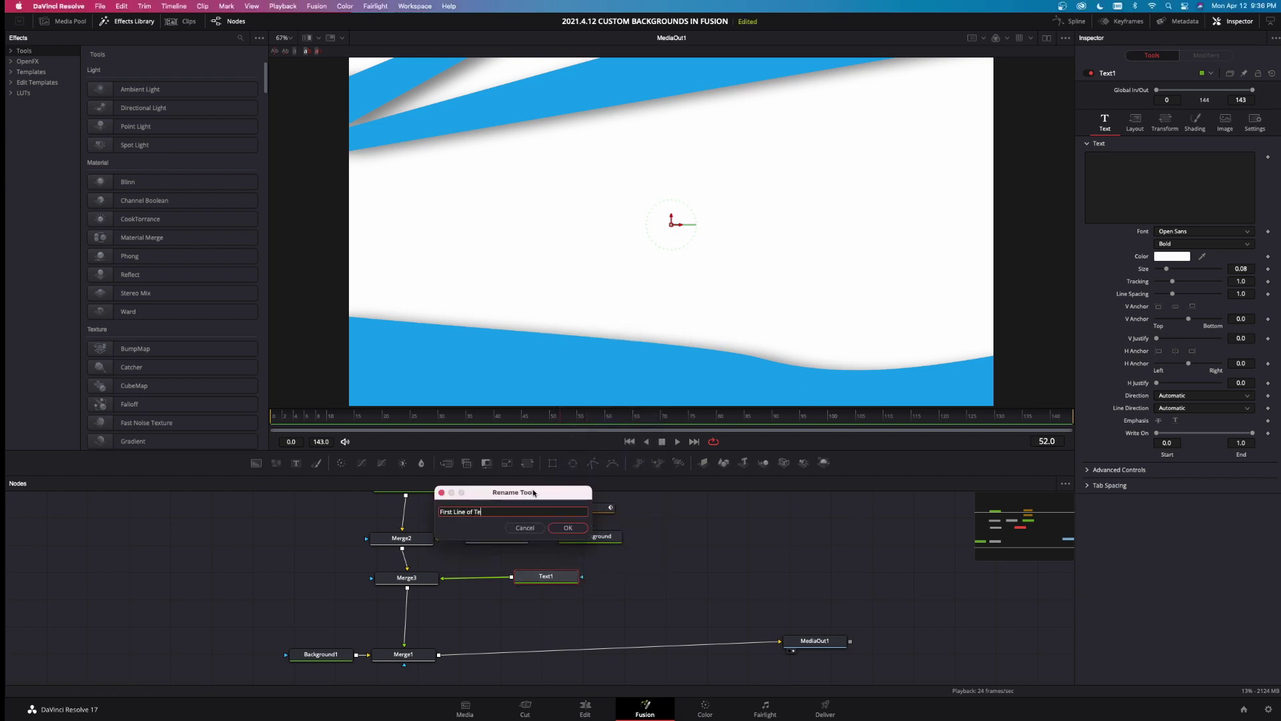
text(xt)
key(Return)
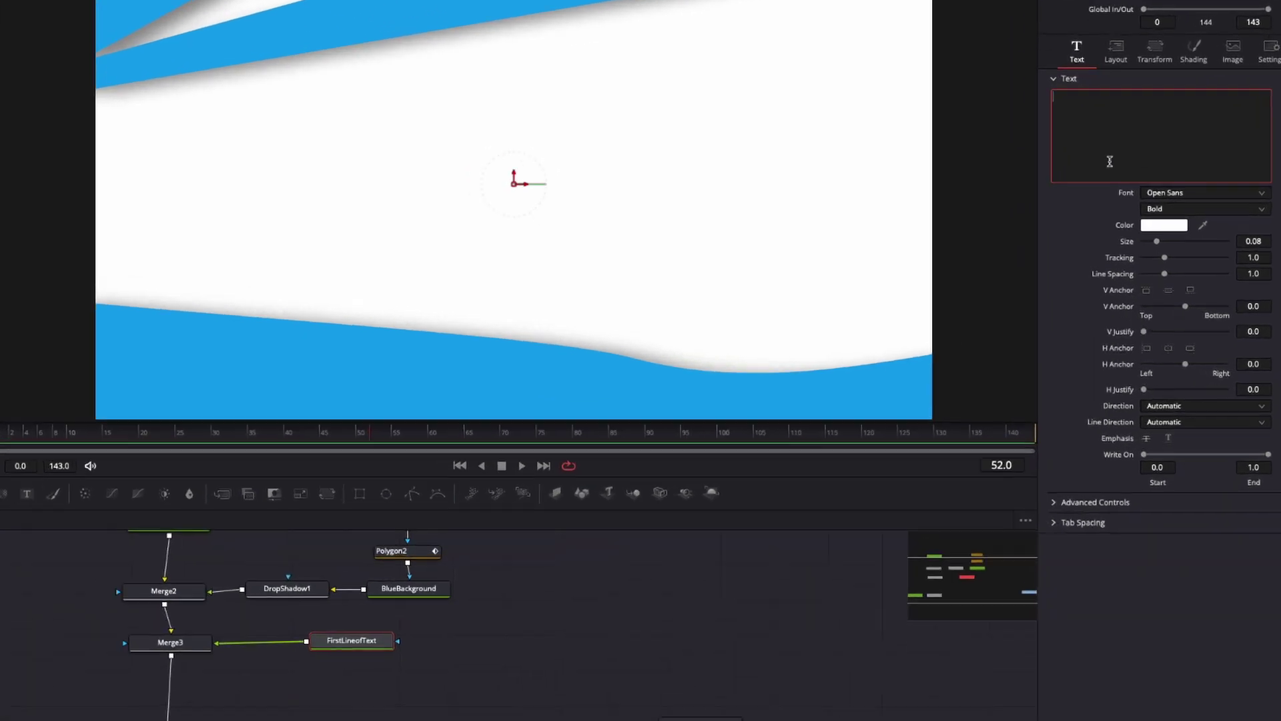
- Enter the professor's title and name as the text of the FirstLineofText node
click(1130, 207)
text(Professor J)
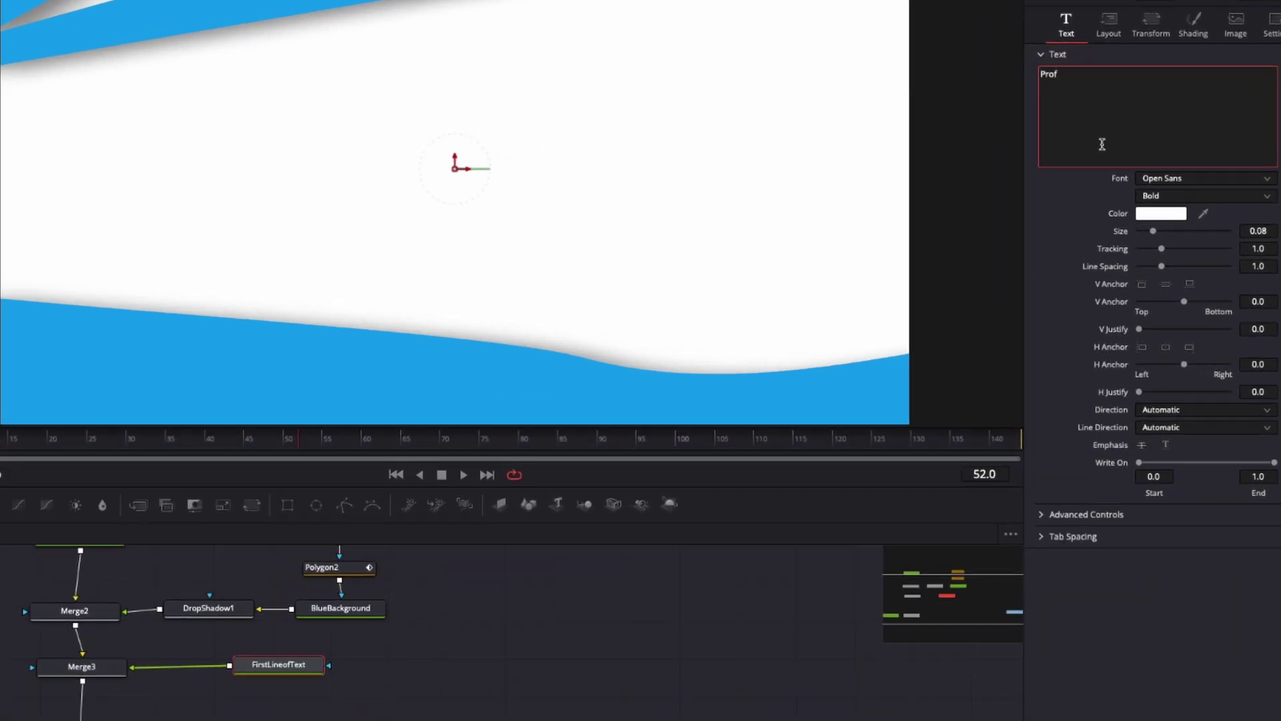
text(ohnson)
- Set the text colour of FirstLineofText to black and increase its size to about 0.14
click(1174, 215)
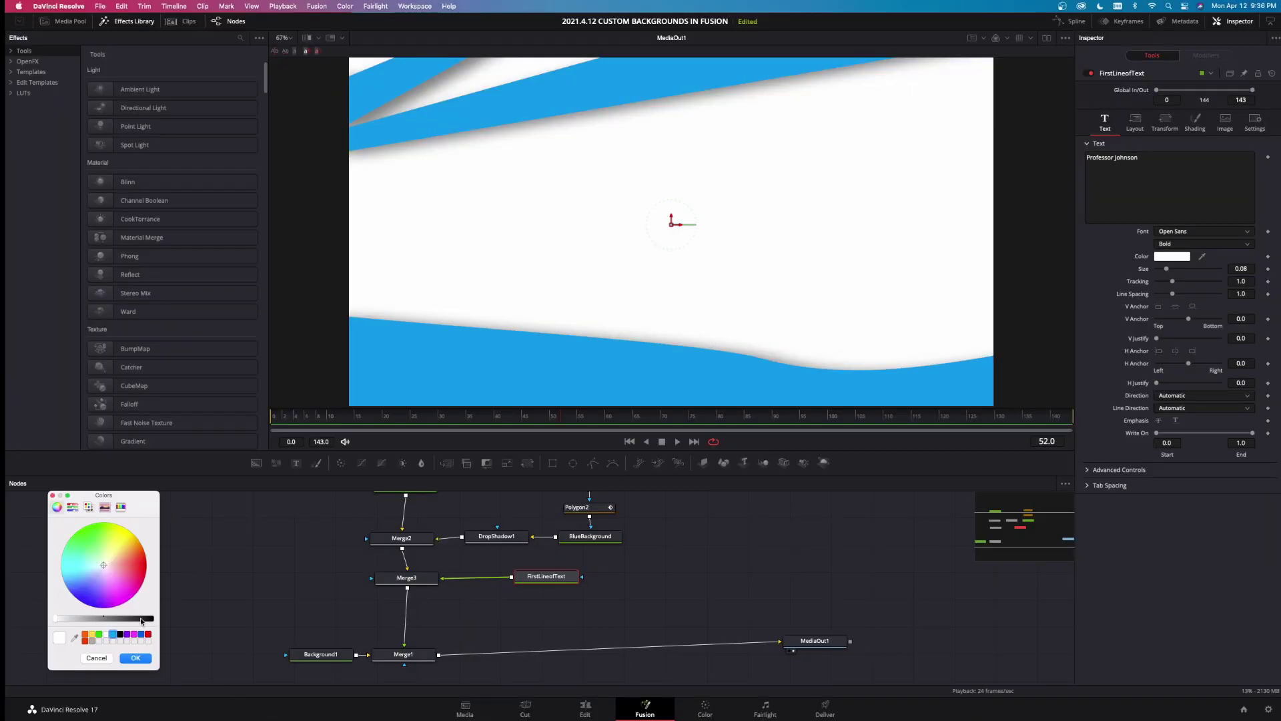
drag(141, 621, 157, 622)
click(136, 658)
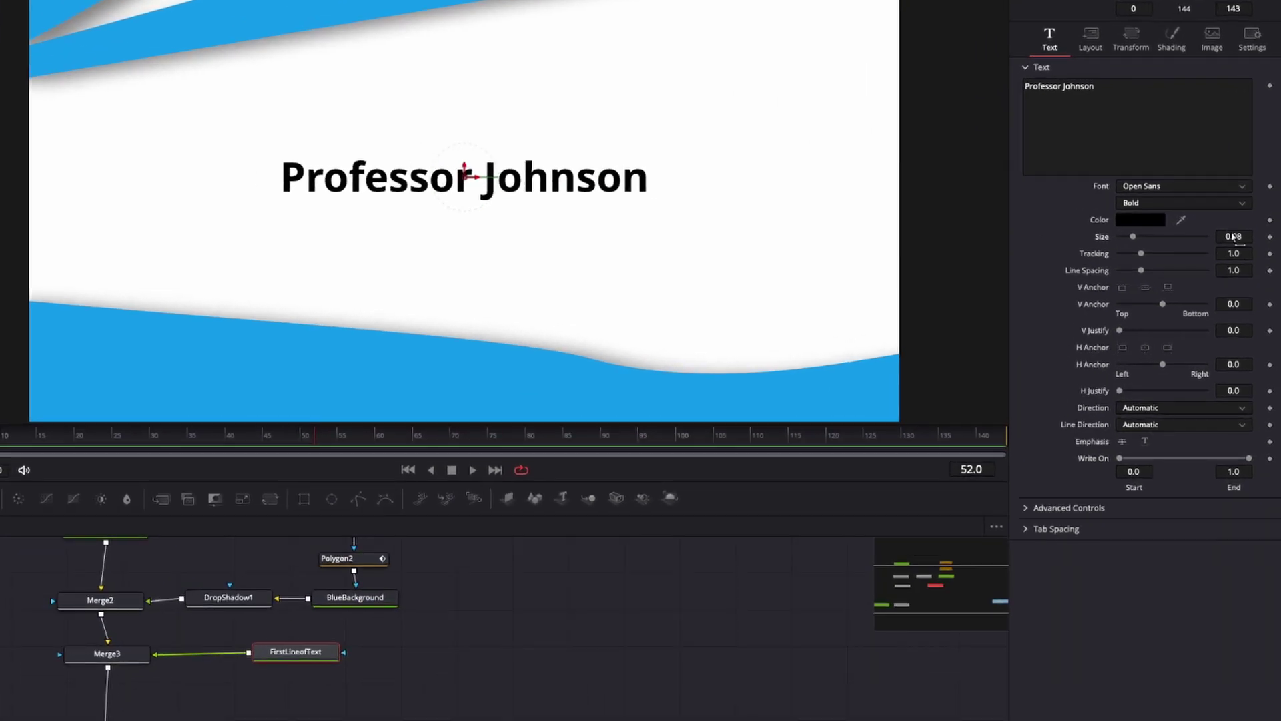
drag(1234, 237, 1261, 238)
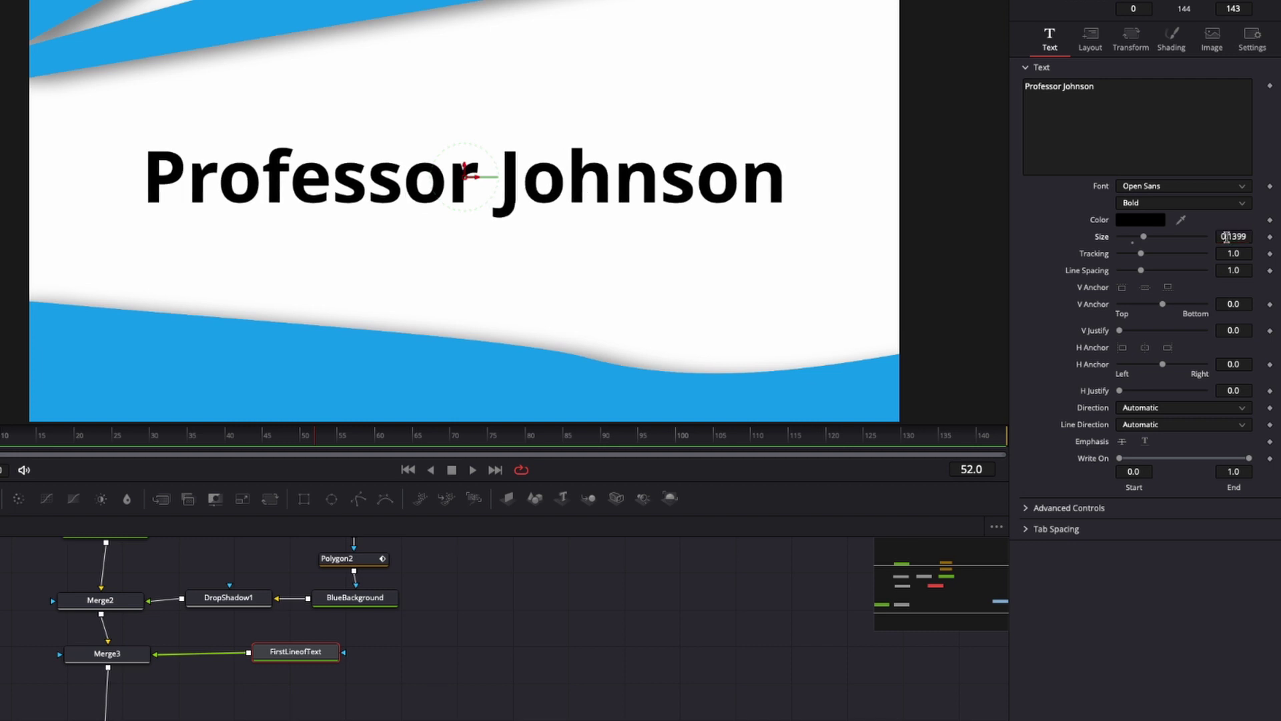
- Raise the FirstLineofText title in the frame by setting its layout Center Y to 0.615
click(1090, 38)
drag(1233, 103, 1253, 103)
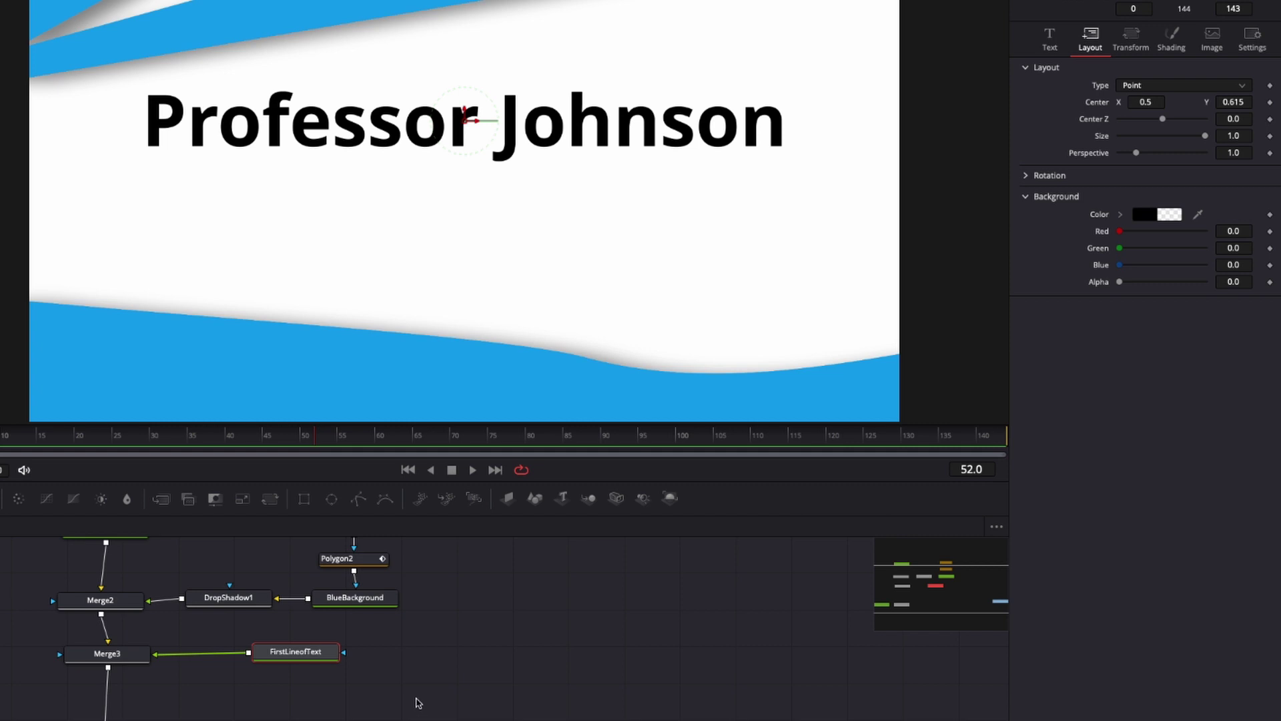
scroll(514, 652, up, 3)
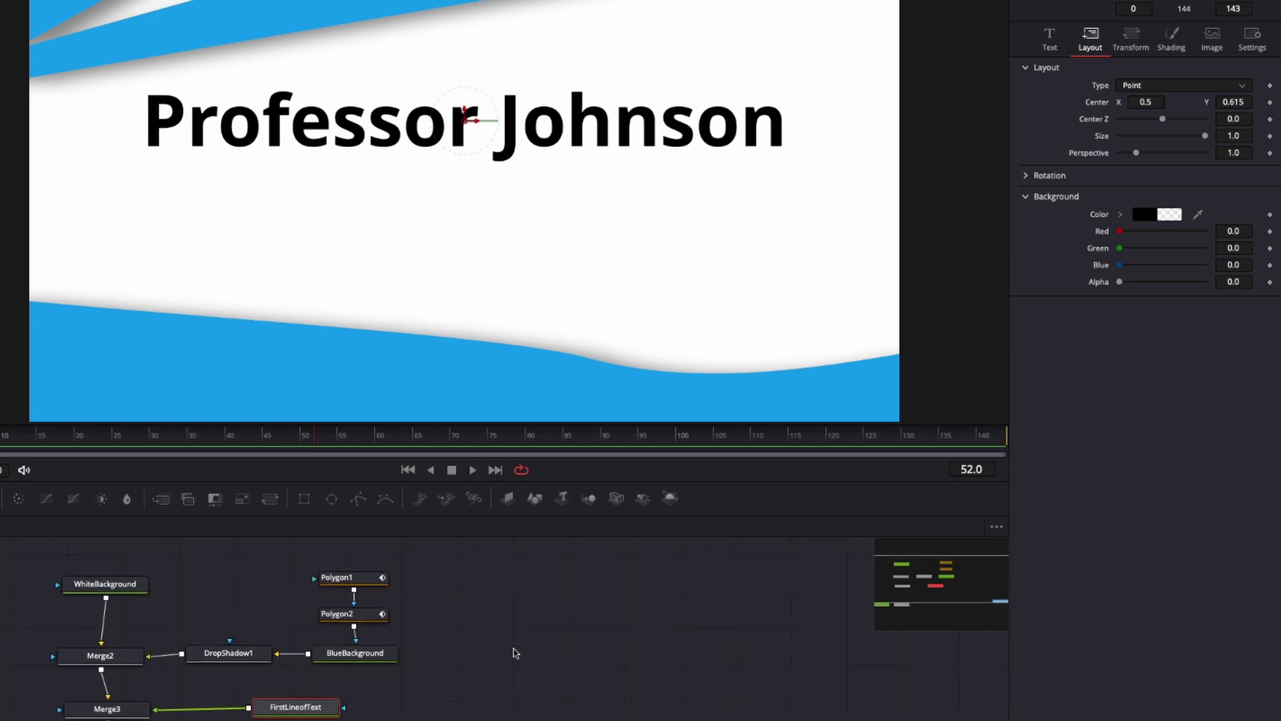
scroll(514, 652, down, 3)
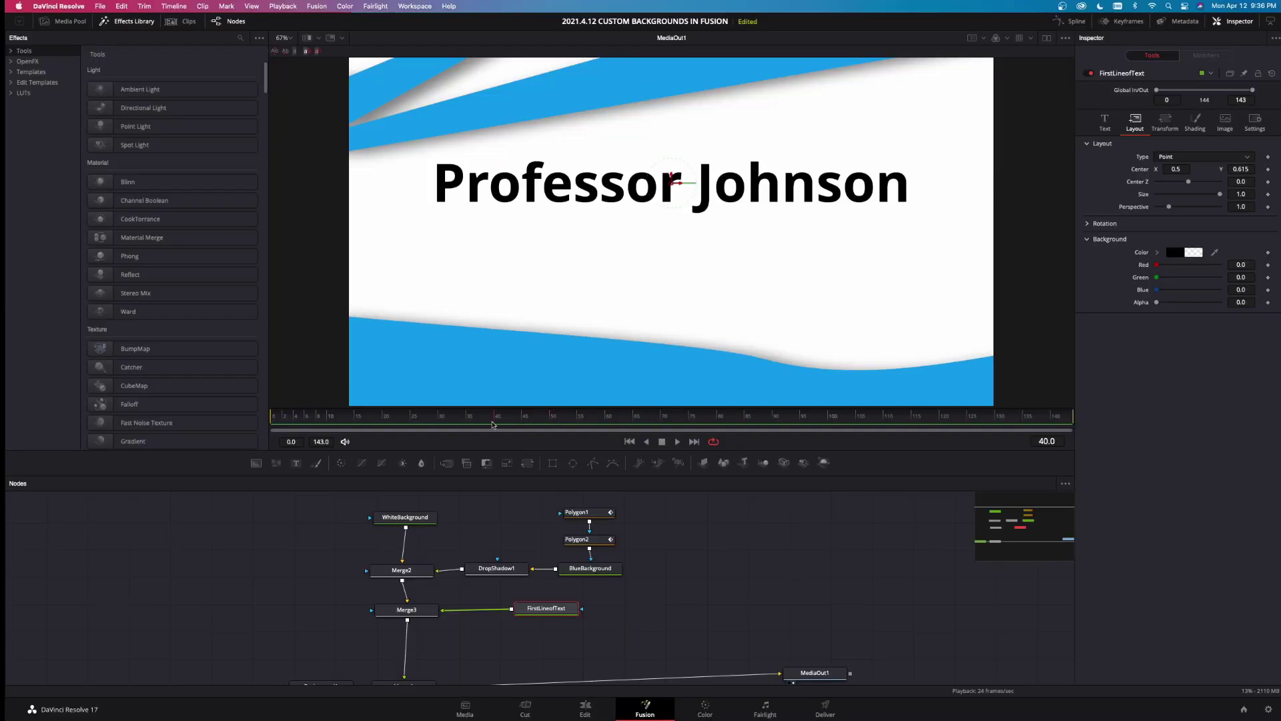
- Keyframe FirstLineofText's Center at frame 24, set Center X to about -0.442 at frame 12, and enable motion blur
drag(315, 441, 131, 451)
drag(560, 610, 568, 611)
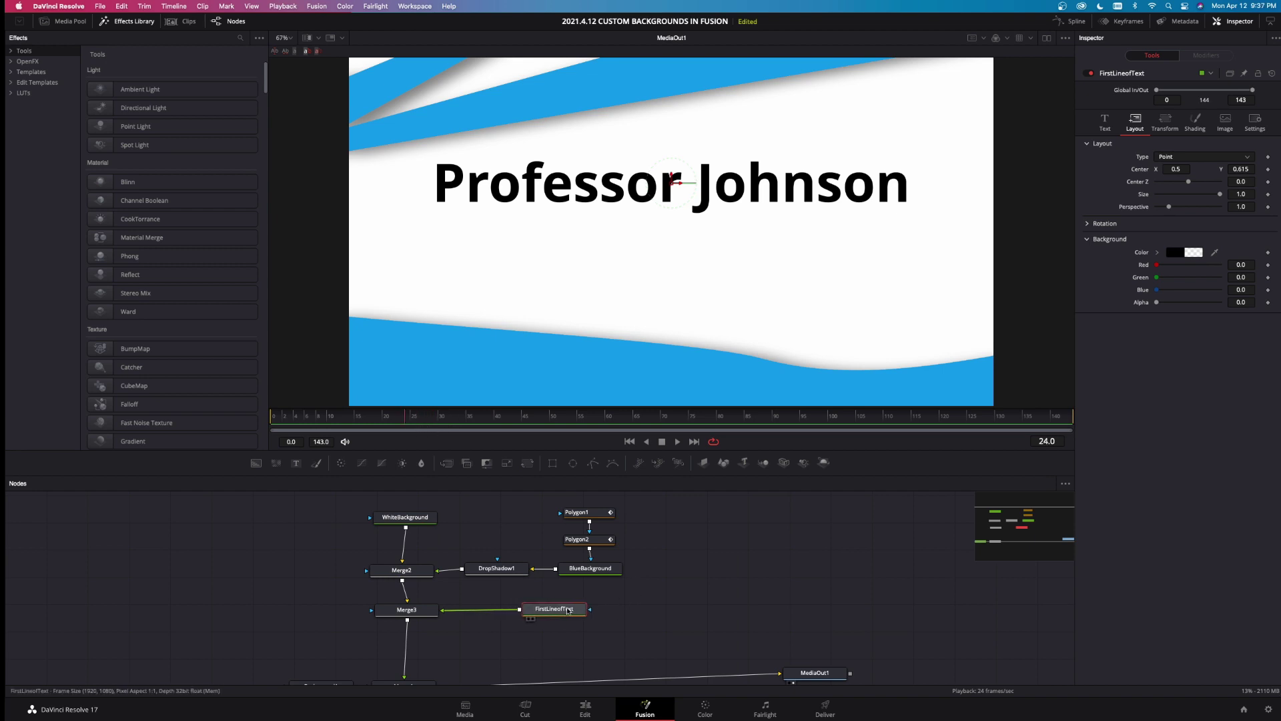
click(1267, 170)
drag(404, 420, 365, 421)
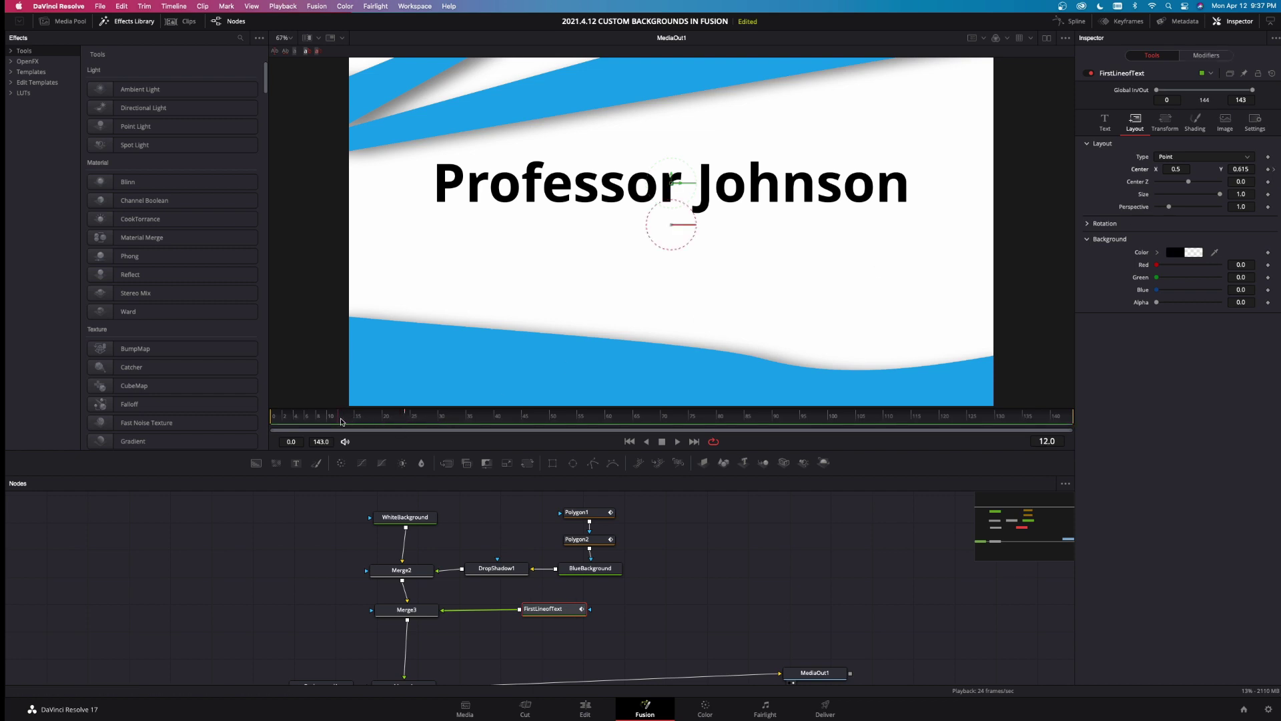
drag(1176, 168, 1108, 168)
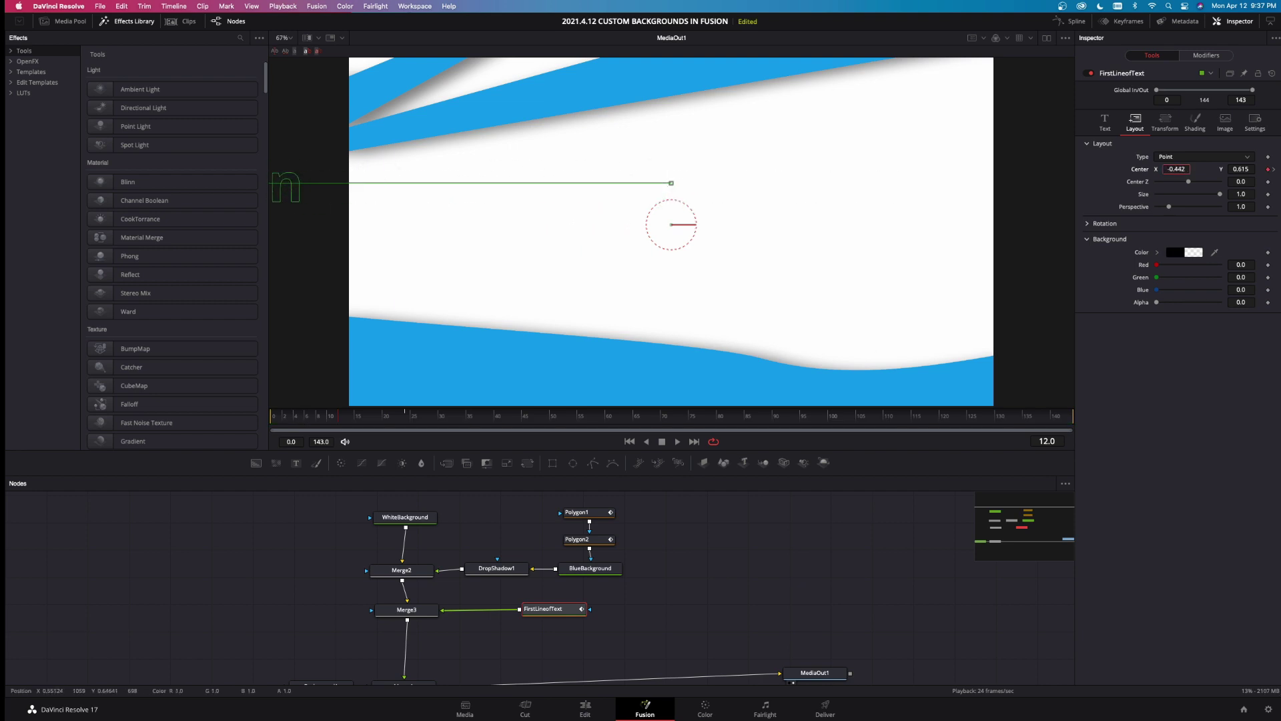
click(1258, 121)
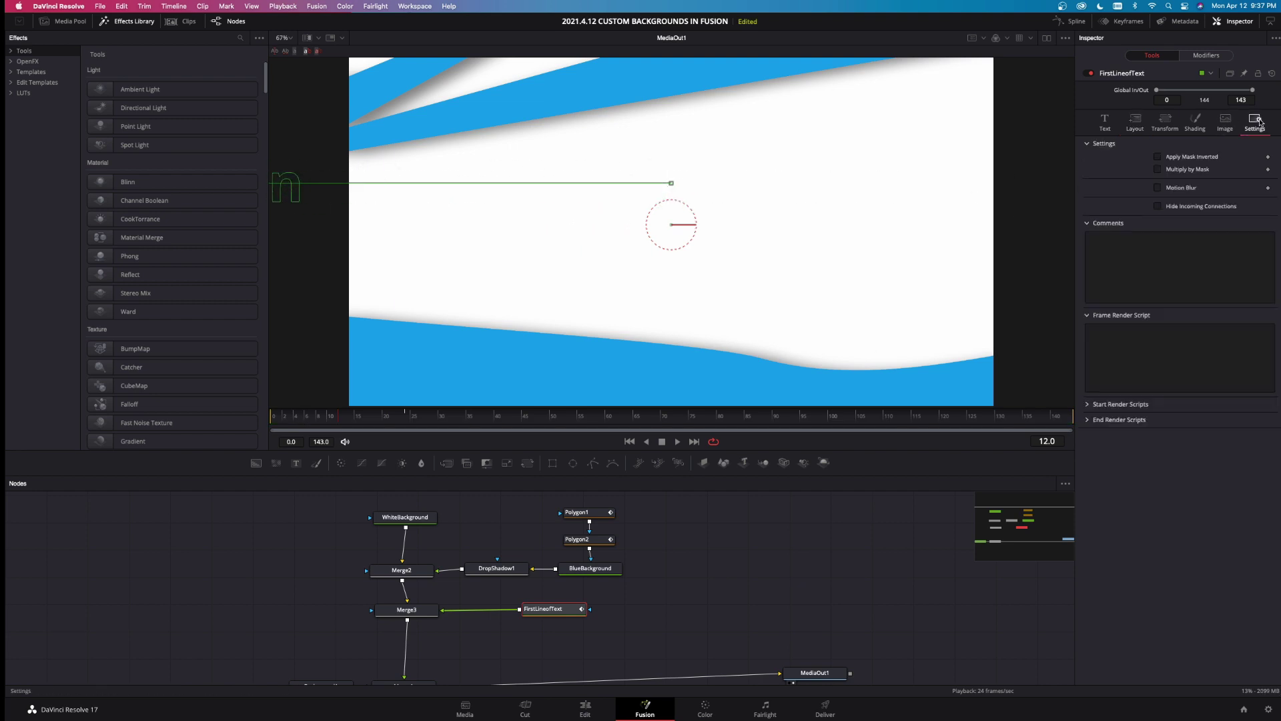
click(1181, 188)
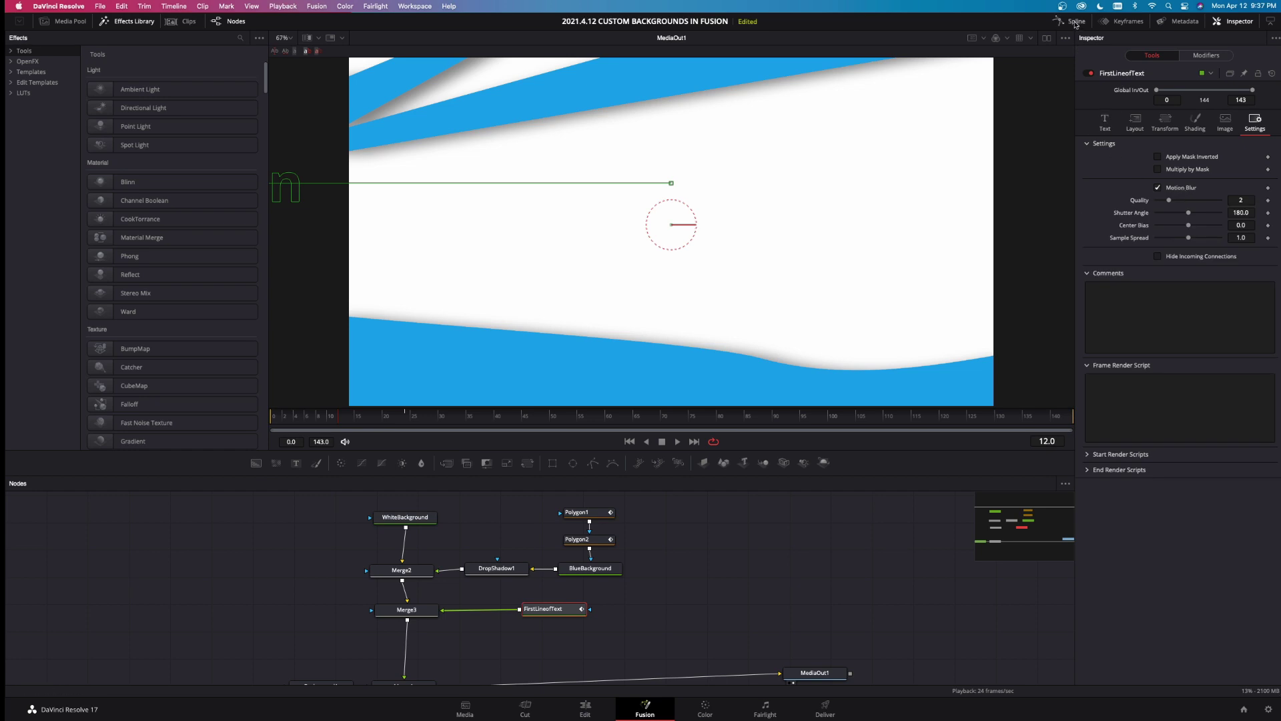
- Smooth FirstLineofText's displacement keyframes in the Spline editor, stretch the end keyframe's handle back to frame 12, and play the animation
click(1070, 21)
click(551, 501)
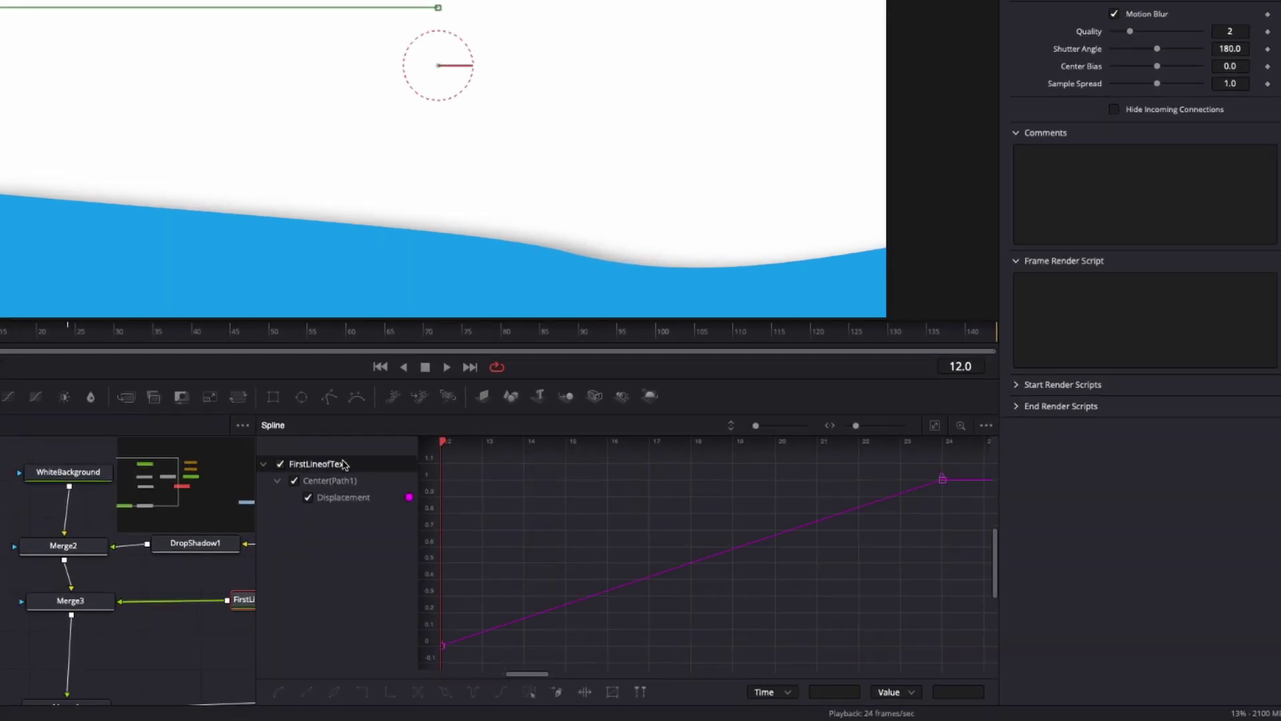
click(935, 426)
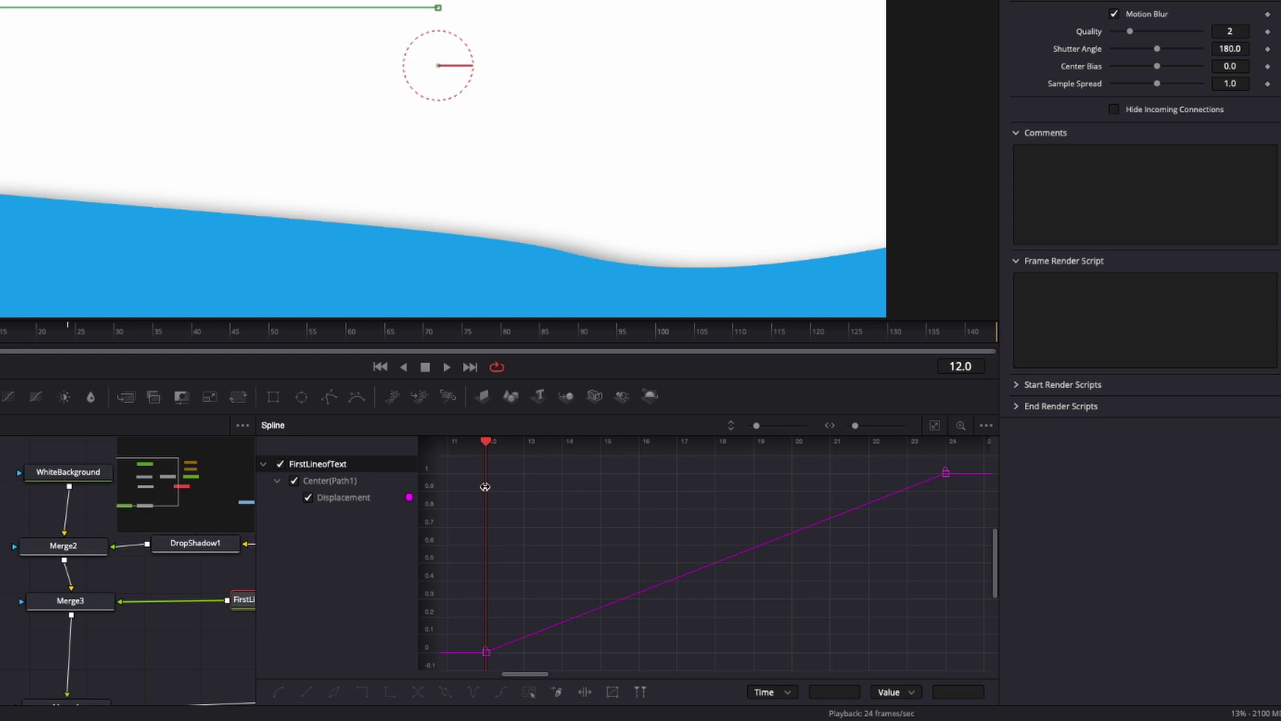
drag(458, 464, 993, 687)
key(s)
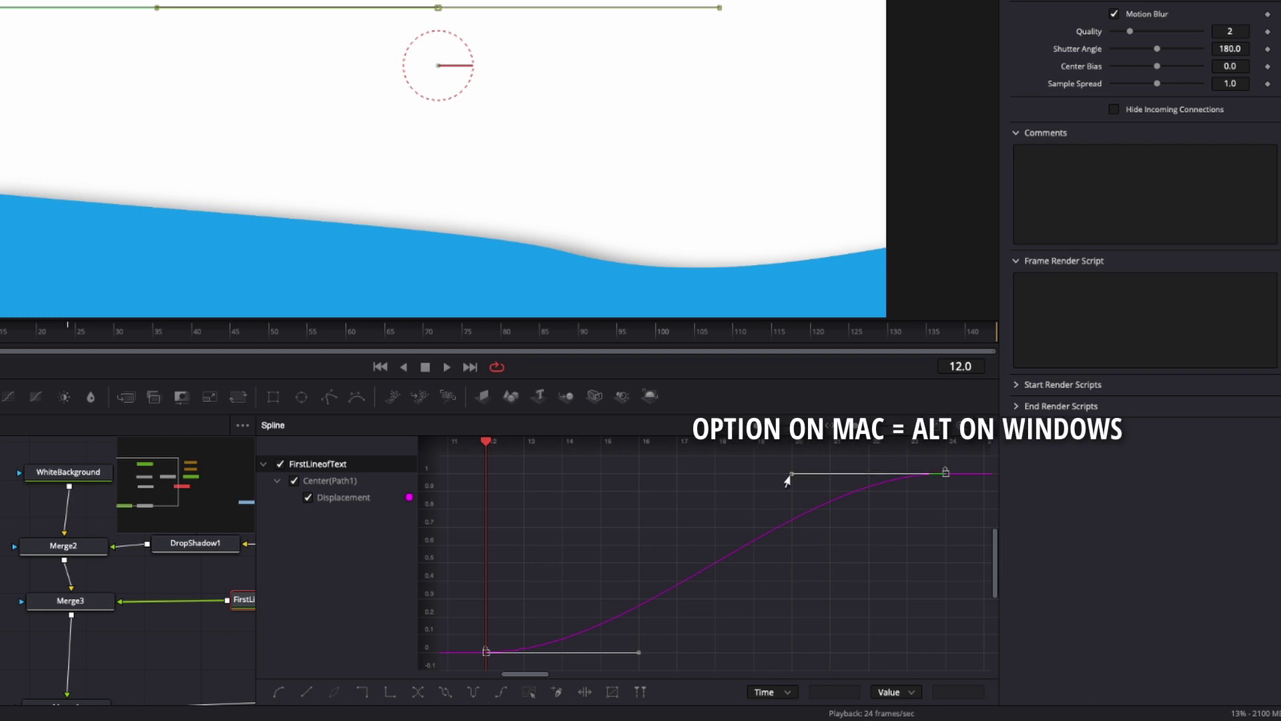
drag(788, 476, 484, 483)
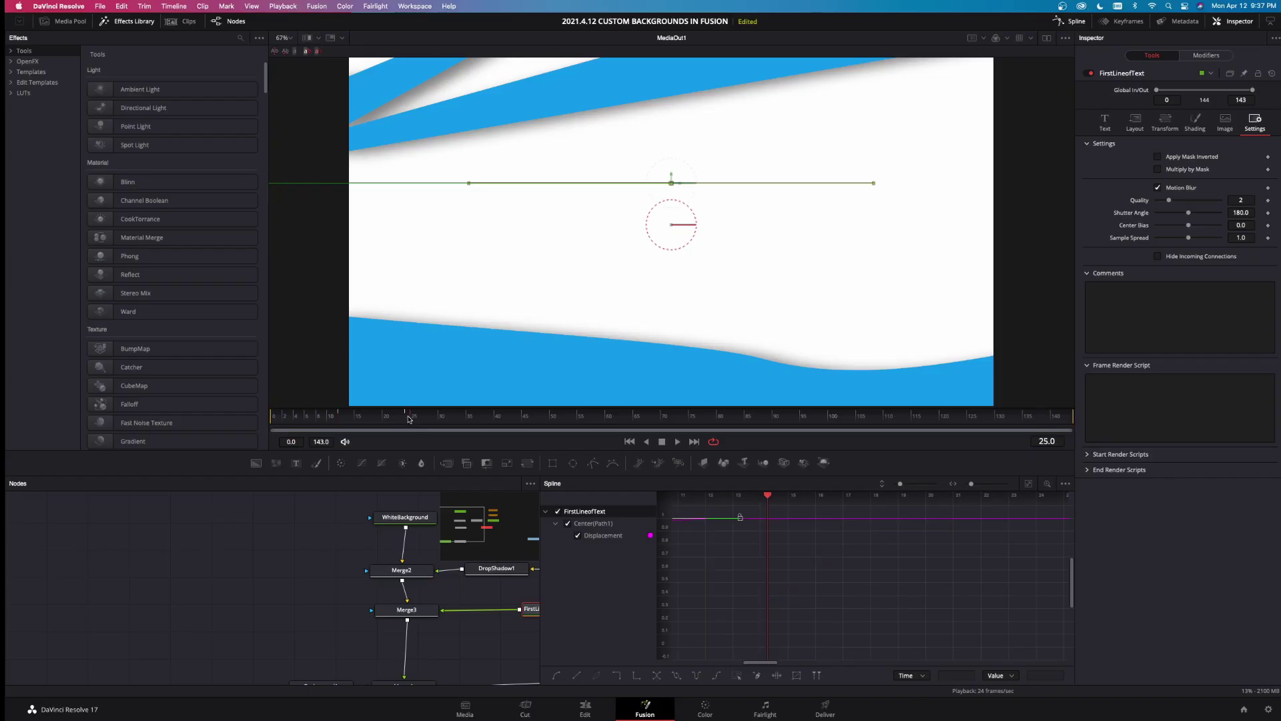
key(space)
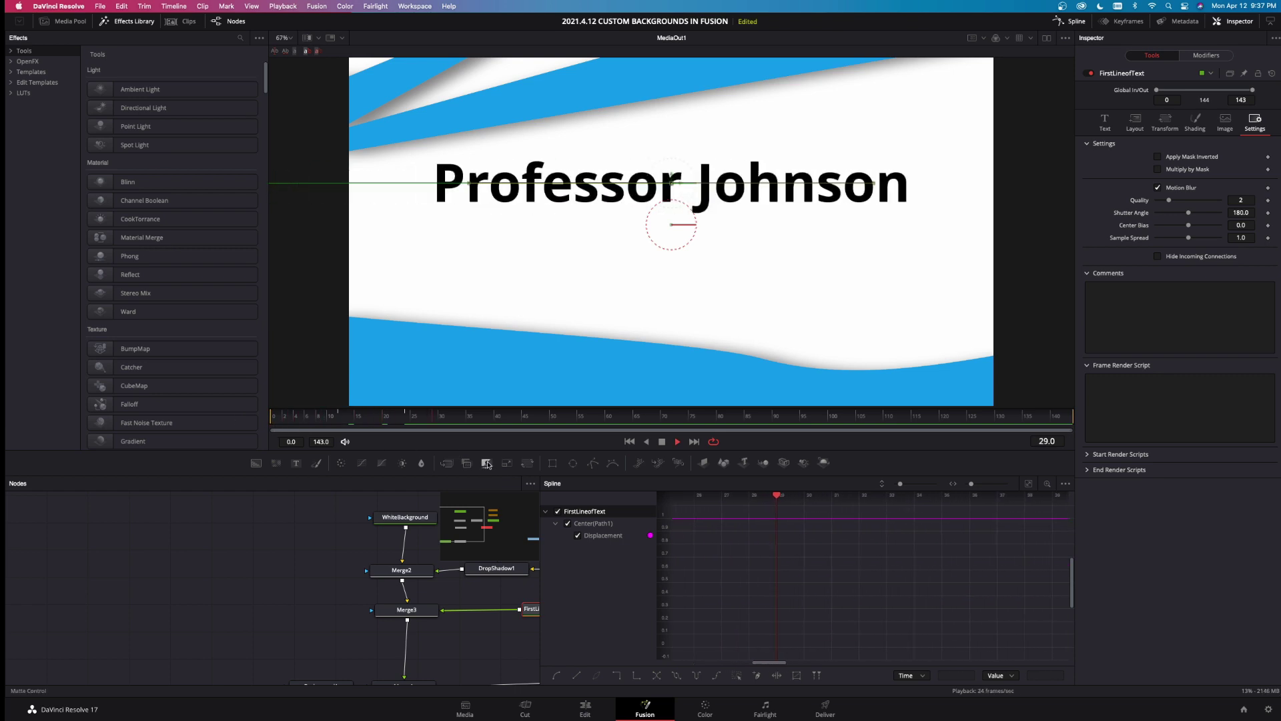
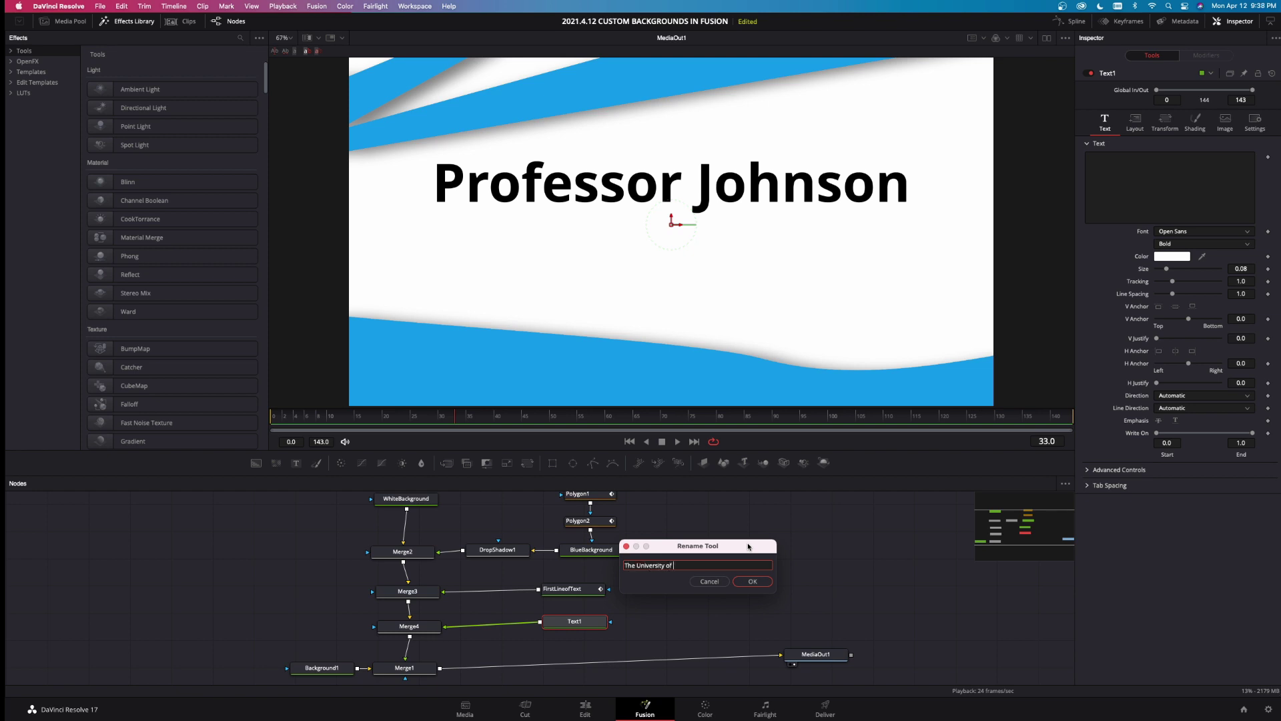
- Rename the Text1 node to "The University of Kansas" and enter the same words as its text
text(sa)
key(Return)
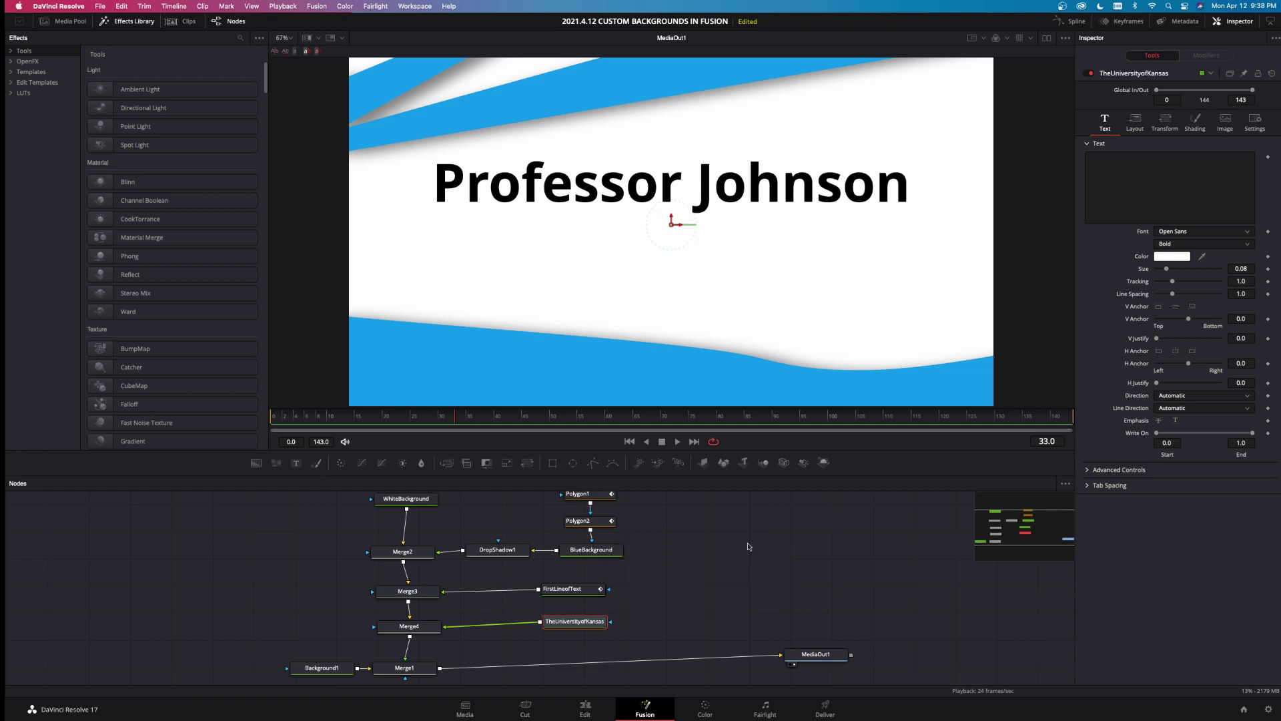
click(1155, 197)
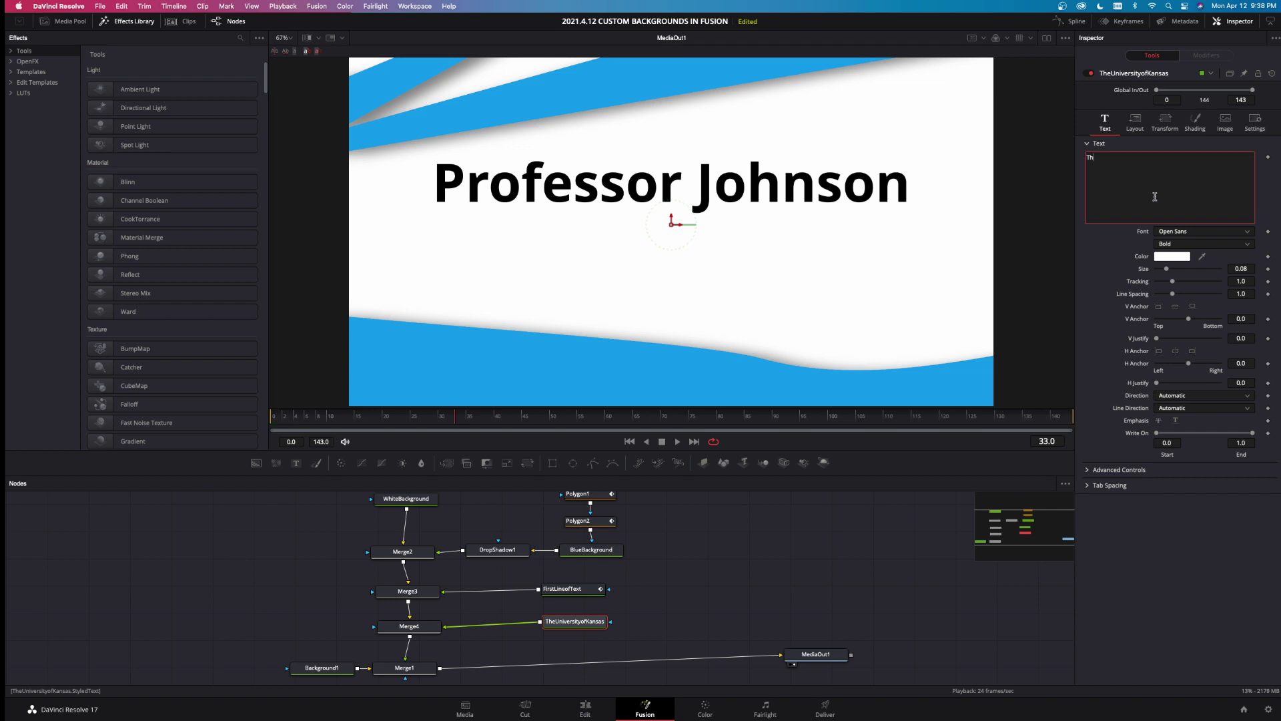
text(The University of Kansas)
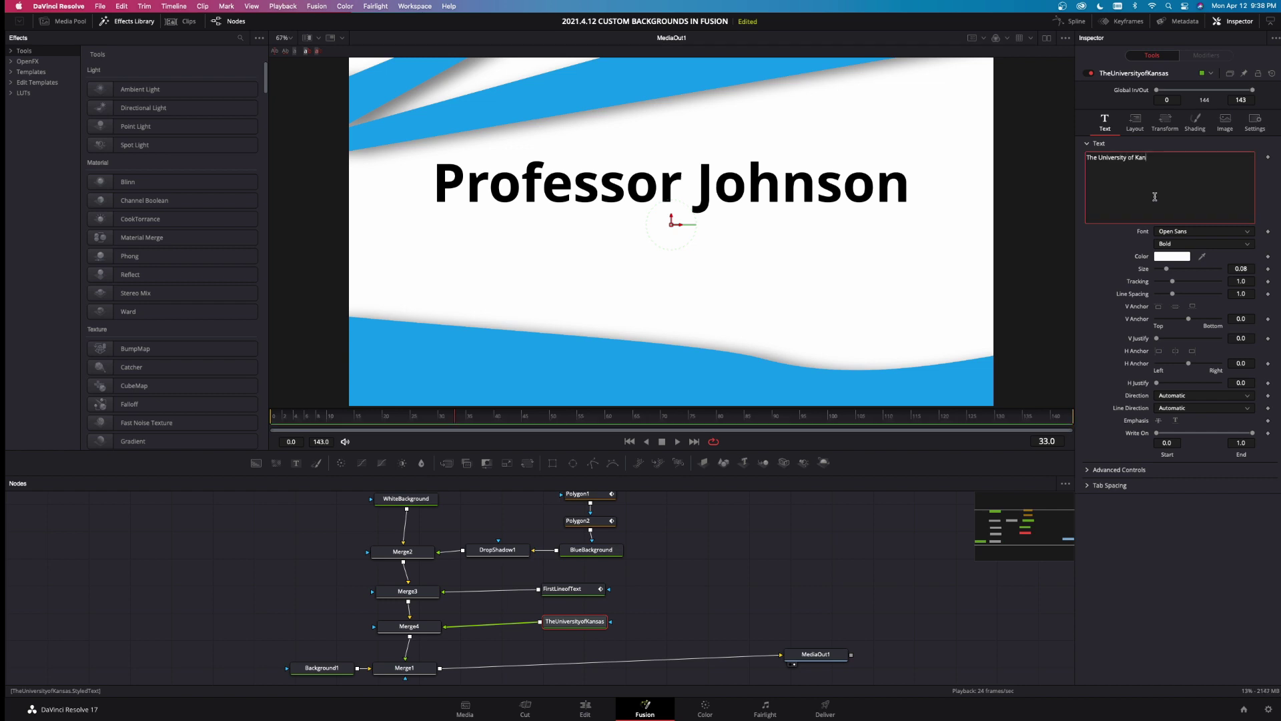
- Set the text colour of TheUniversityofKansas to black and reduce its size to about 0.059
click(1167, 257)
drag(114, 619, 54, 619)
click(135, 657)
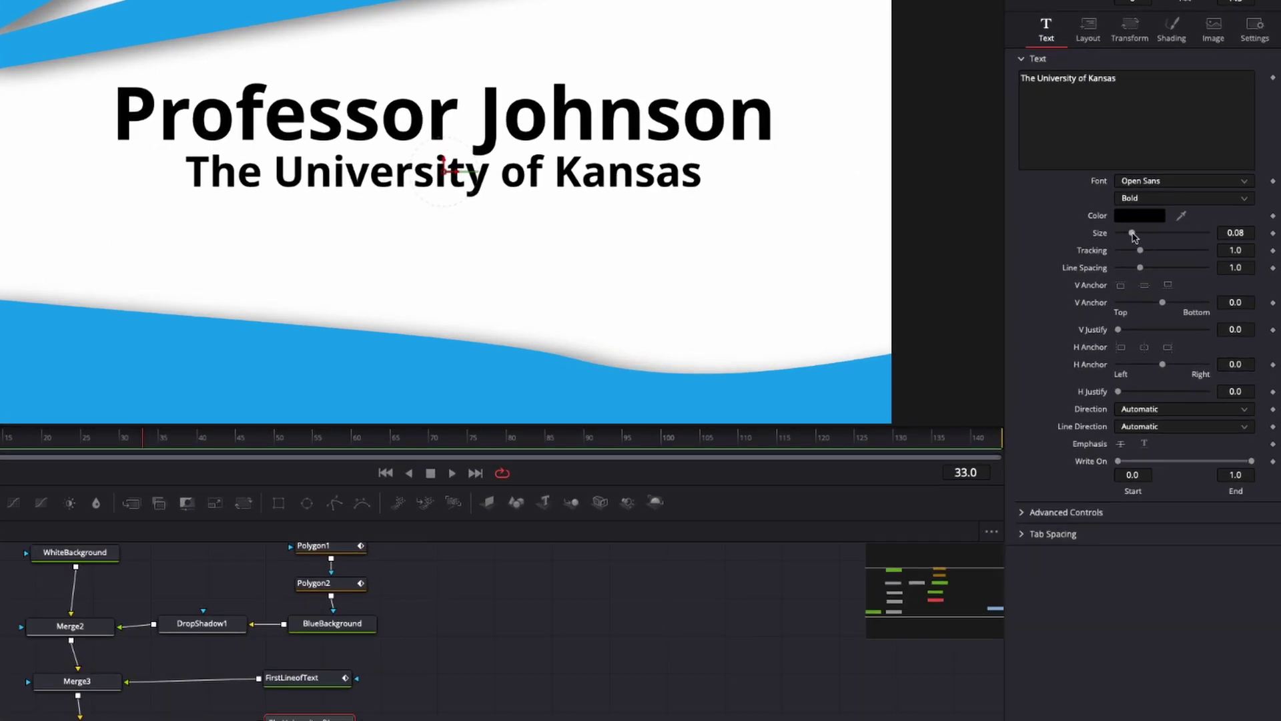
drag(1132, 234, 1130, 238)
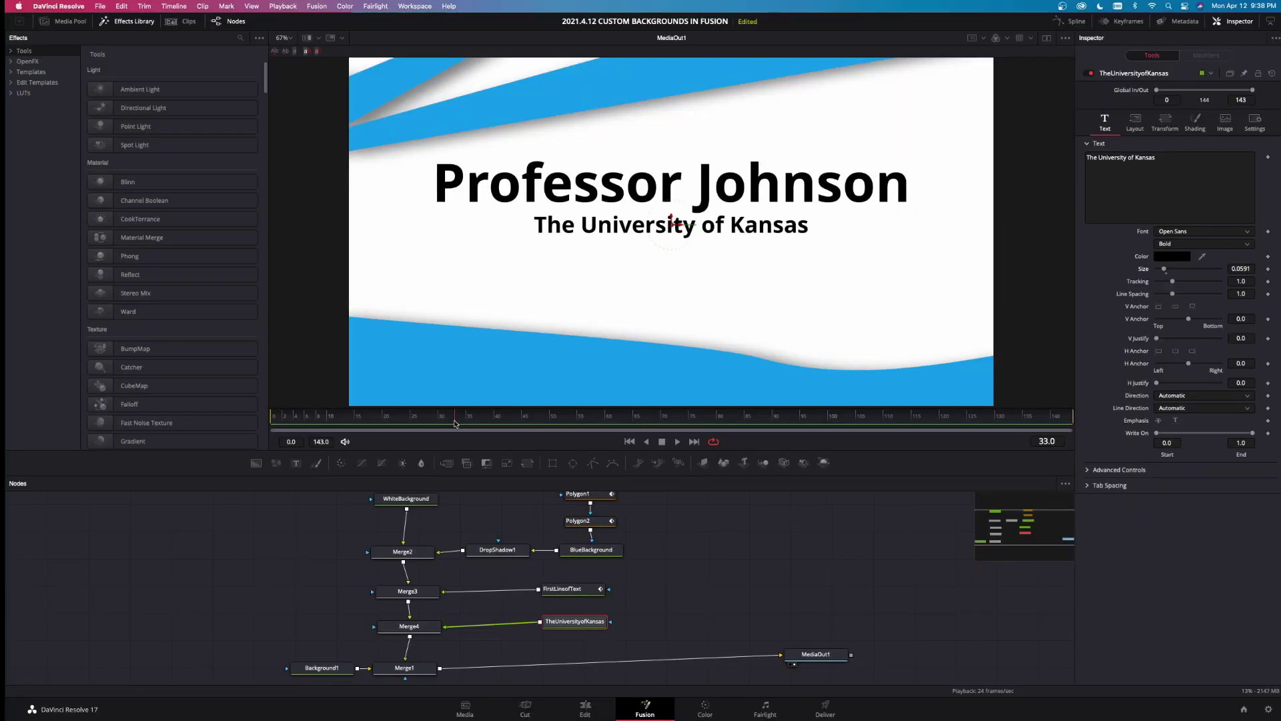
- Keyframe TheUniversityofKansas's Center at frame 24, move it off the frame's right side at frame 12, and enable motion blur
drag(404, 421, 406, 421)
click(1135, 123)
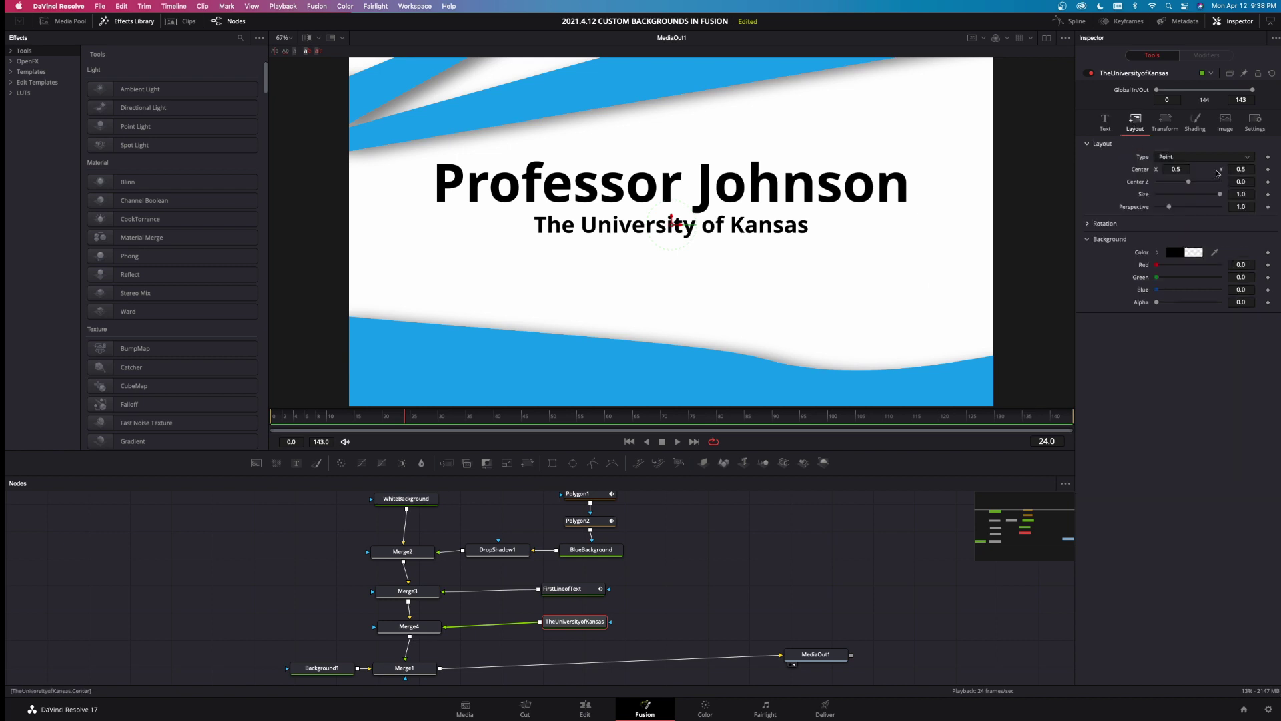
click(1267, 171)
drag(404, 419, 345, 419)
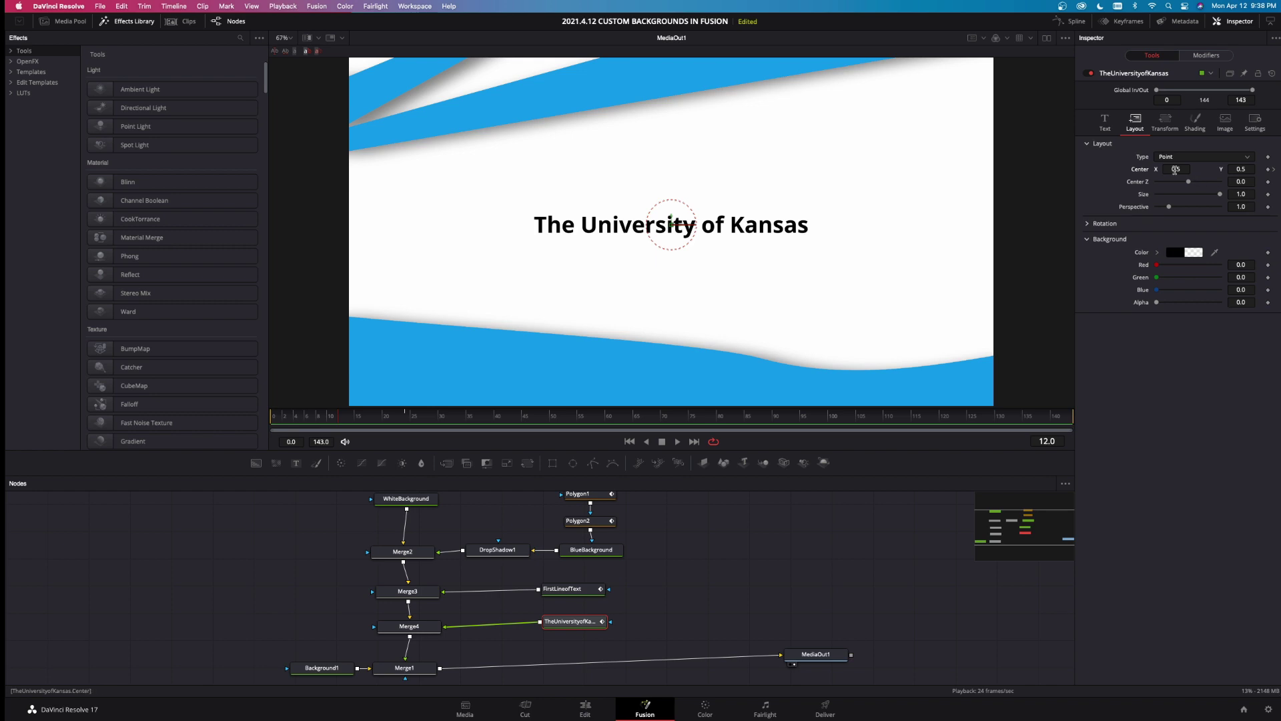
drag(1175, 171, 1175, 172)
click(1255, 121)
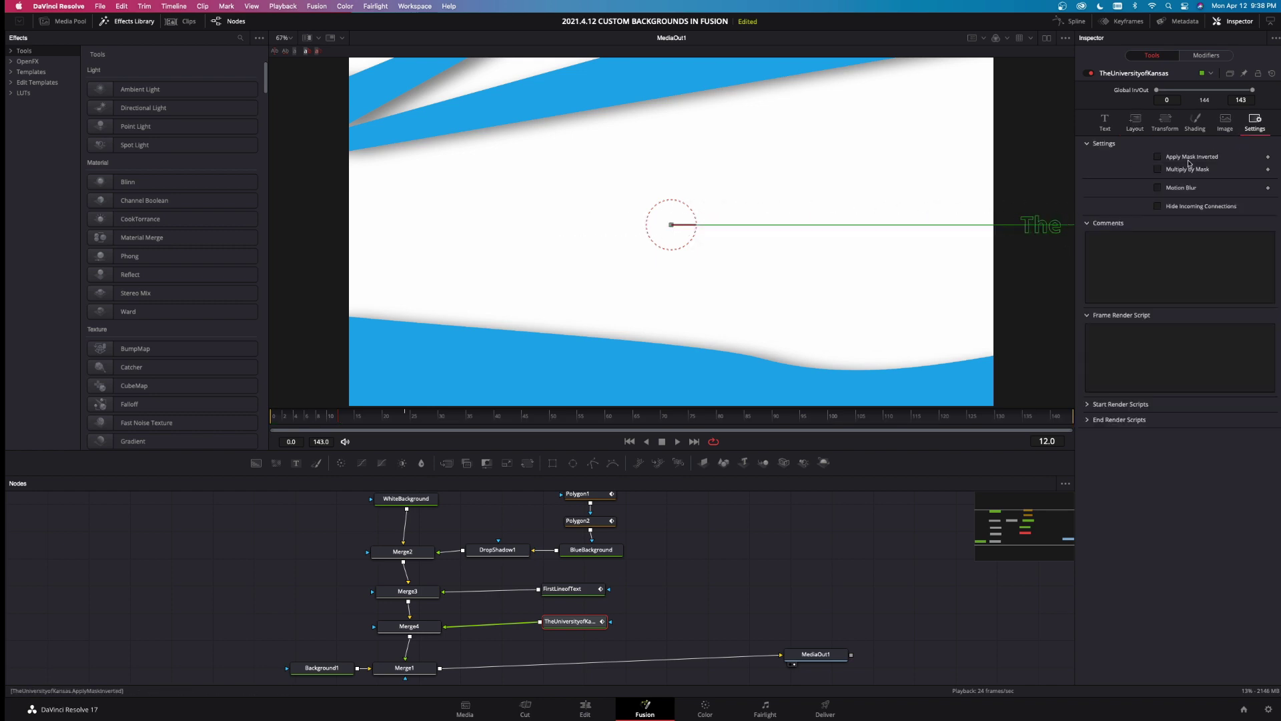
click(1176, 188)
- Smooth TheUniversityofKansas's displacement keyframes in the Spline editor, stretch the end keyframe's handle back to frame 12, and play the animation
click(1073, 21)
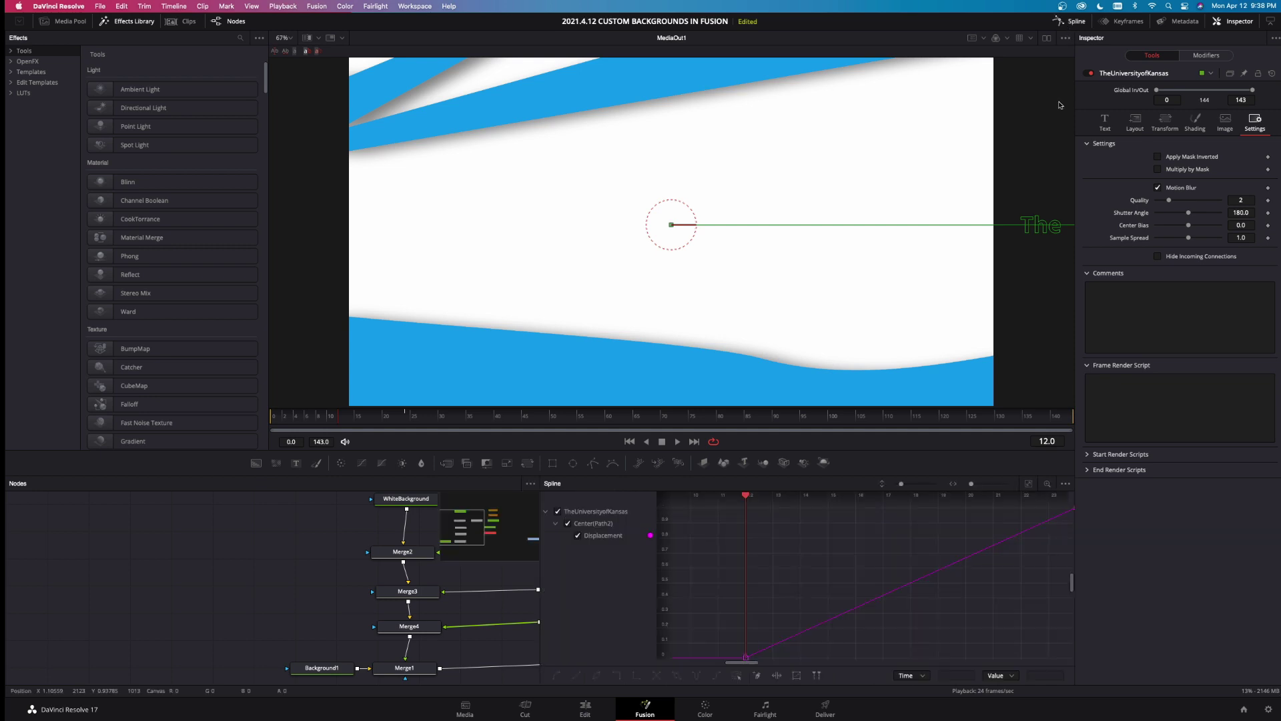
click(1028, 483)
drag(689, 509, 1070, 664)
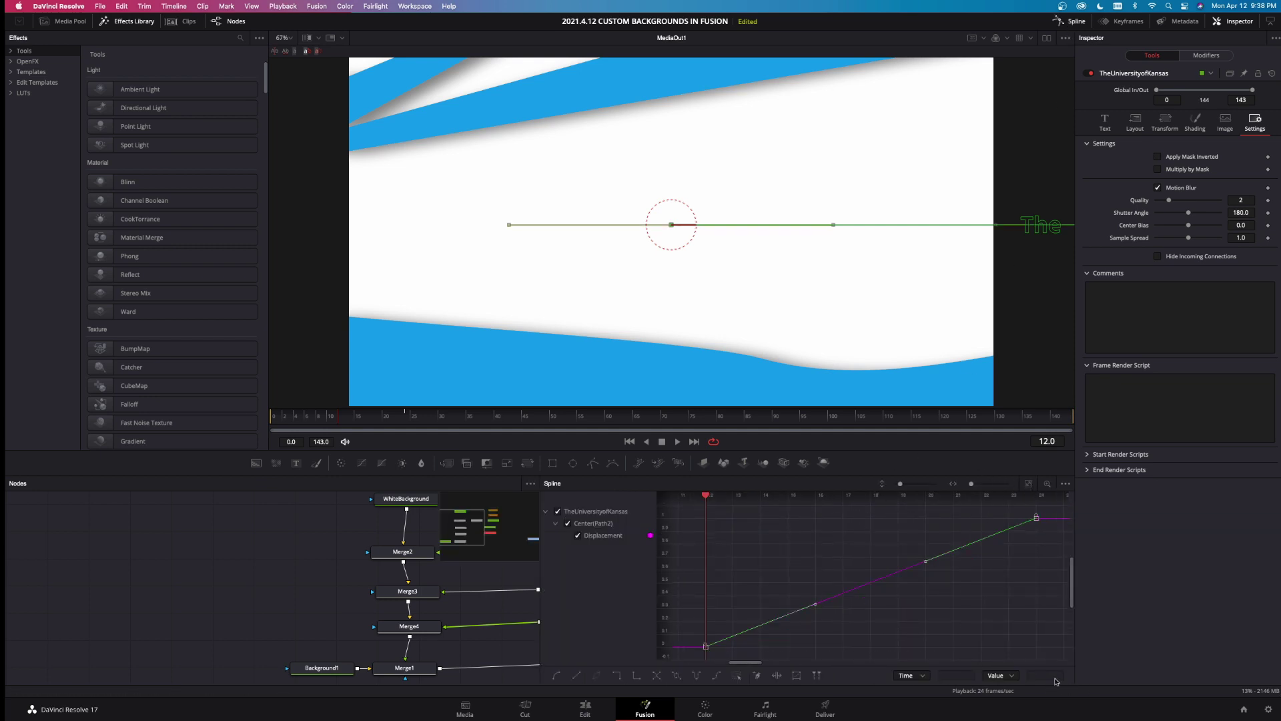
key(s)
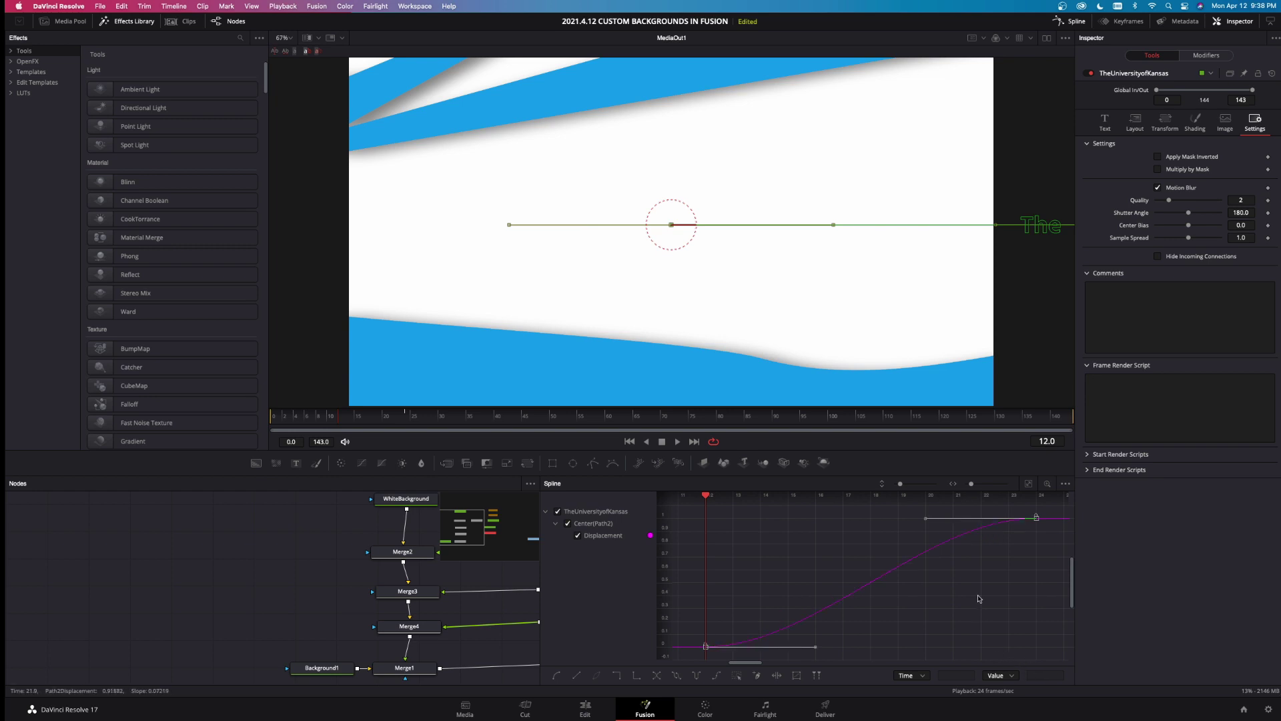
drag(926, 518, 703, 532)
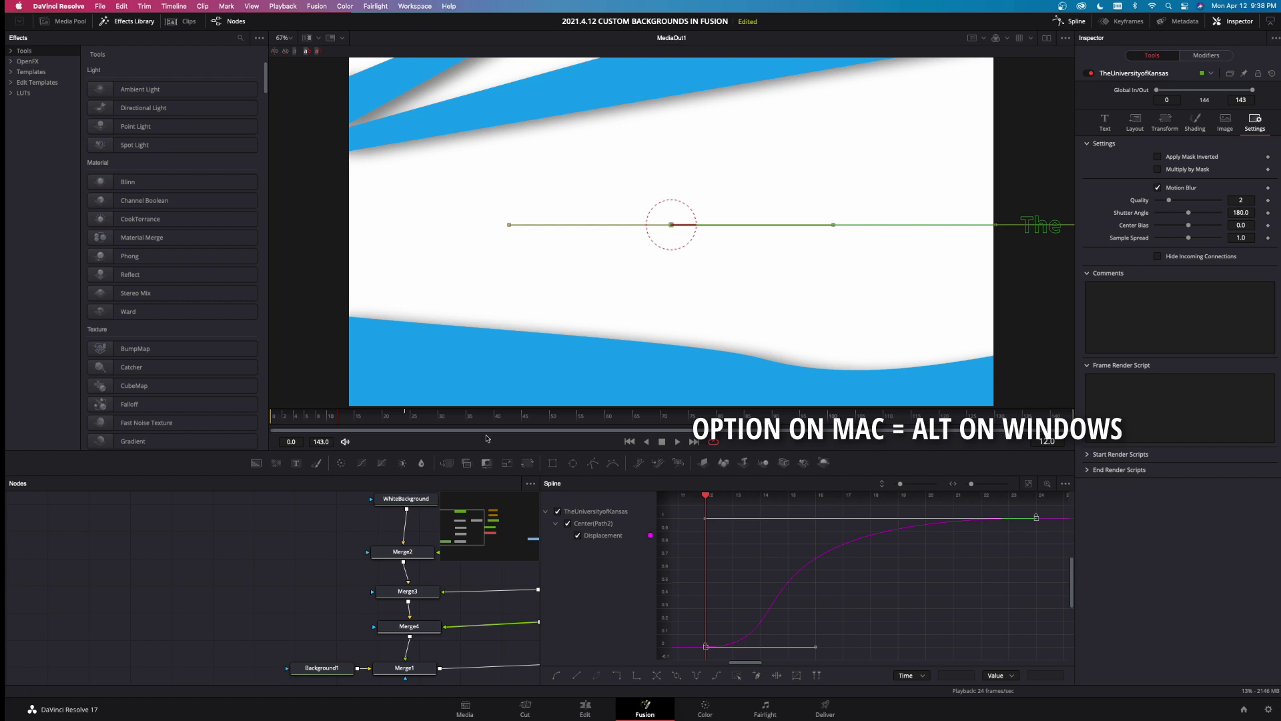
key(space)
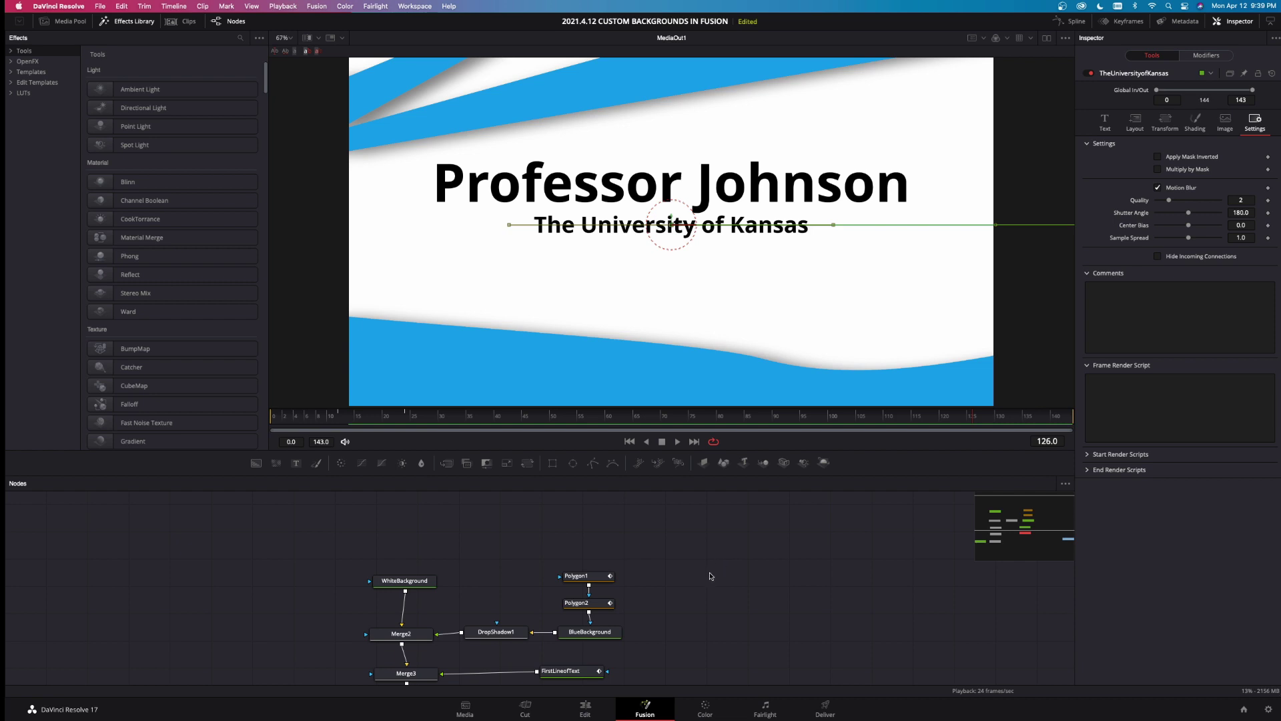
- Move the background nodes up as a group and insert a Transform node between Merge2 and Merge3
scroll(711, 576, down, 3)
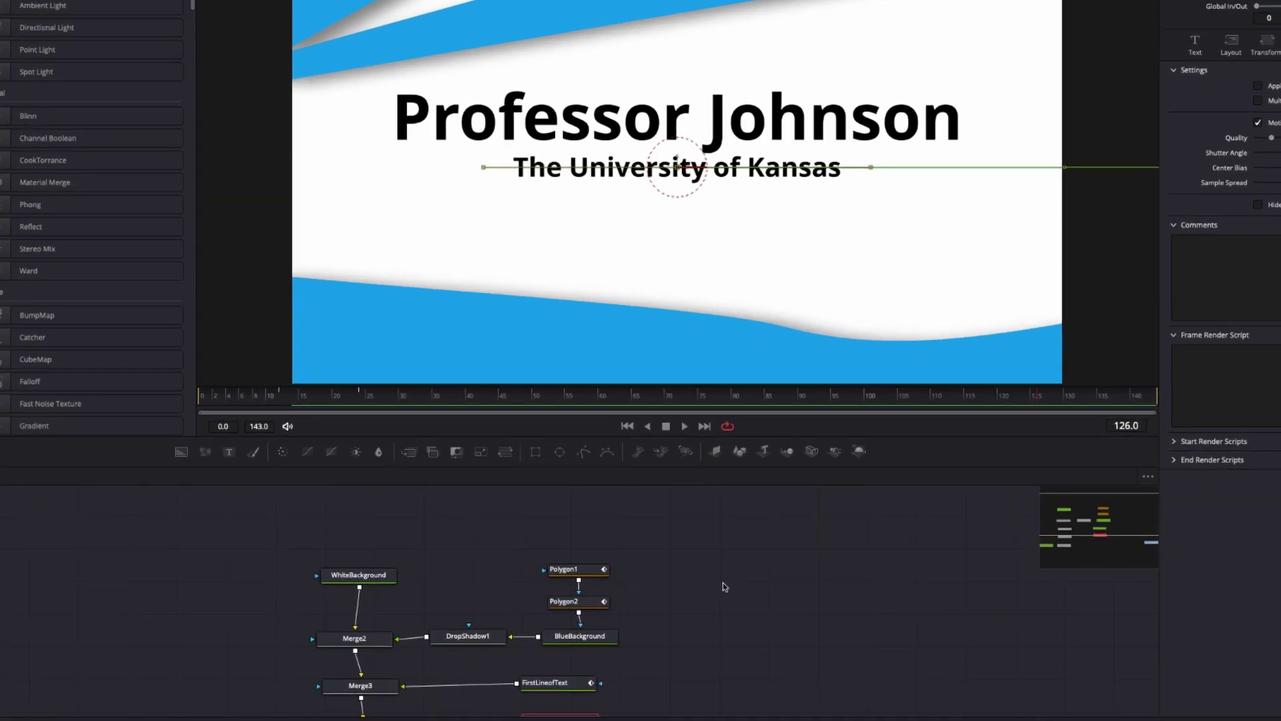
drag(723, 646, 270, 556)
drag(459, 643, 460, 590)
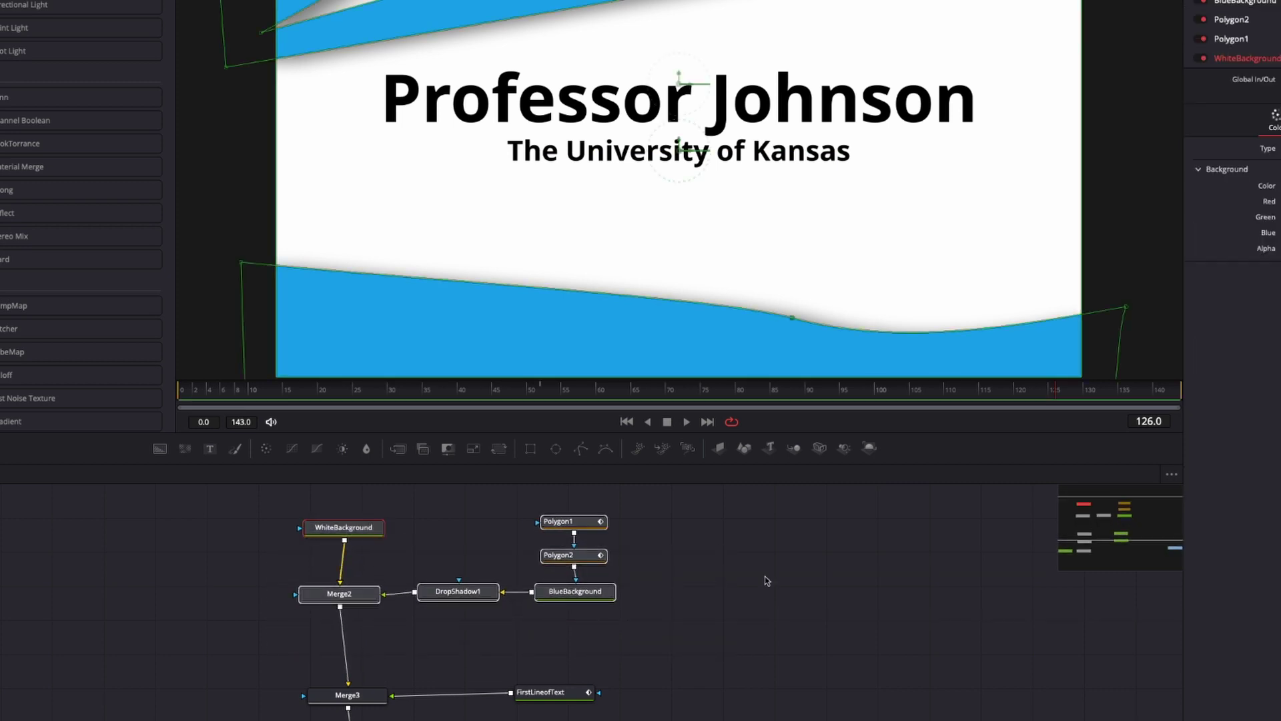
drag(499, 451, 345, 645)
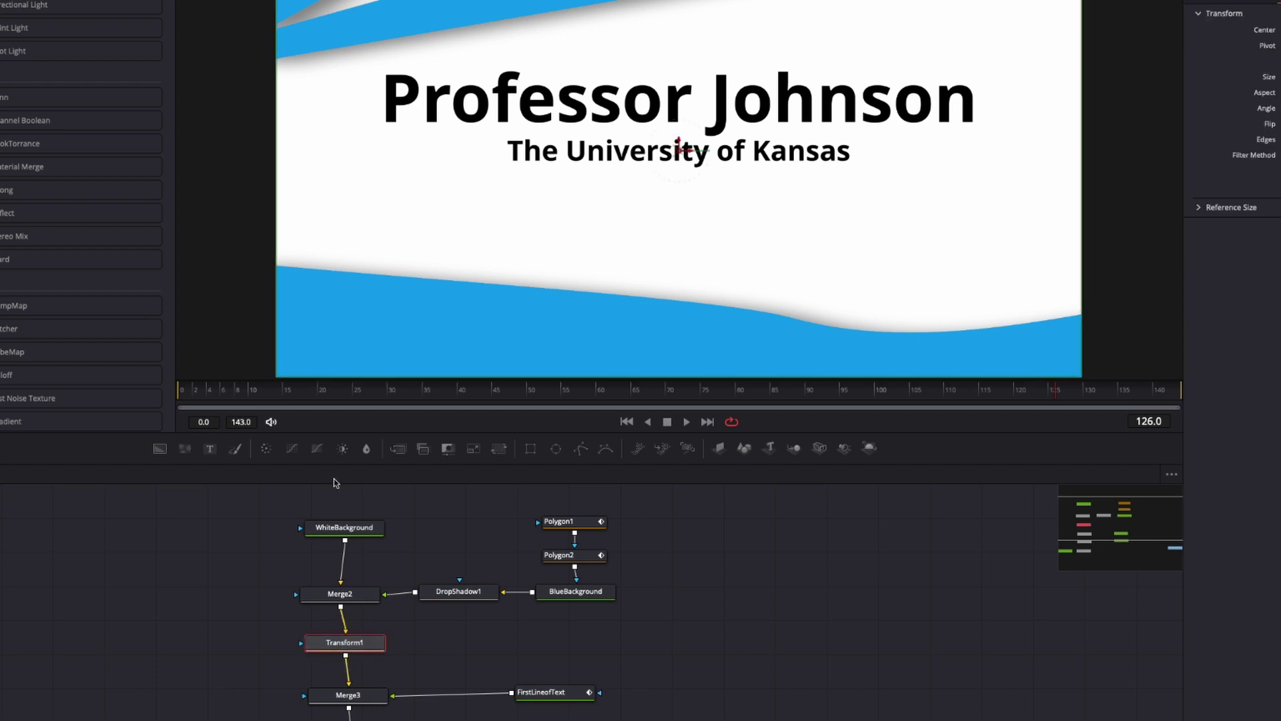
- Keyframe Transform1's Center at frame 12, shift the background off the frame's left side at frame 0, and enable motion blur
drag(230, 395, 256, 398)
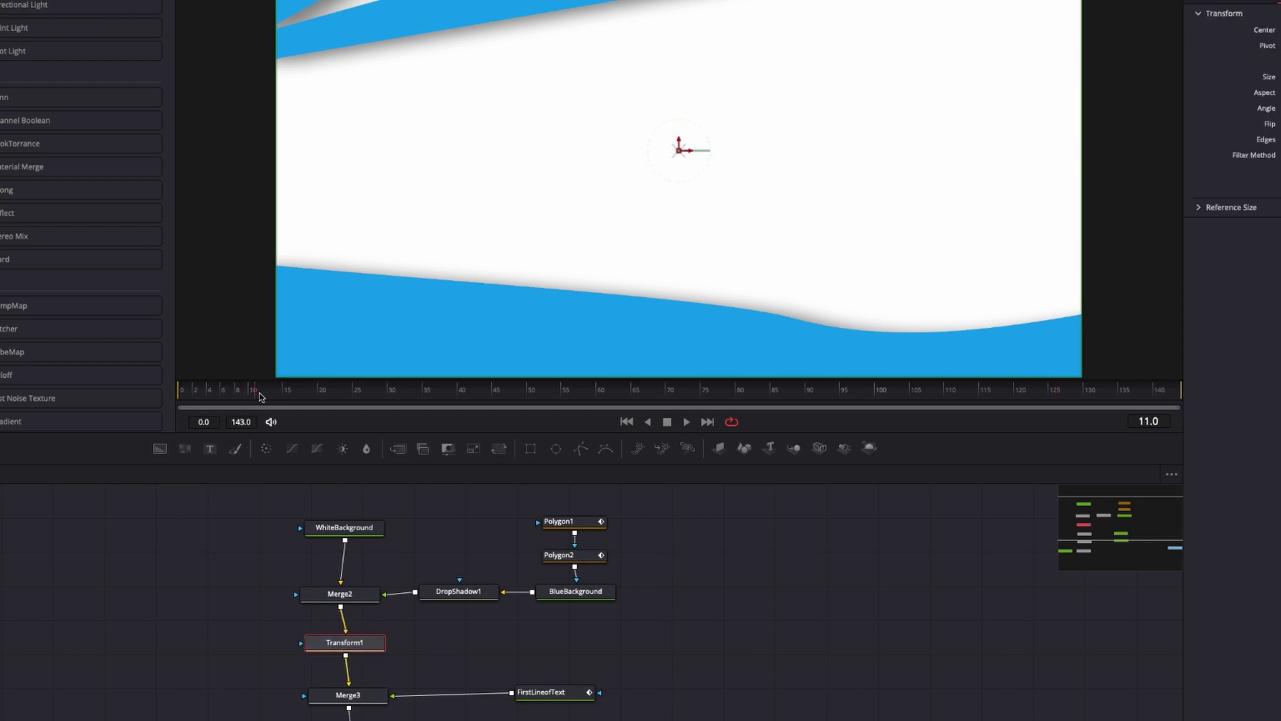
drag(363, 651, 364, 653)
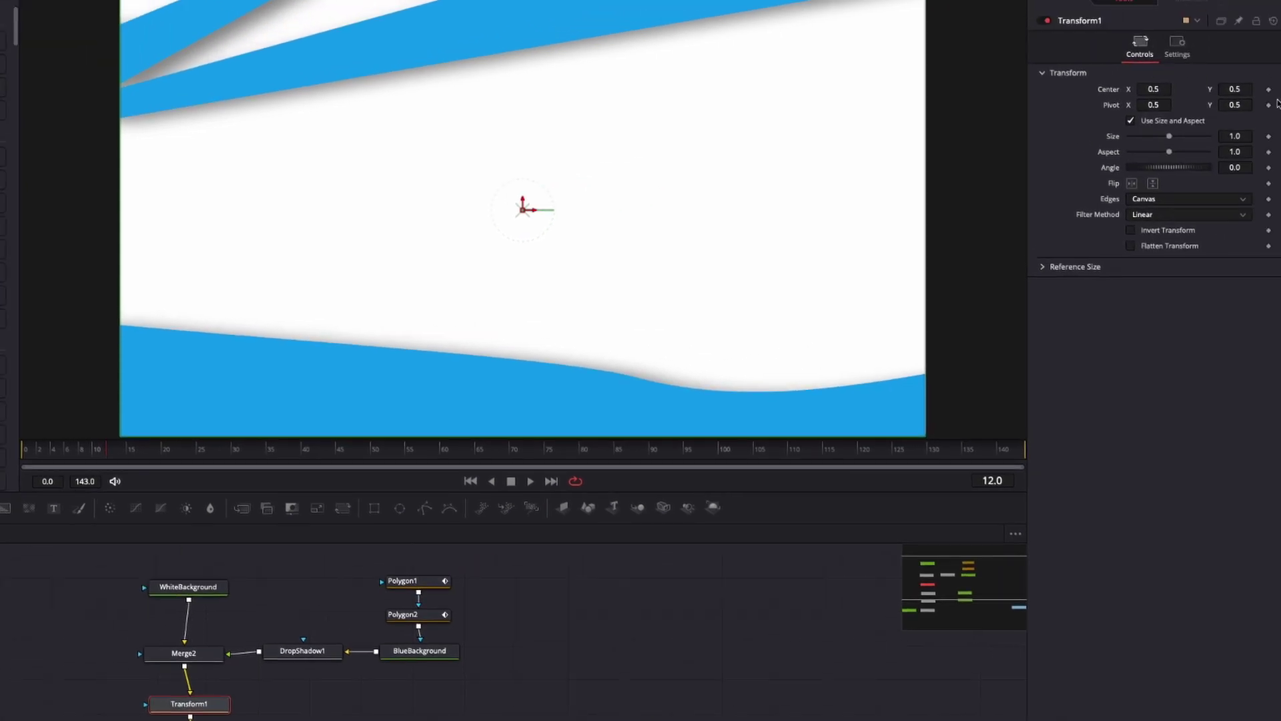
click(1268, 90)
drag(111, 449, 5, 455)
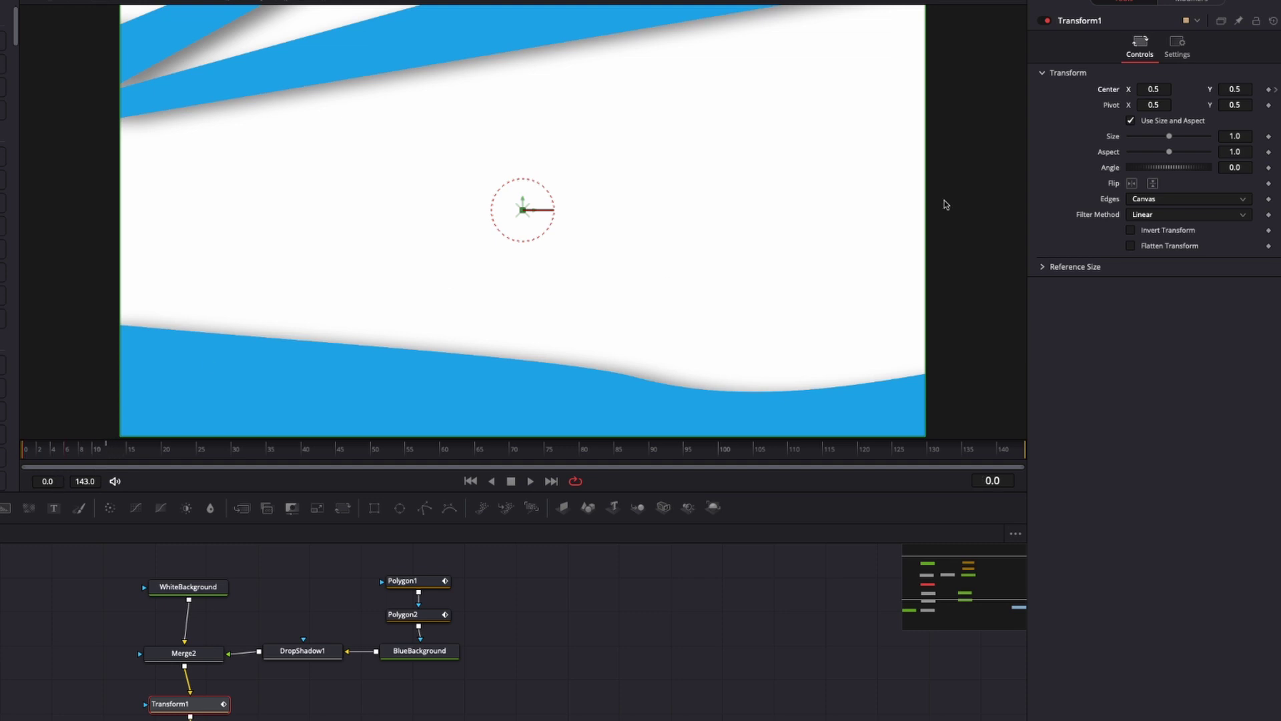
drag(1154, 89, 1085, 89)
click(1176, 52)
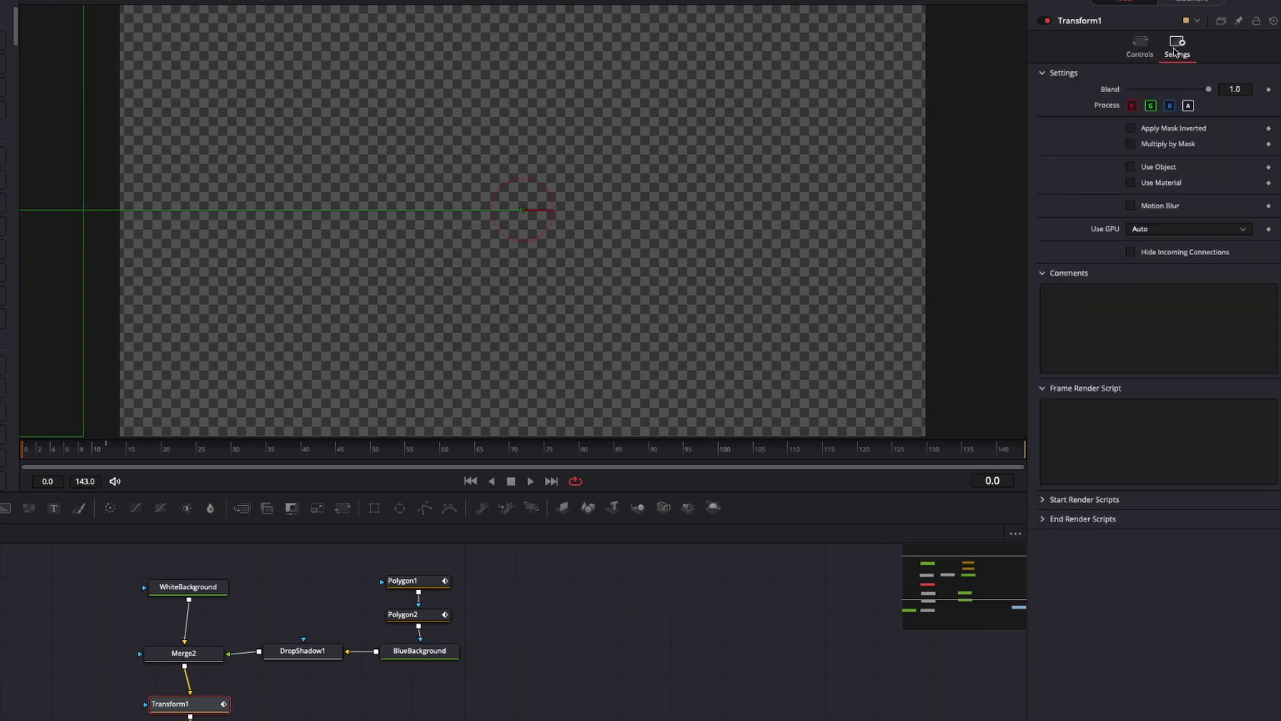
click(1175, 207)
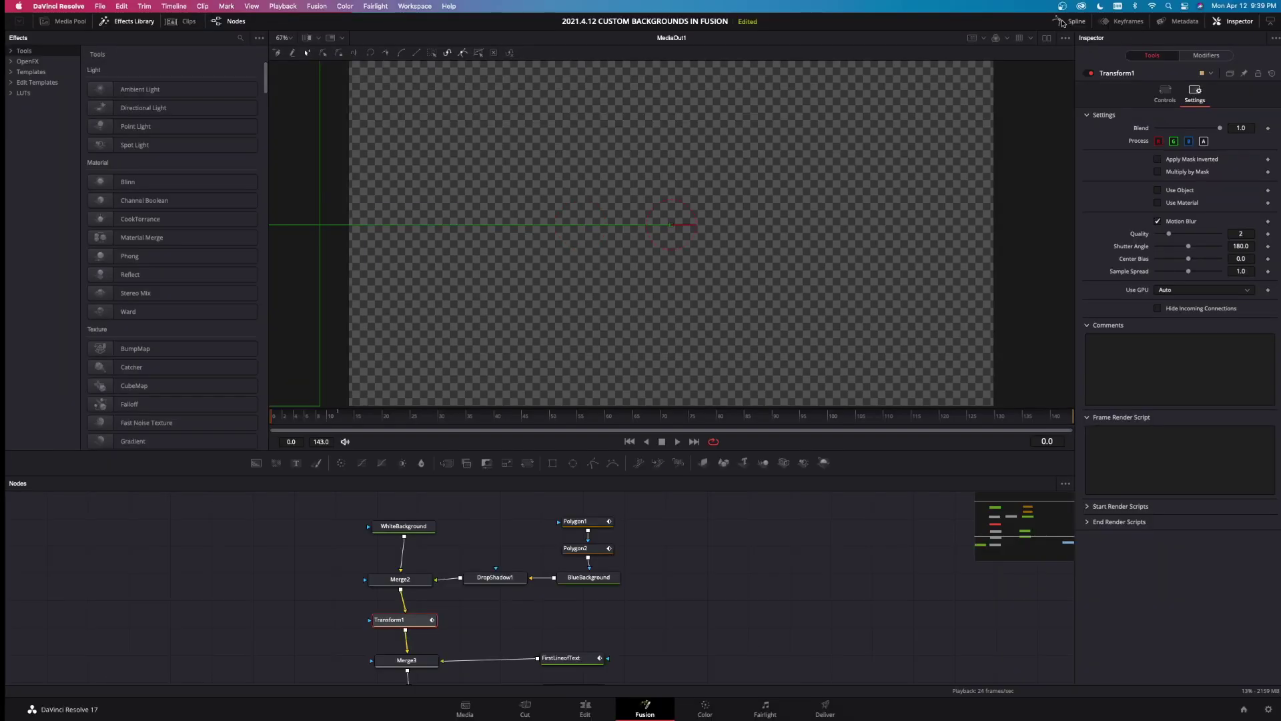
- Smooth Transform1's displacement keyframes in the Spline editor, stretch the end keyframe's handle back to frame 0, and play the animation from the start
click(1062, 22)
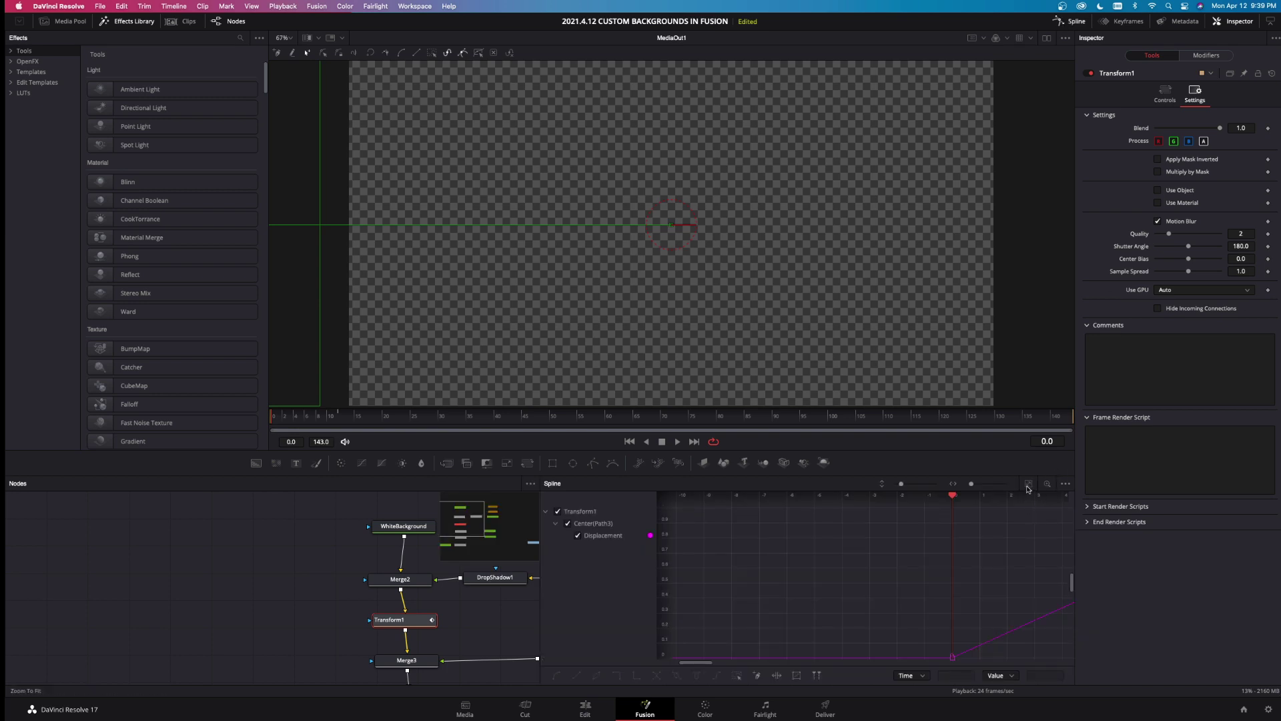
drag(688, 511, 1046, 704)
key(shift+s)
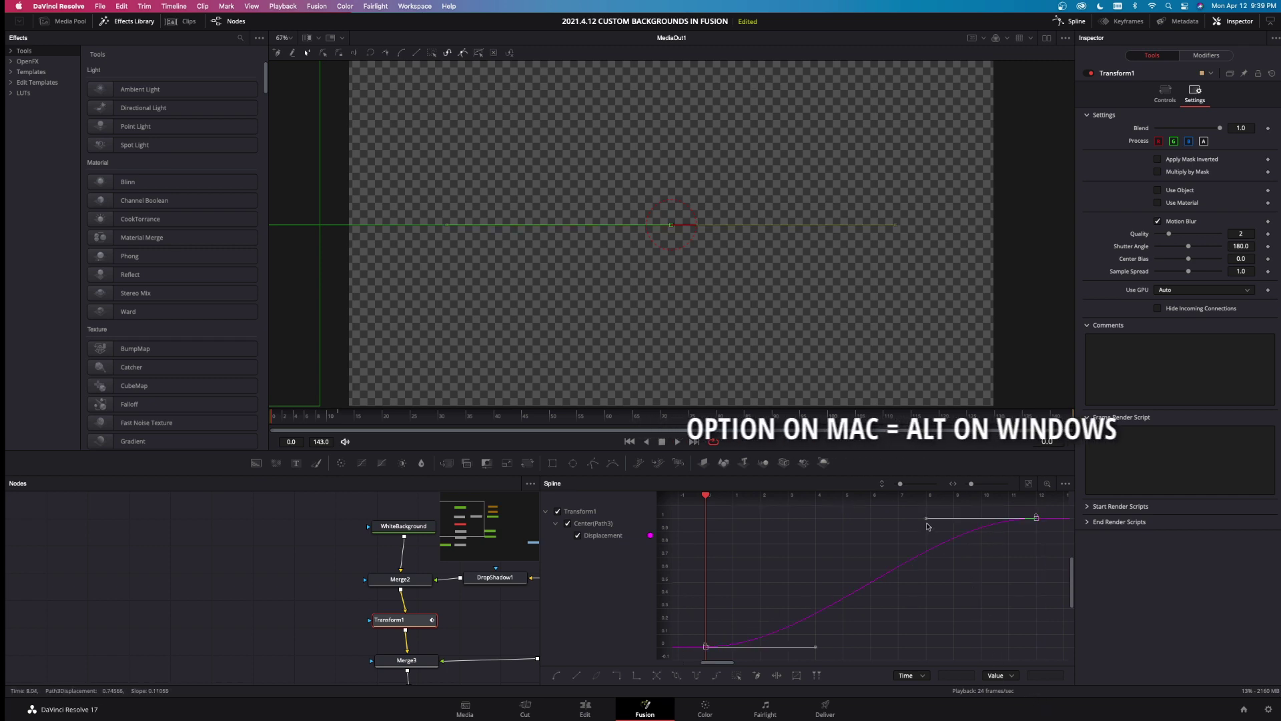
drag(927, 519, 710, 527)
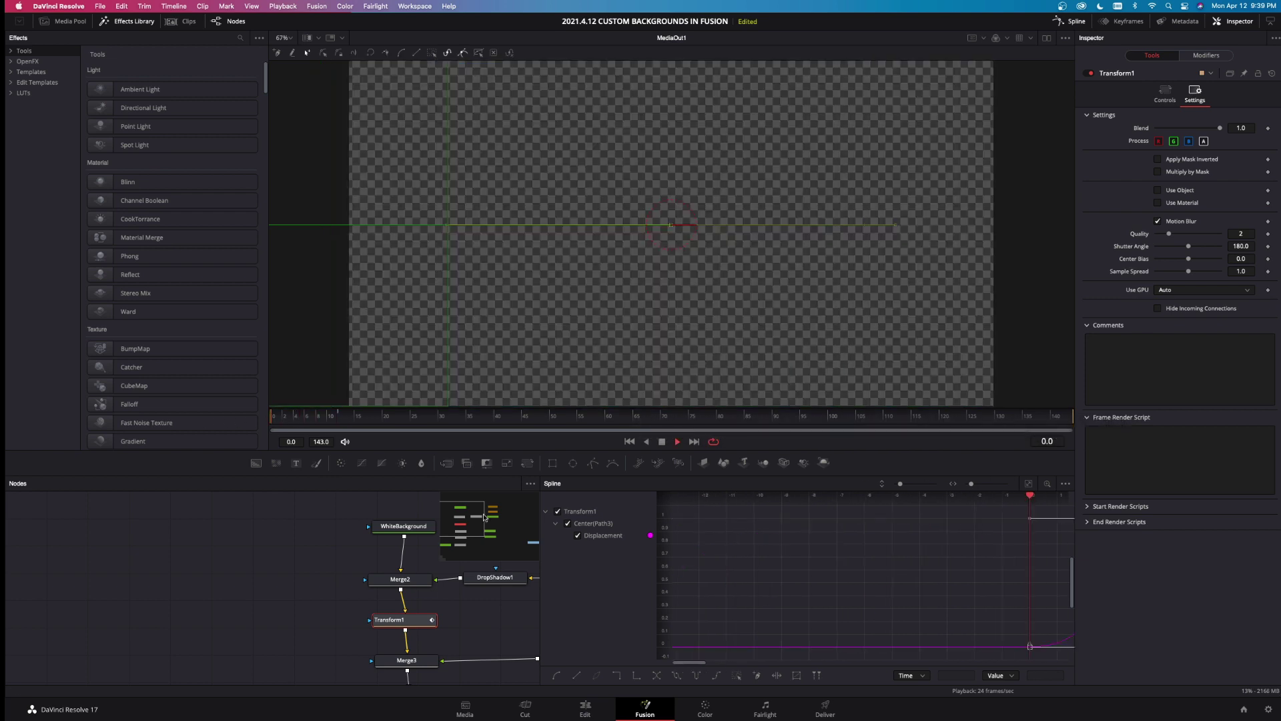
key(space)
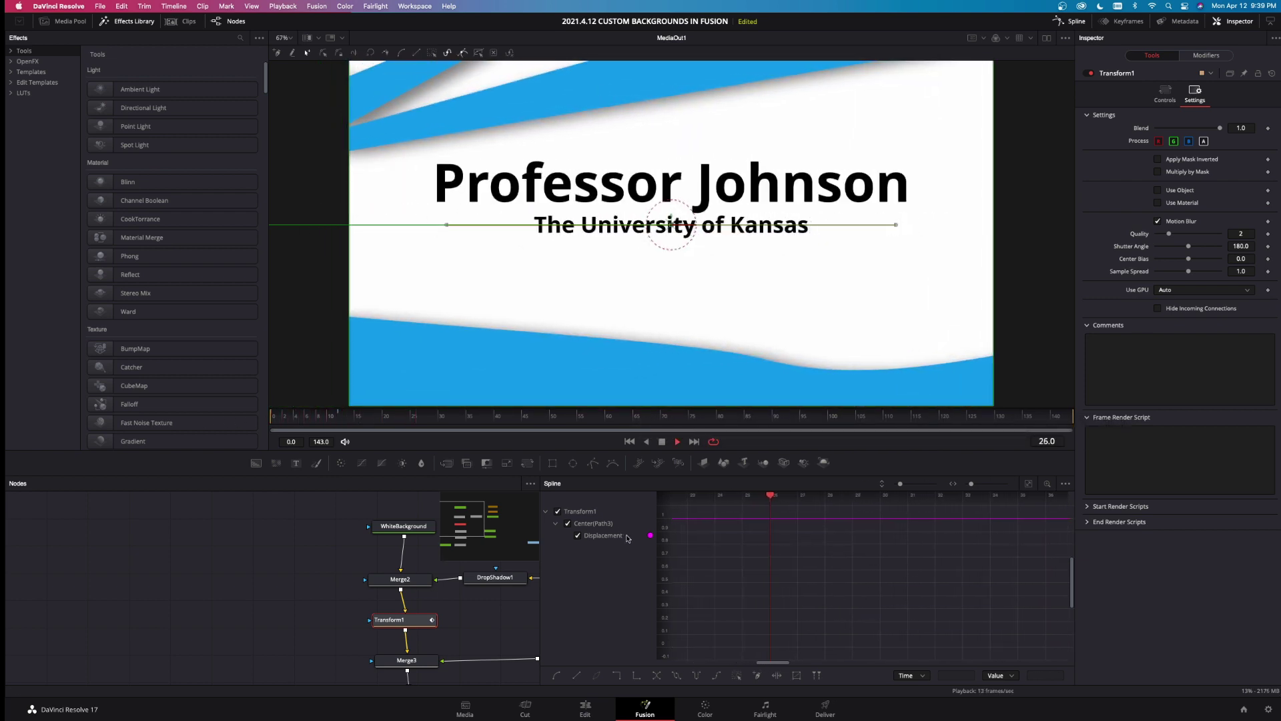
key(space)
key(Home)
key(space)
key(space)
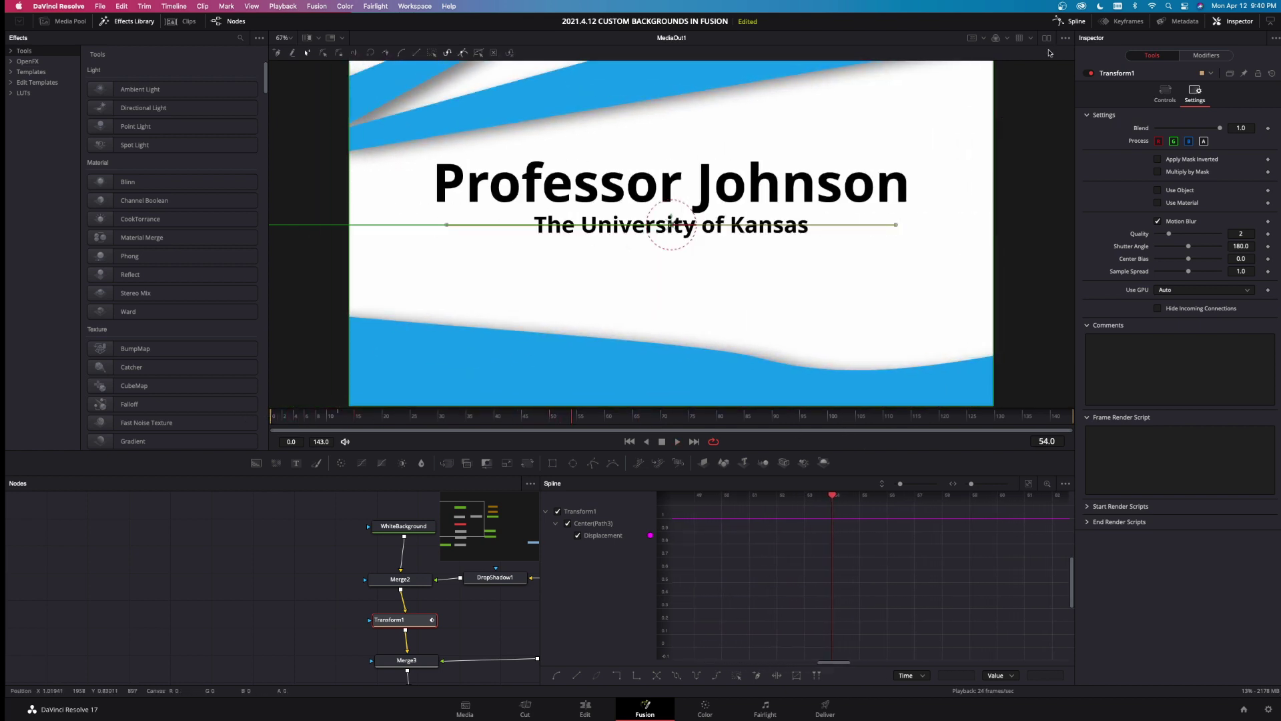
- Move Background1, Merge1 and MediaOut1 down as a group and insert a Transform node between Merge4 and Merge1
click(1063, 23)
scroll(747, 542, down, 4)
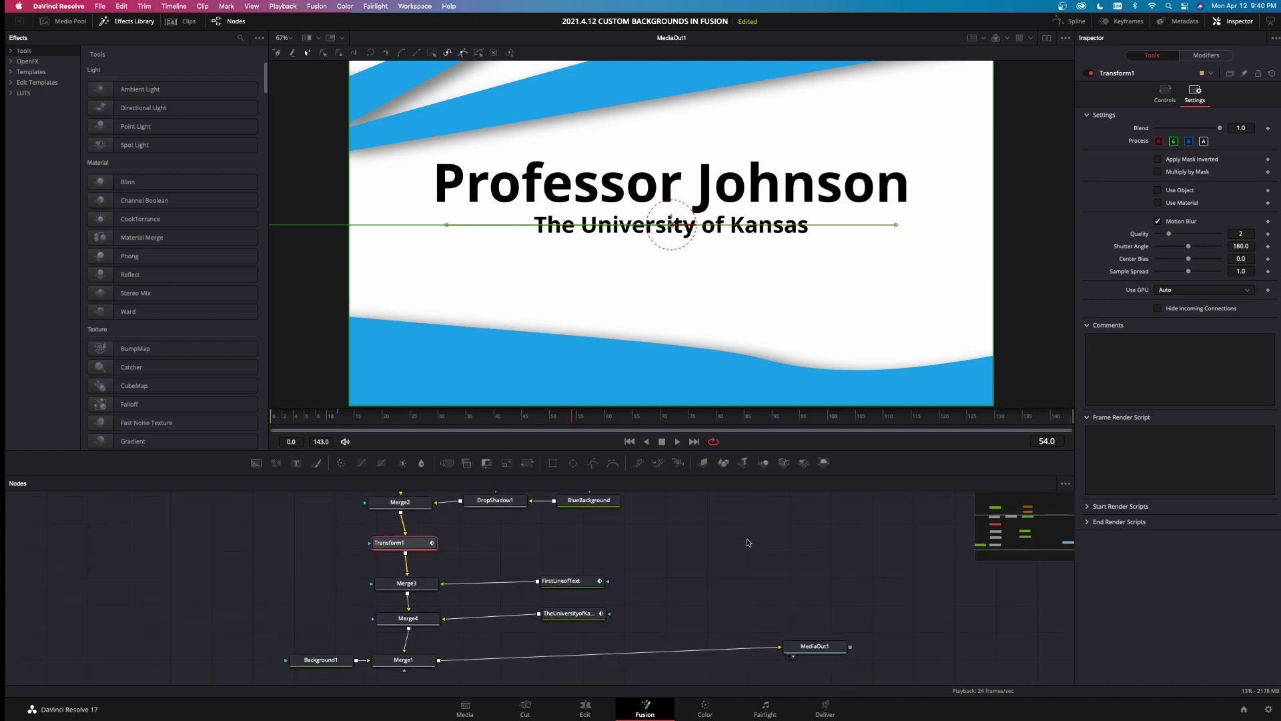
scroll(696, 581, down, 2)
drag(858, 623, 198, 540)
click(683, 572)
scroll(668, 567, up, 1)
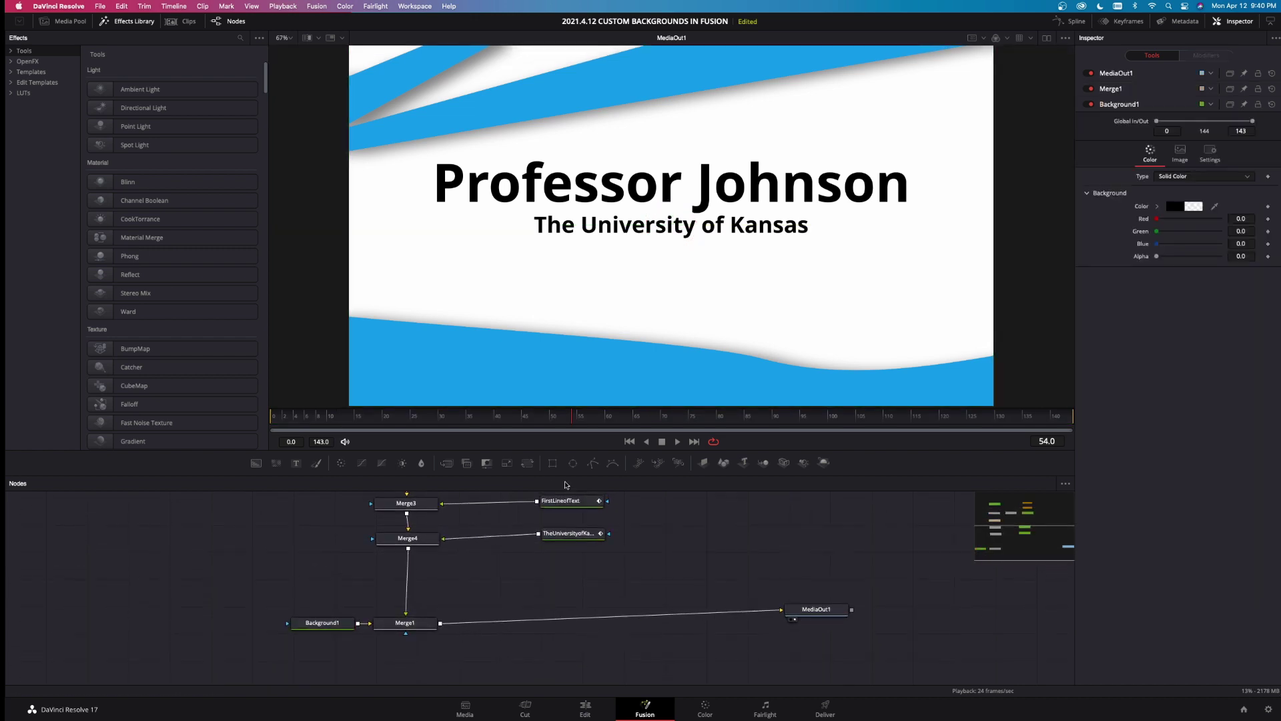
drag(507, 463, 408, 579)
- Keyframe Transform2's Center at frame 132, set Center X to 1.567 at frame 143, and enable motion blur
drag(1055, 421, 1023, 423)
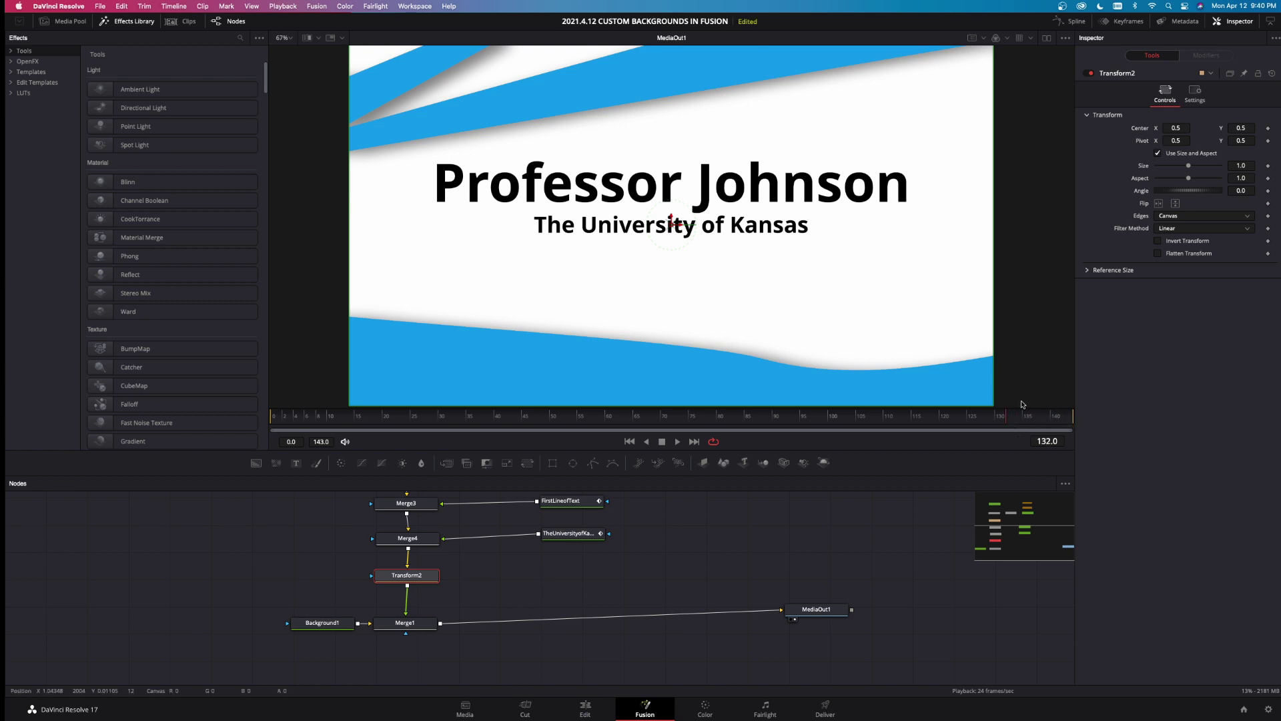
click(1268, 128)
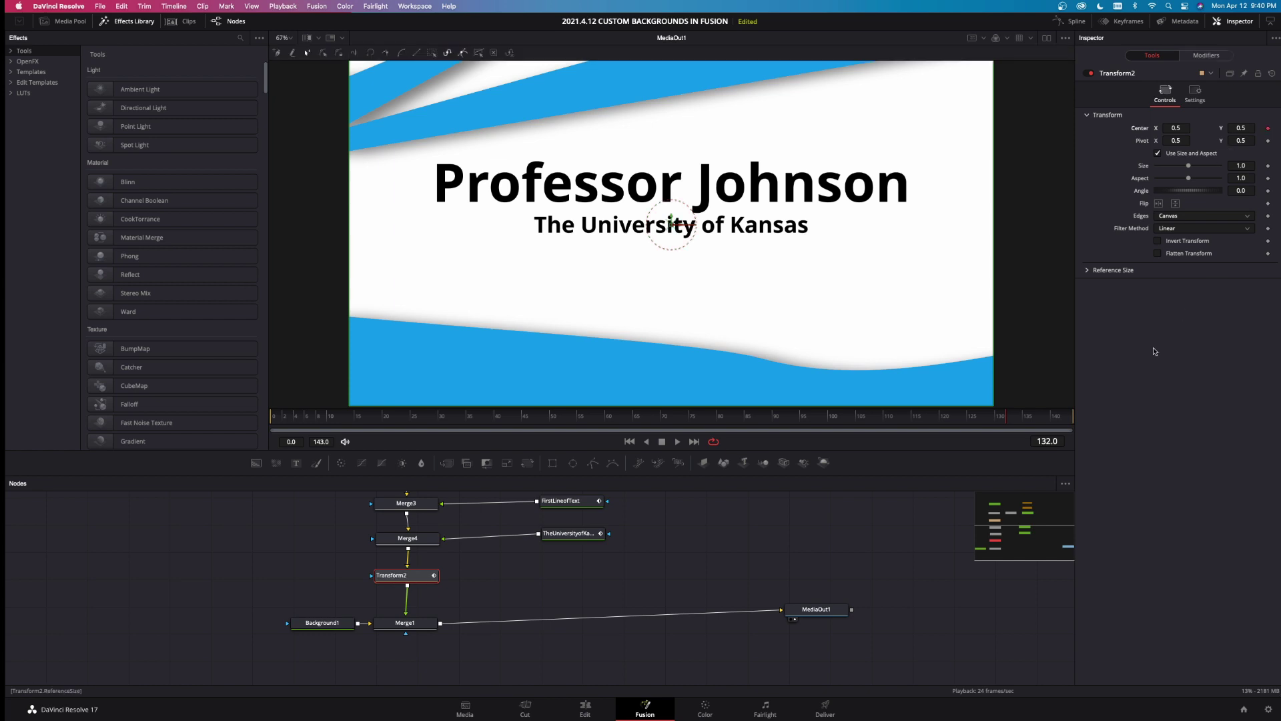
drag(1172, 128, 1172, 128)
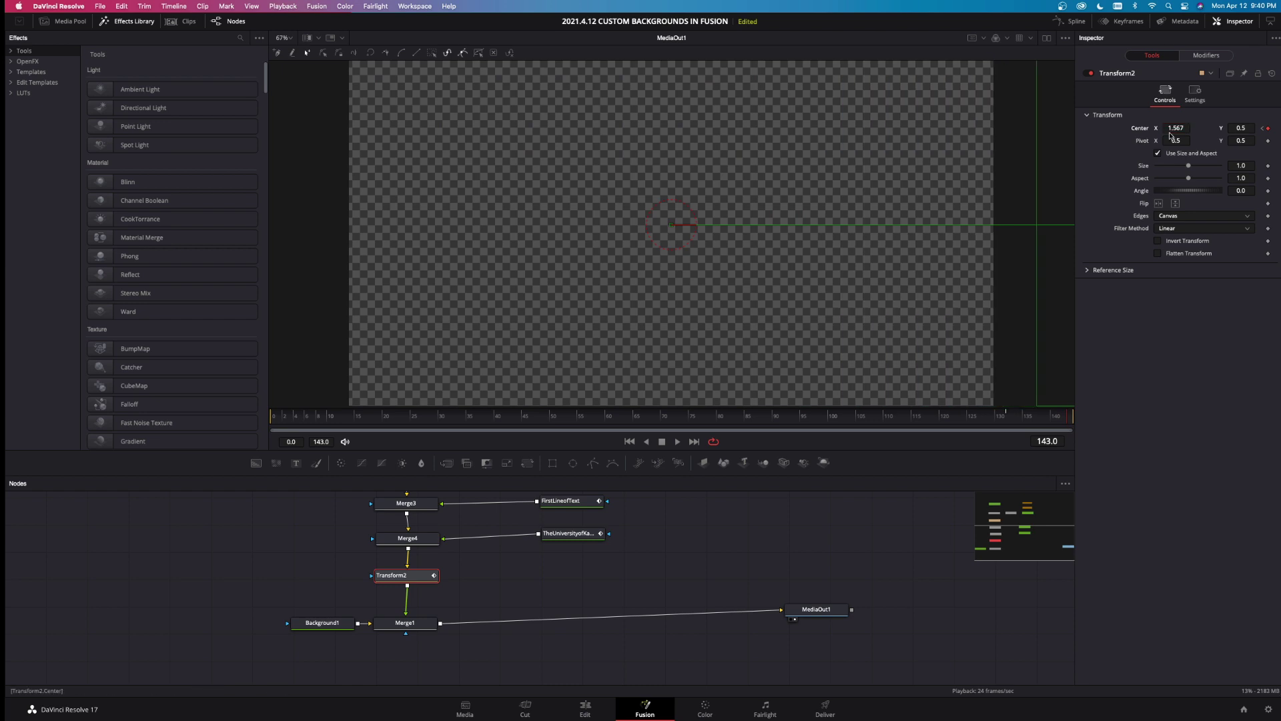
click(1187, 97)
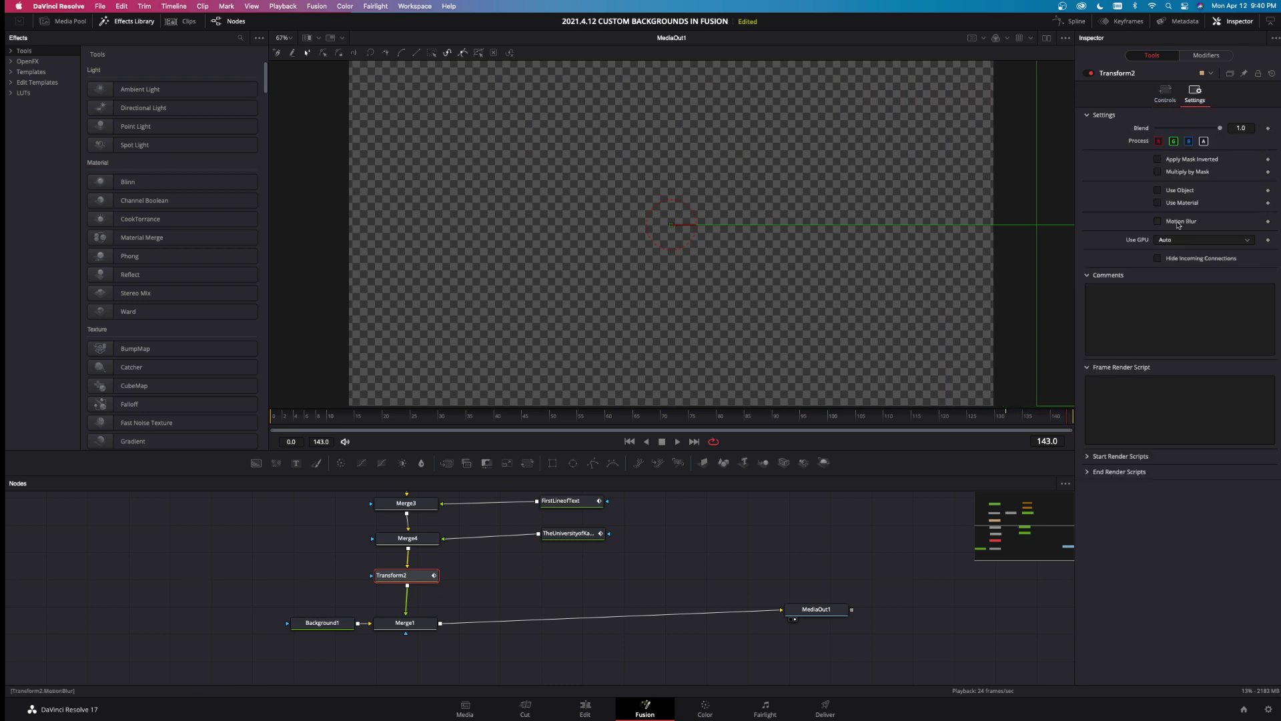
- Smooth Transform2's displacement keyframes in the Spline editor, stretch the end keyframe's handle back to frame 132, and play the animation
click(1059, 22)
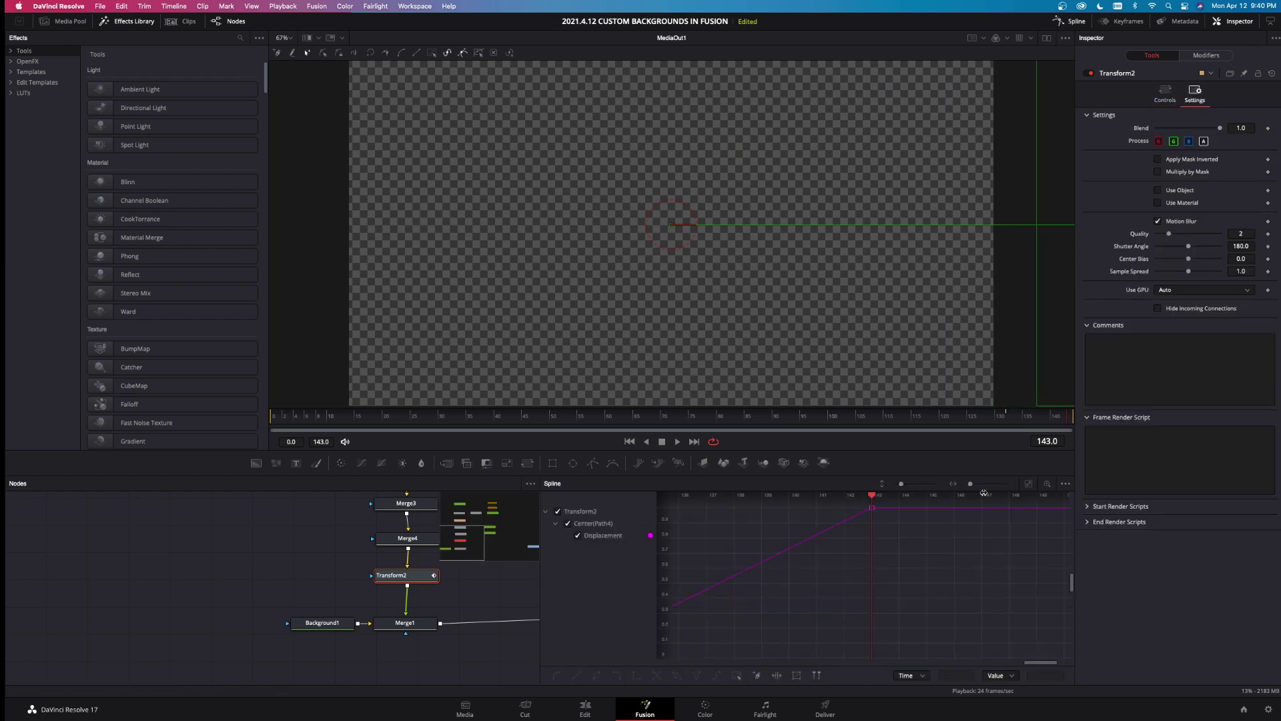
click(1028, 483)
drag(685, 512, 1081, 684)
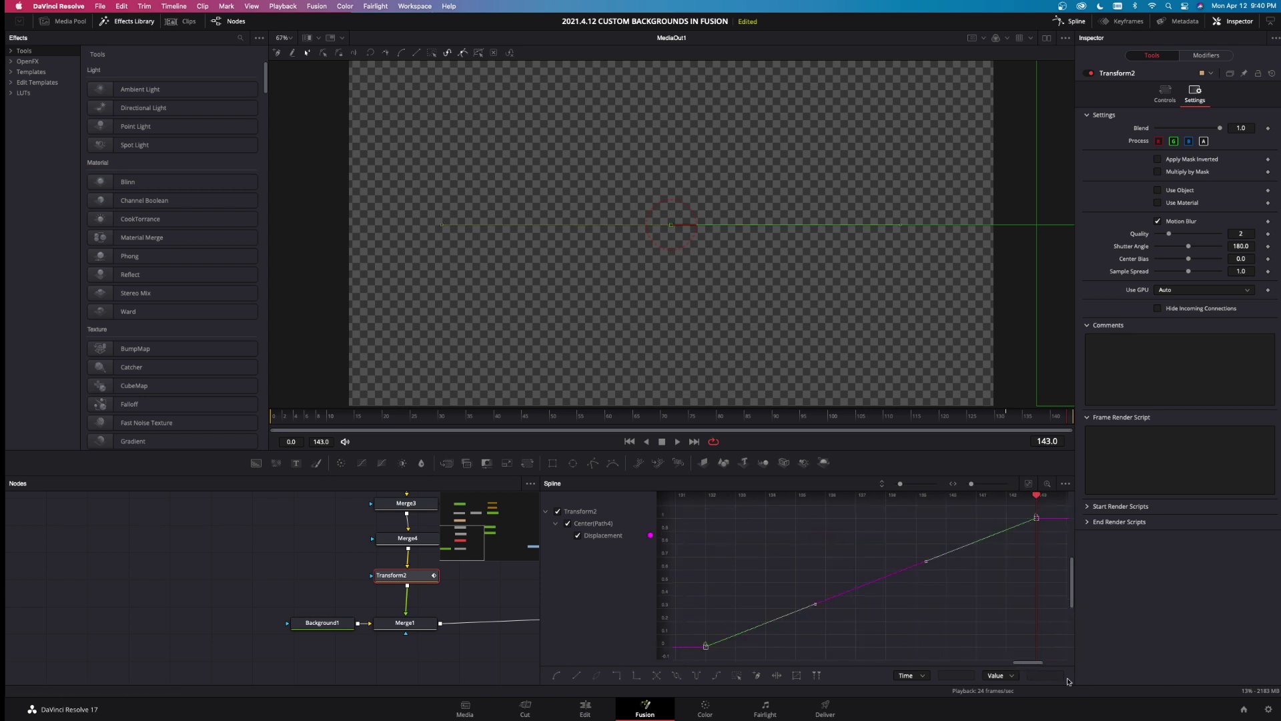
key(shift+s)
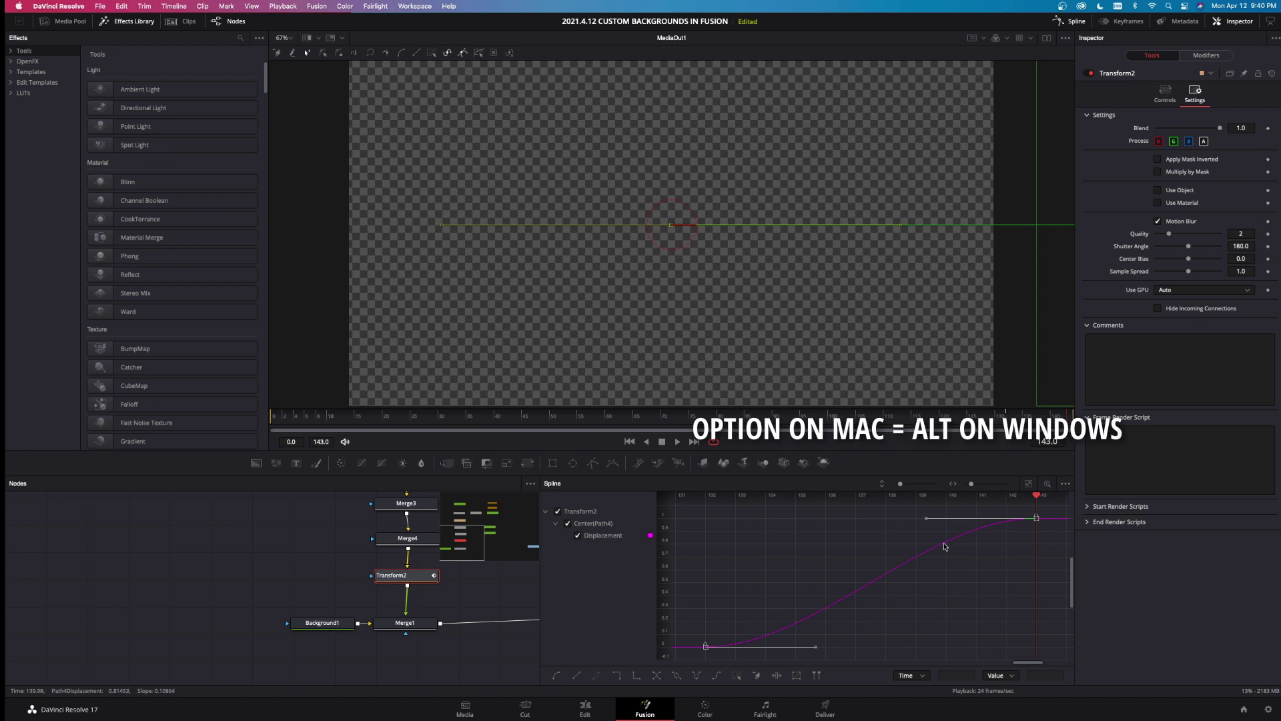
drag(896, 524, 706, 538)
key(space)
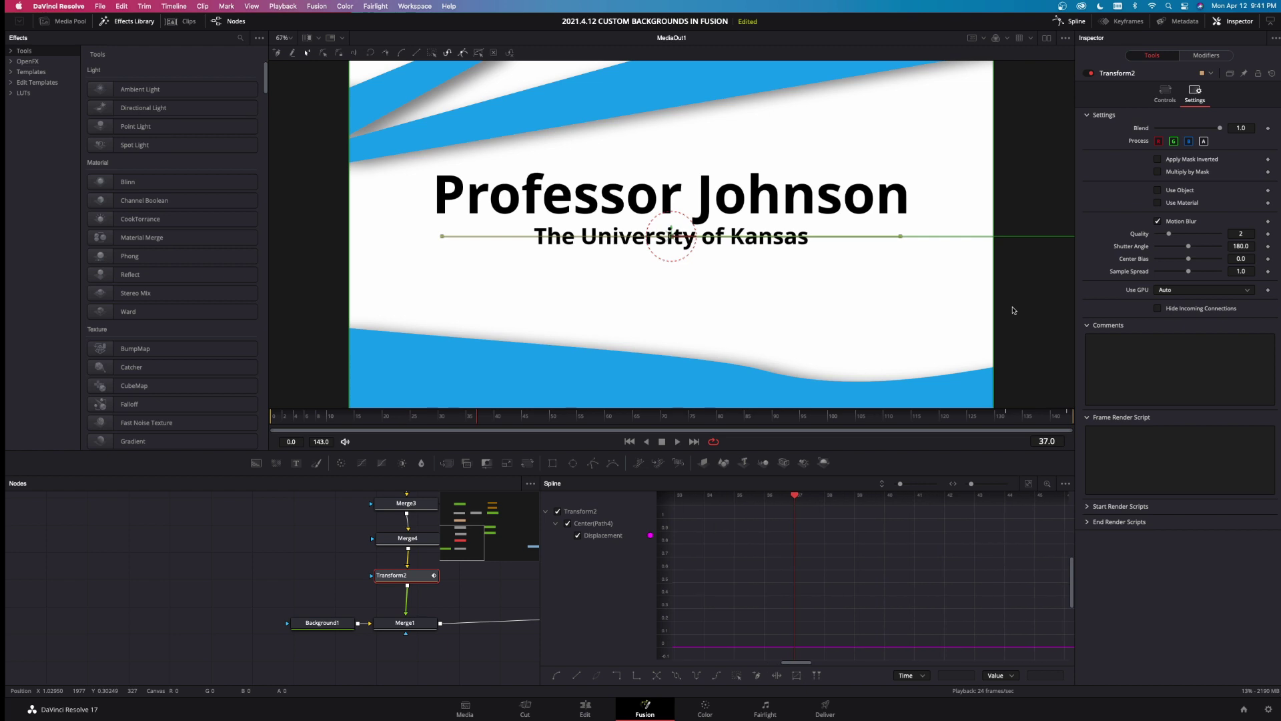
- Switch to the Edit page and play the timeline to review the Fusion composition over the speaker clip
click(599, 706)
key(space)
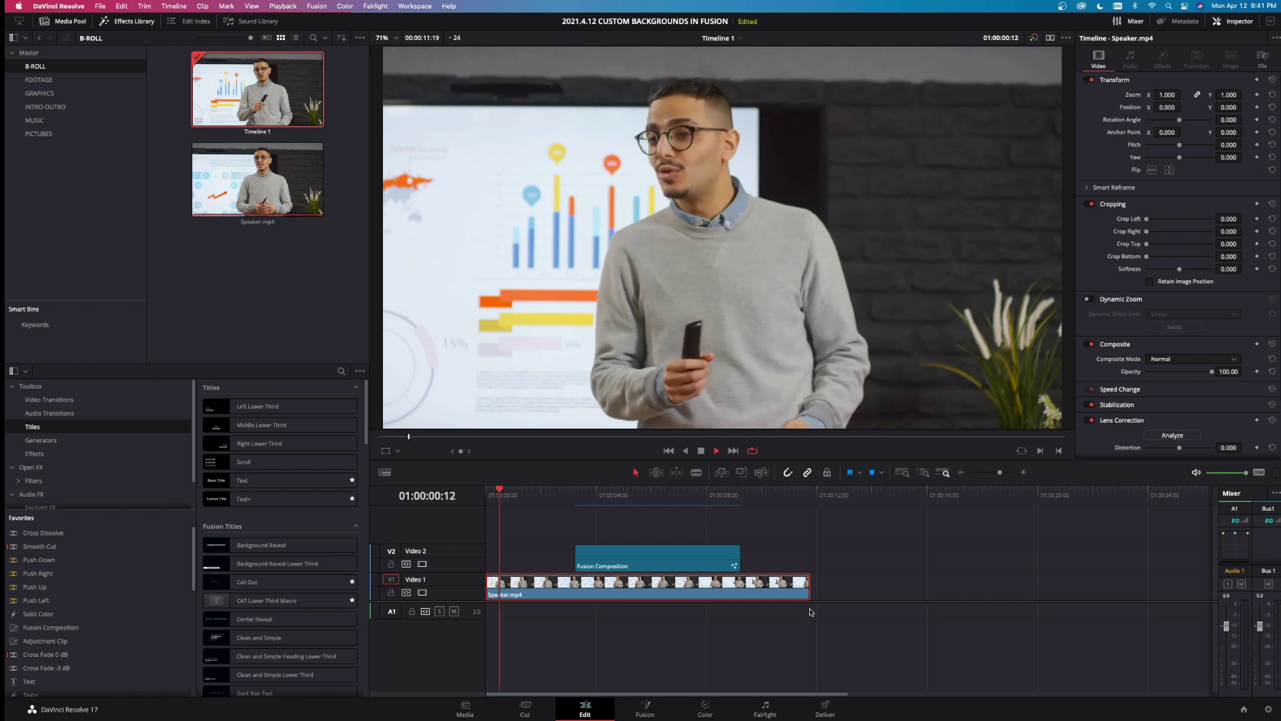